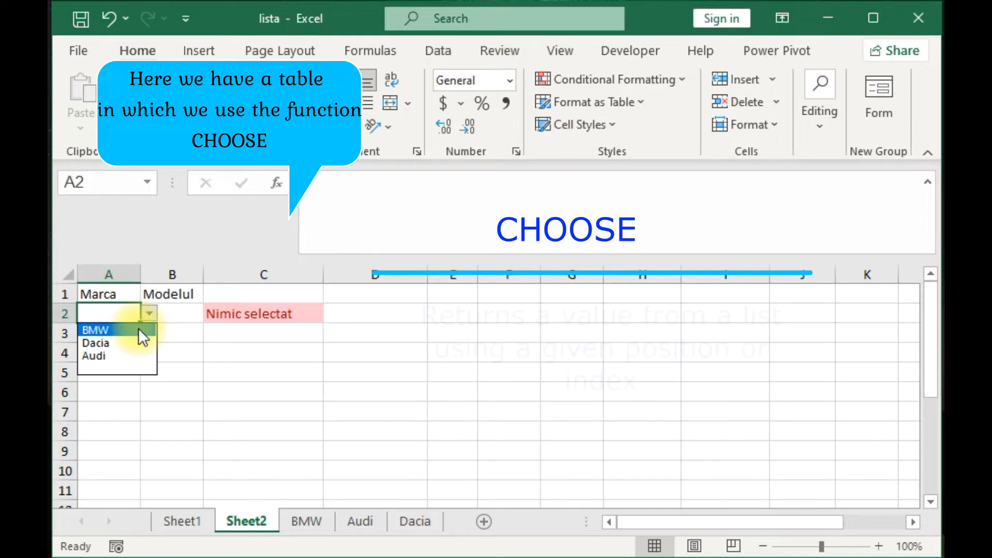
Choose BMW as the Marca in A2 of Sheet2 and Seria1 as the Modelul in B2.
click(138, 329)
click(178, 313)
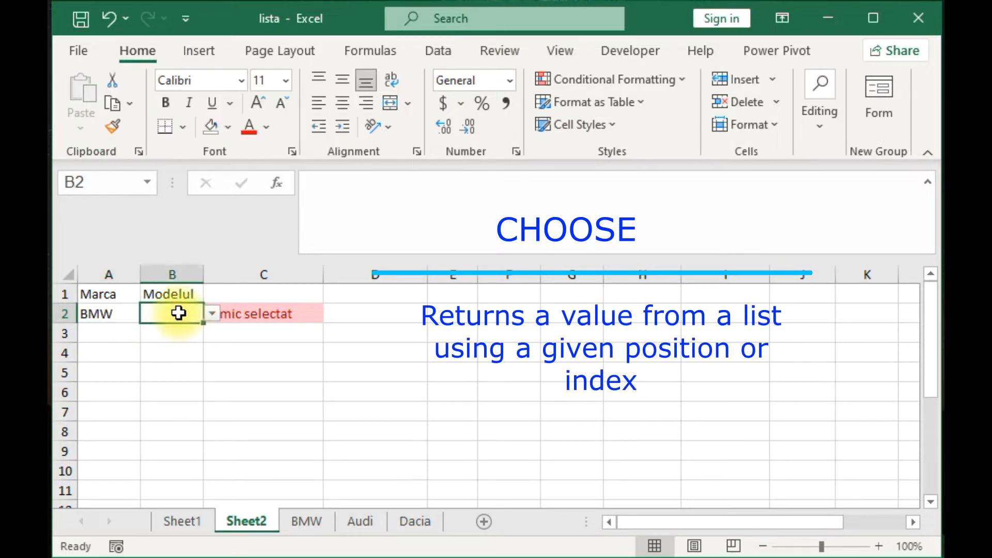
click(209, 312)
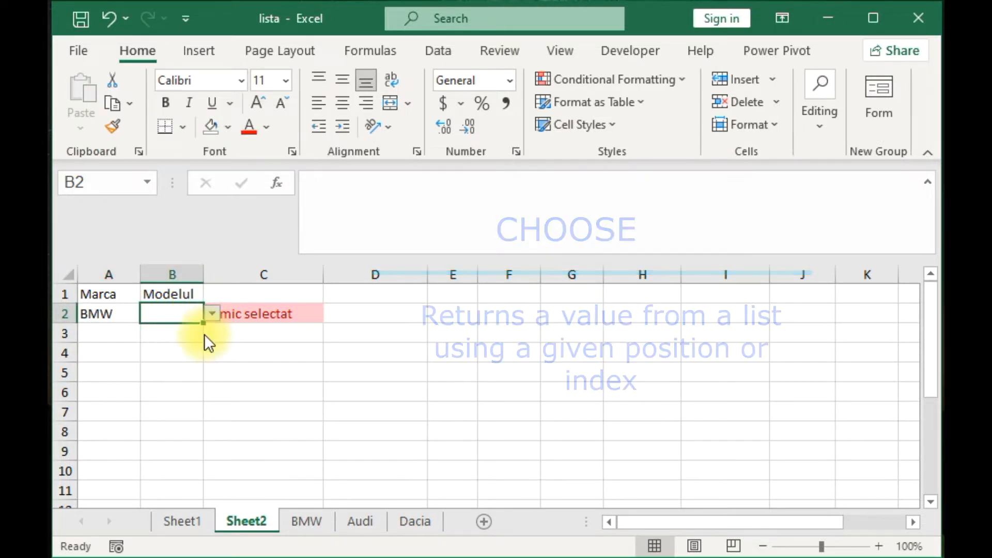
click(204, 334)
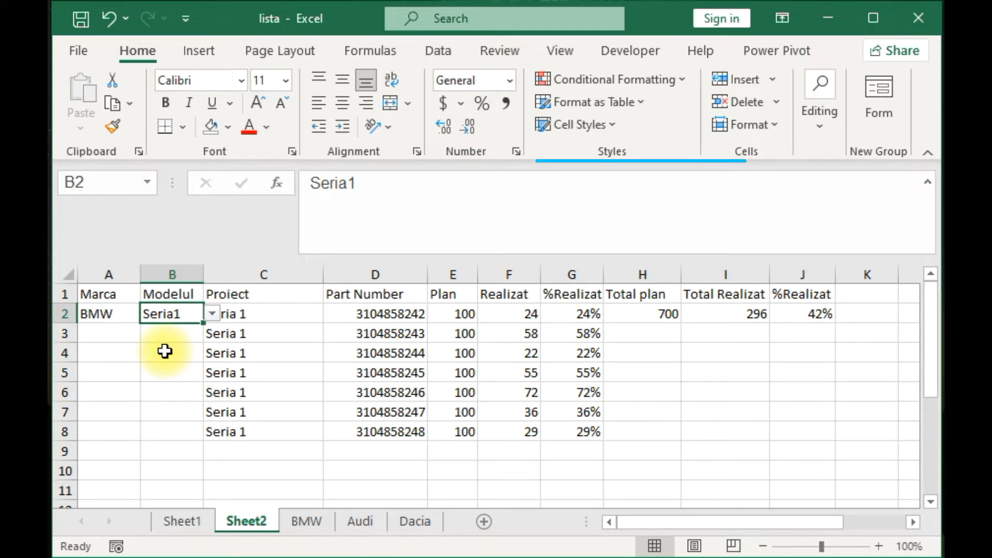
Change the Modelul in B2 to Seria2 and from there to Seria3 to compare the BMW project data.
click(207, 311)
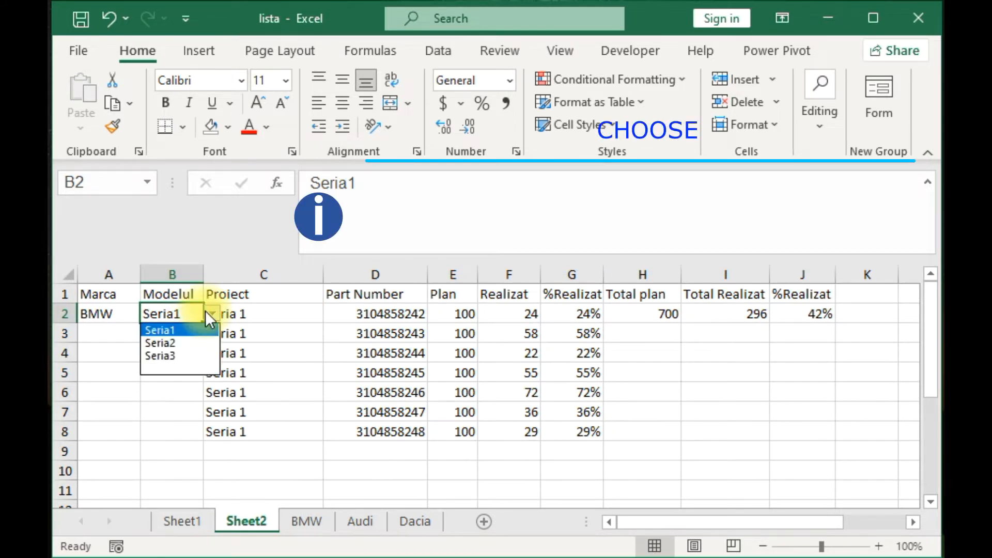
click(191, 344)
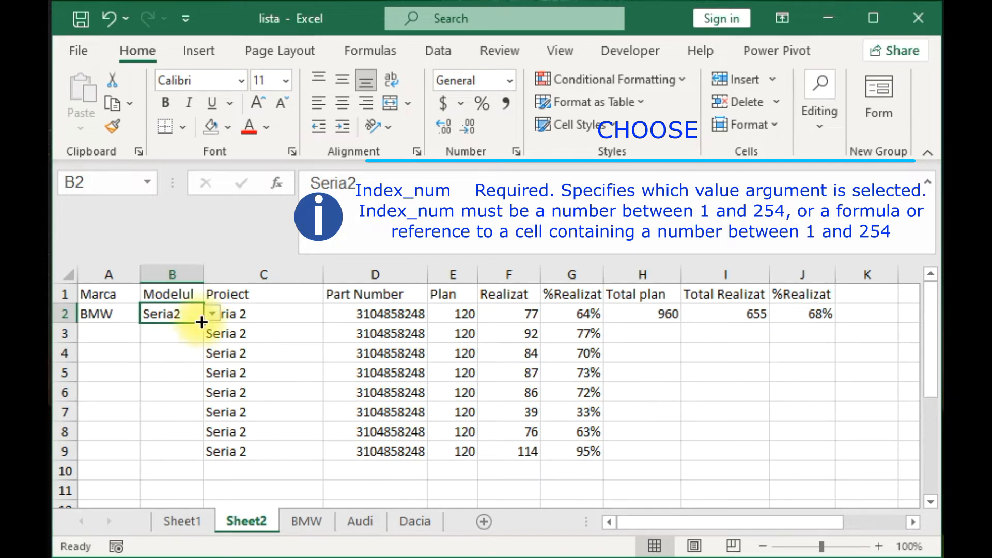
click(210, 313)
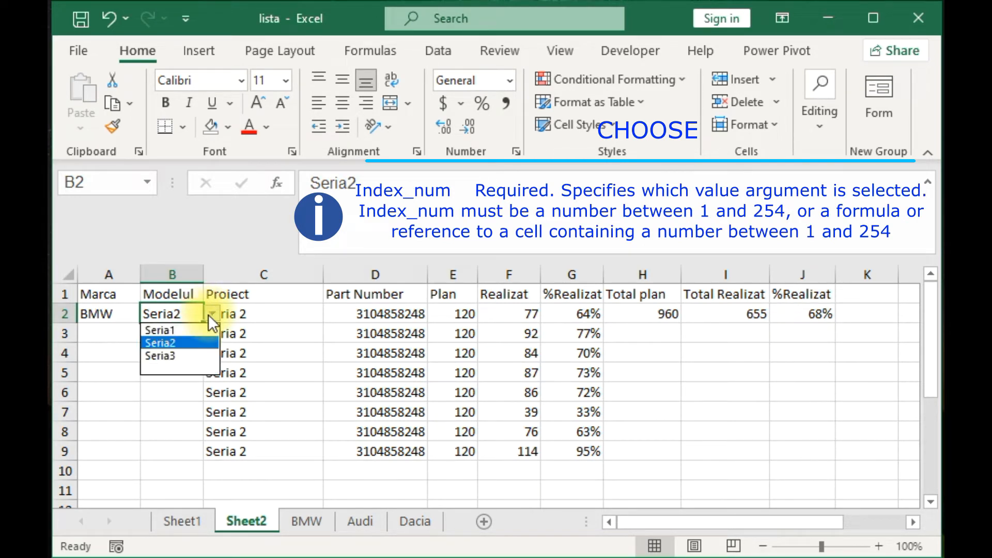
click(198, 349)
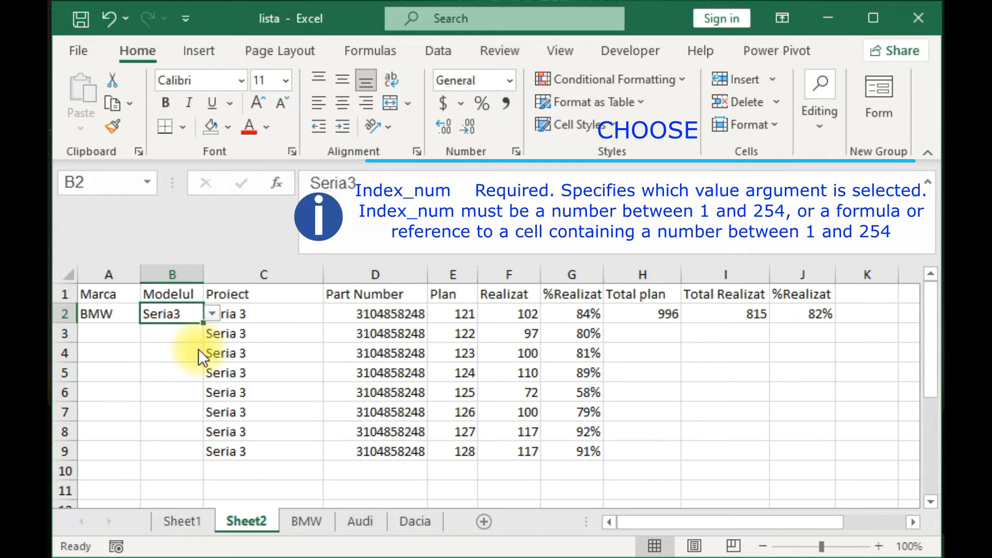
Change the Marca in A2 to Dacia and the Modelul in B2 to Logan.
click(118, 310)
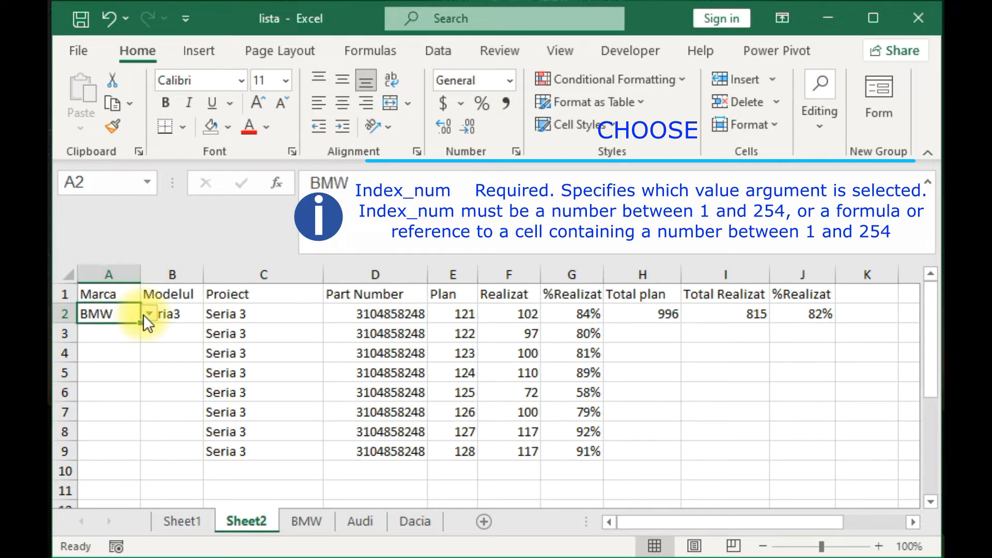
click(145, 314)
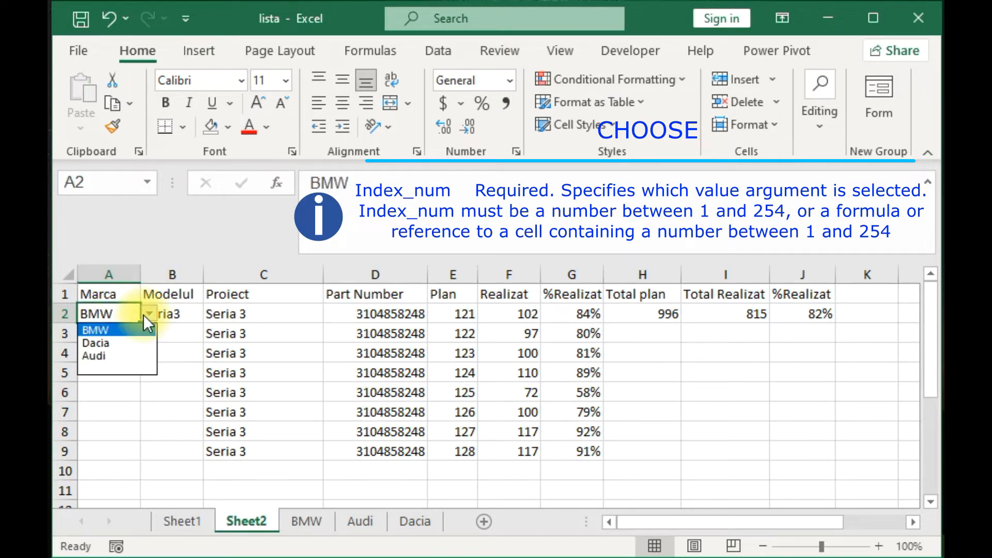
click(138, 343)
click(186, 313)
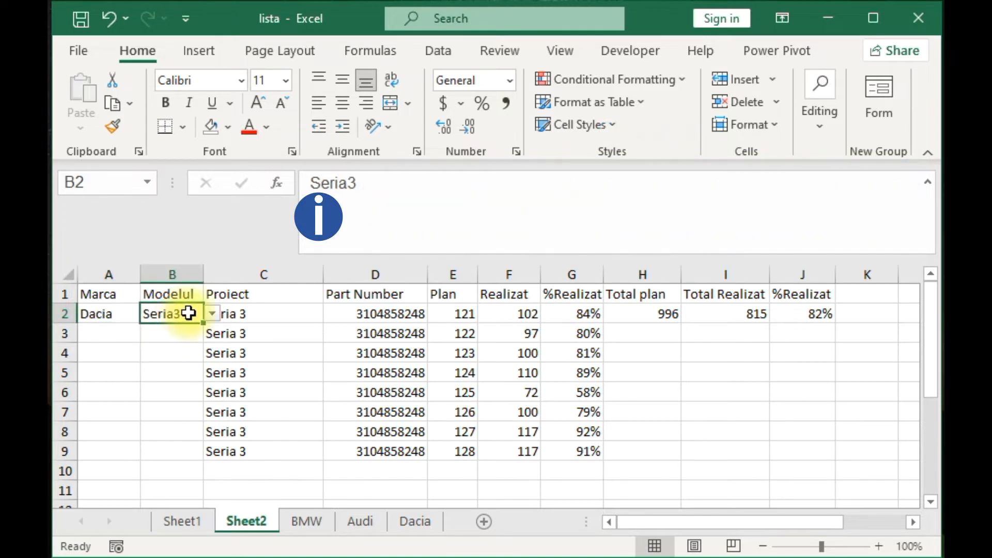
click(209, 314)
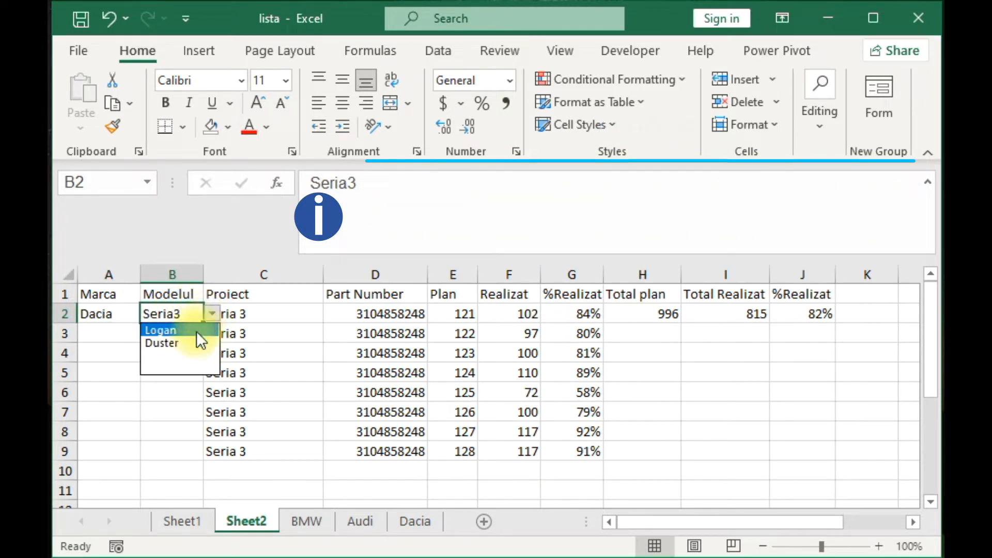
click(197, 331)
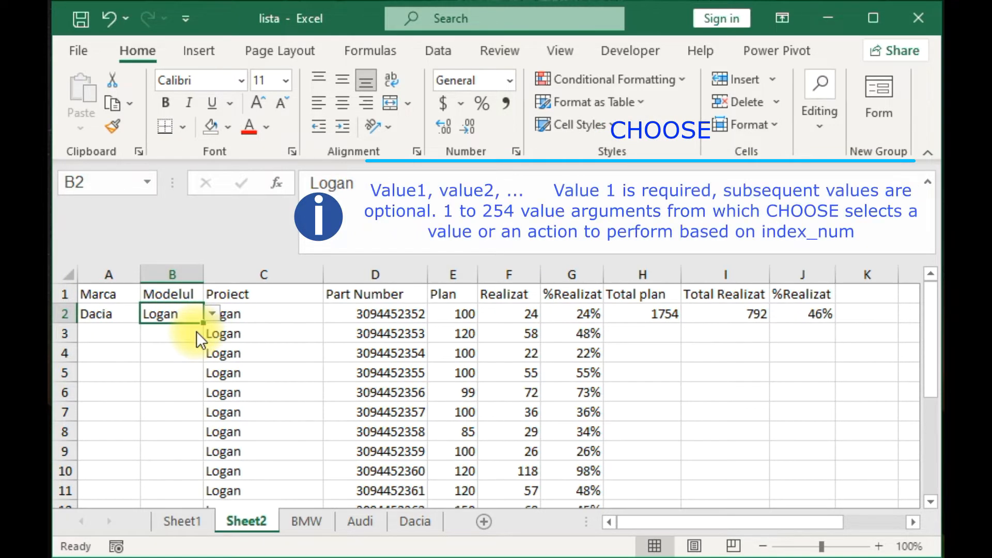
Review the Logan rows to the end of the list and change the Modelul in B2 to Duster.
scroll(197, 330, down, 2)
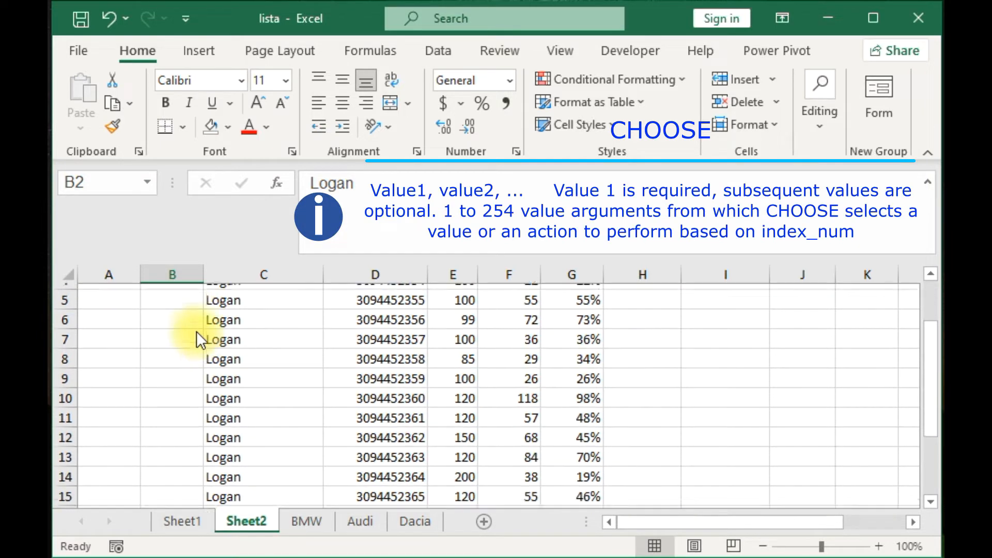
scroll(196, 331, down, 1)
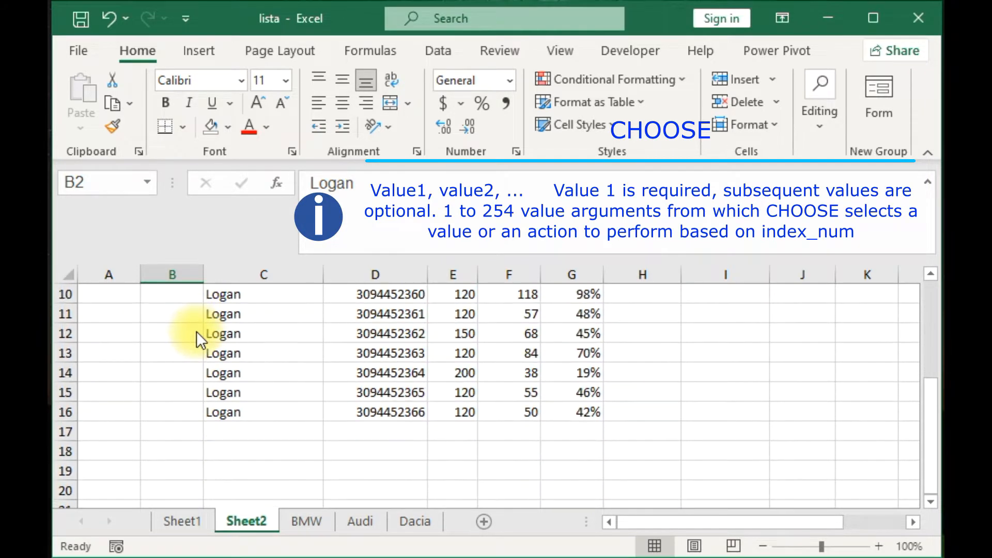
scroll(197, 331, up, 3)
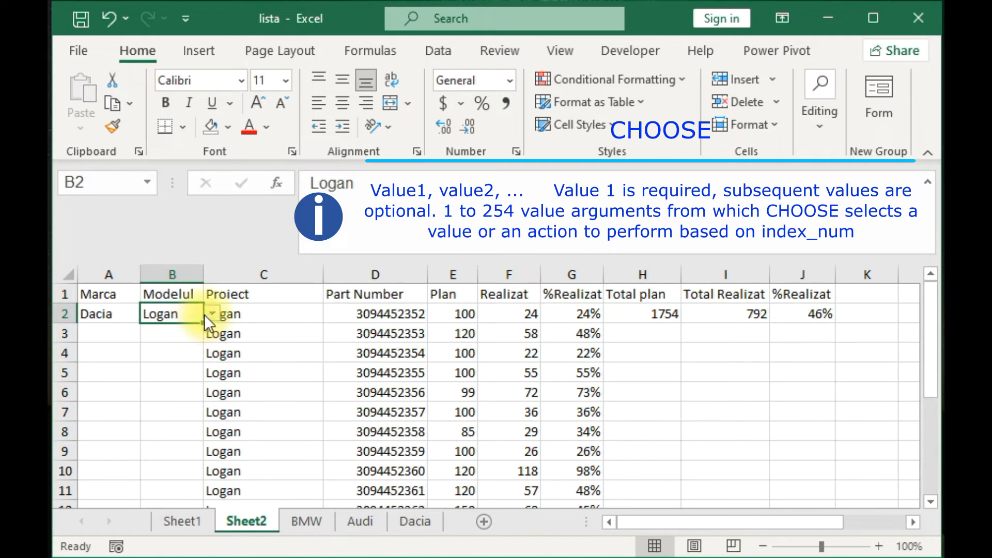
click(210, 314)
click(193, 337)
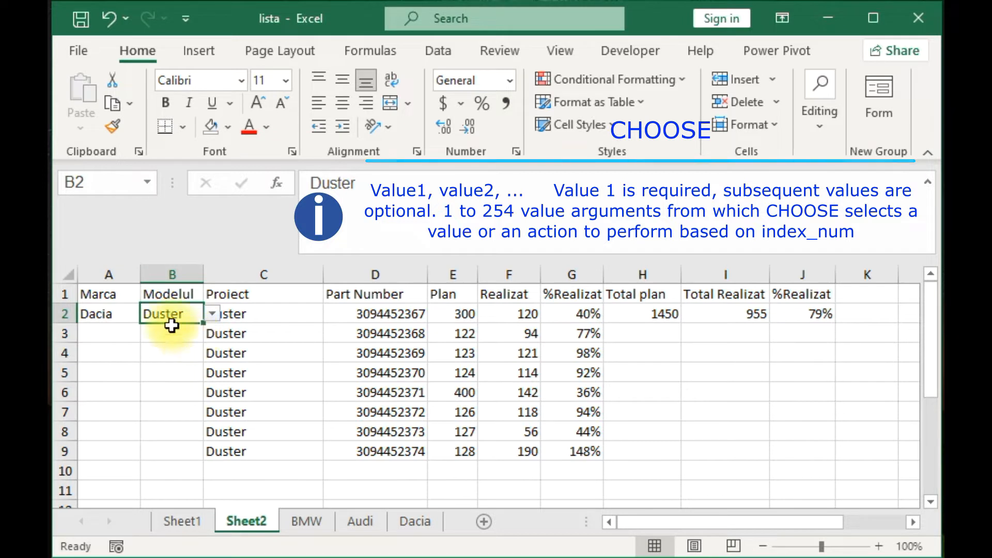
Change the Marca in A2 to Audi and the Modelul in B2 to A1.
click(100, 313)
click(149, 313)
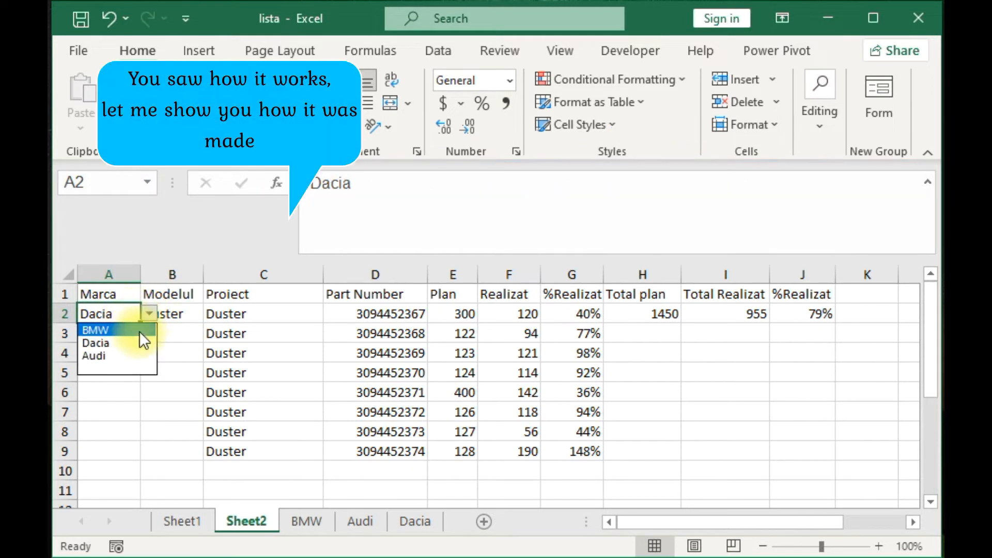
click(131, 355)
click(175, 317)
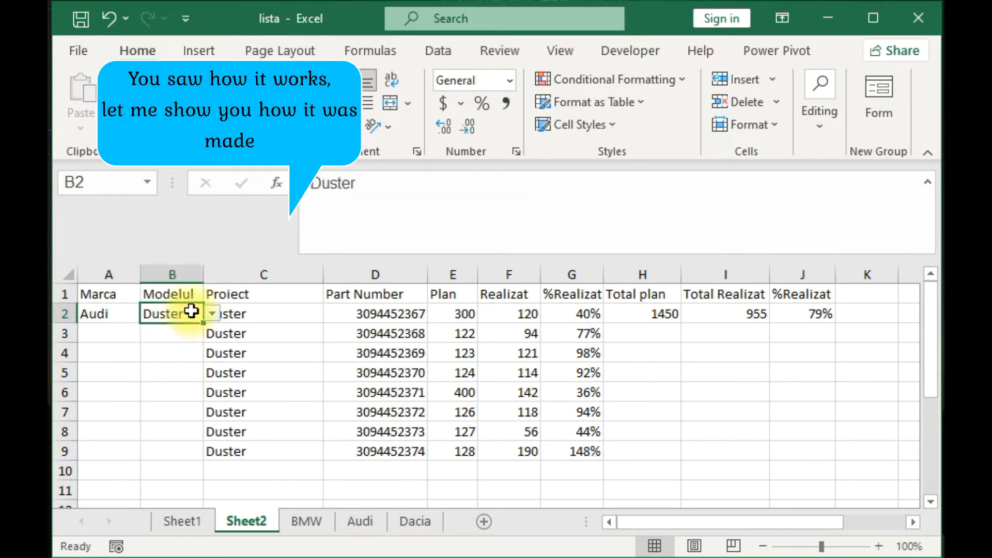
click(210, 314)
click(191, 332)
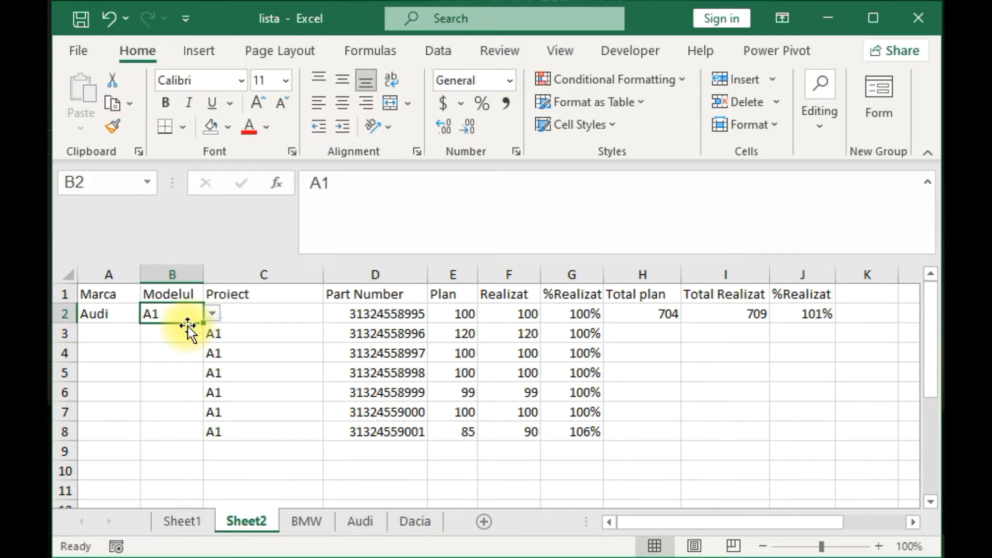
Examine the Marca, BMW, AUDI, DACIA, ID Unic and Model source columns in Sheet1.
click(182, 521)
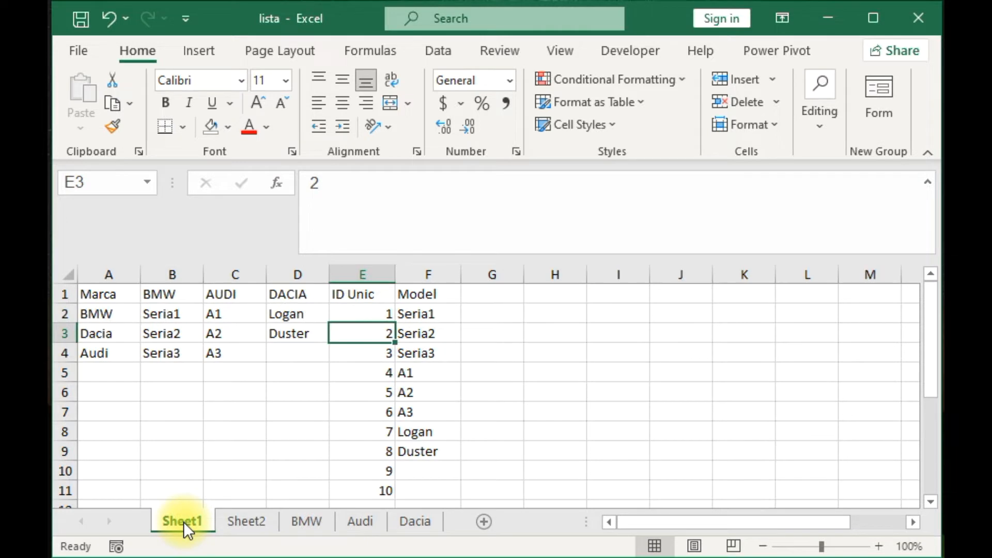
click(115, 314)
click(173, 315)
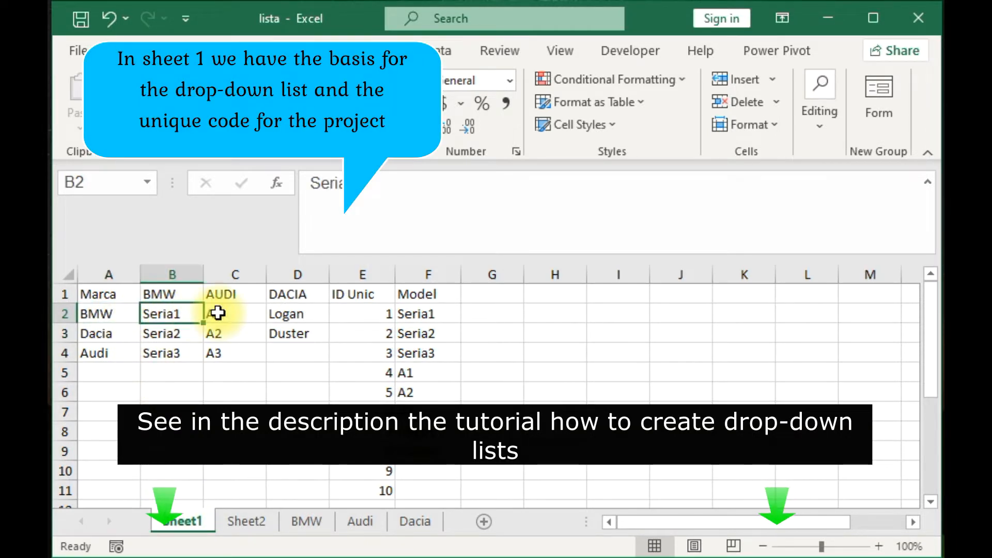
click(219, 313)
click(283, 313)
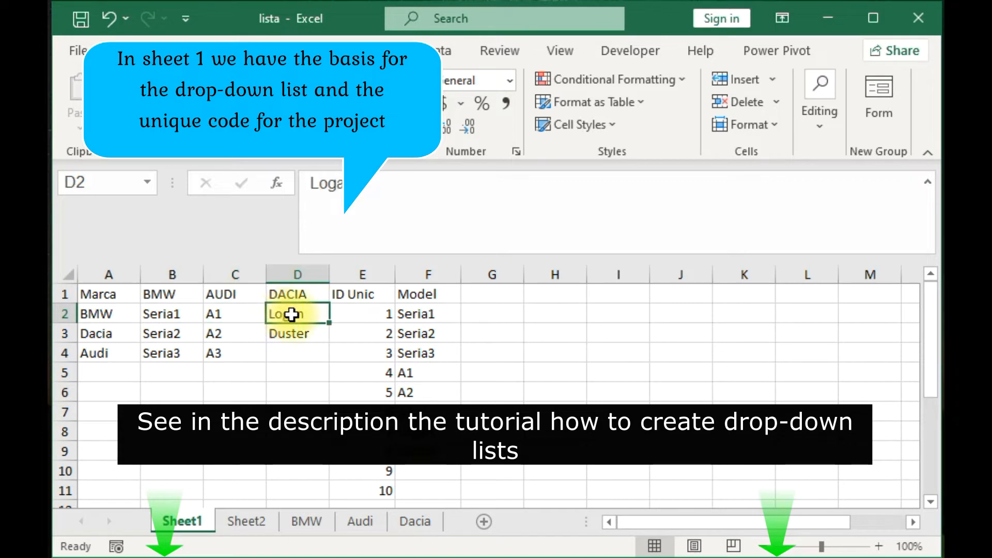
click(359, 314)
click(428, 313)
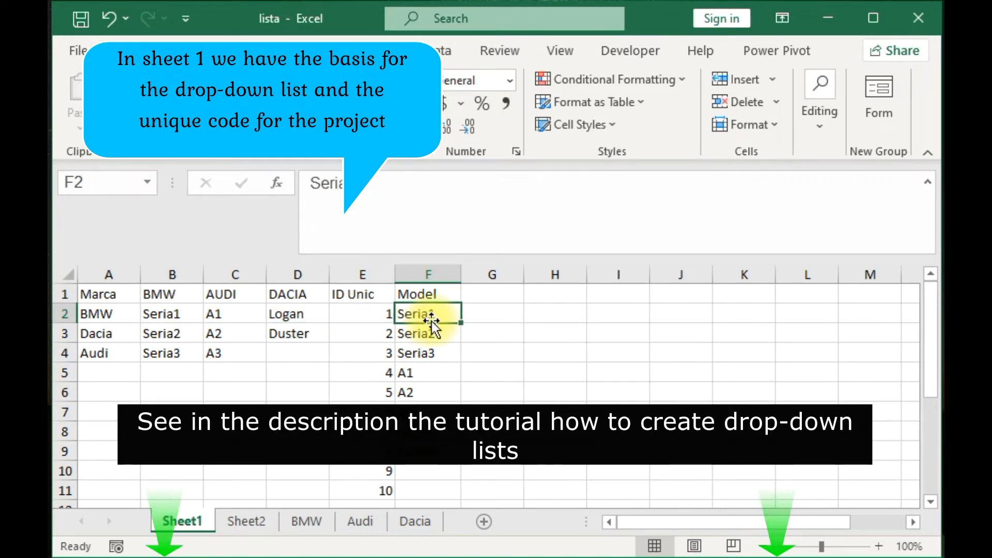
Examine the BMW sheet's Client, Proiect, PN, Realizat and %Realizat columns through all its rows.
click(321, 522)
click(164, 334)
scroll(176, 344, up, 2)
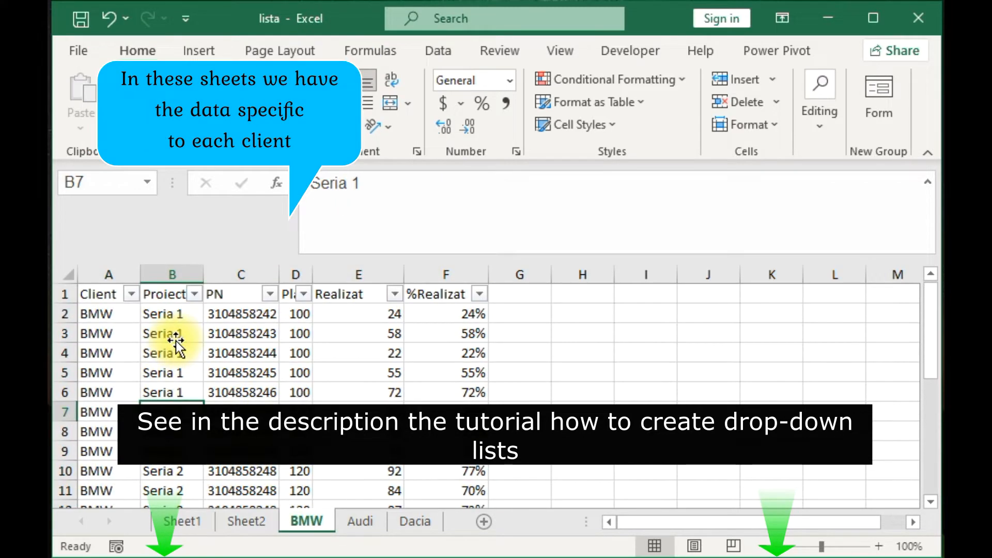
click(104, 312)
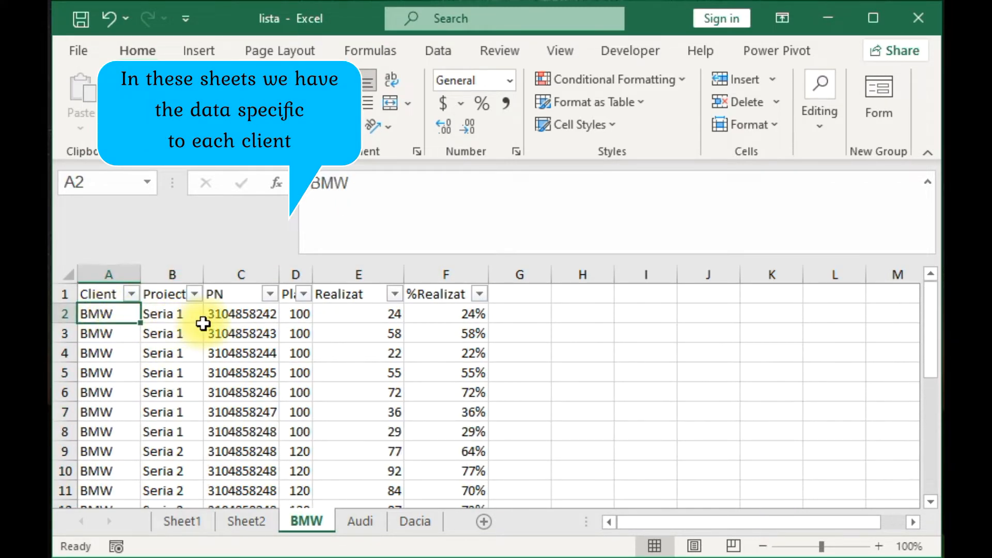
click(174, 327)
click(268, 315)
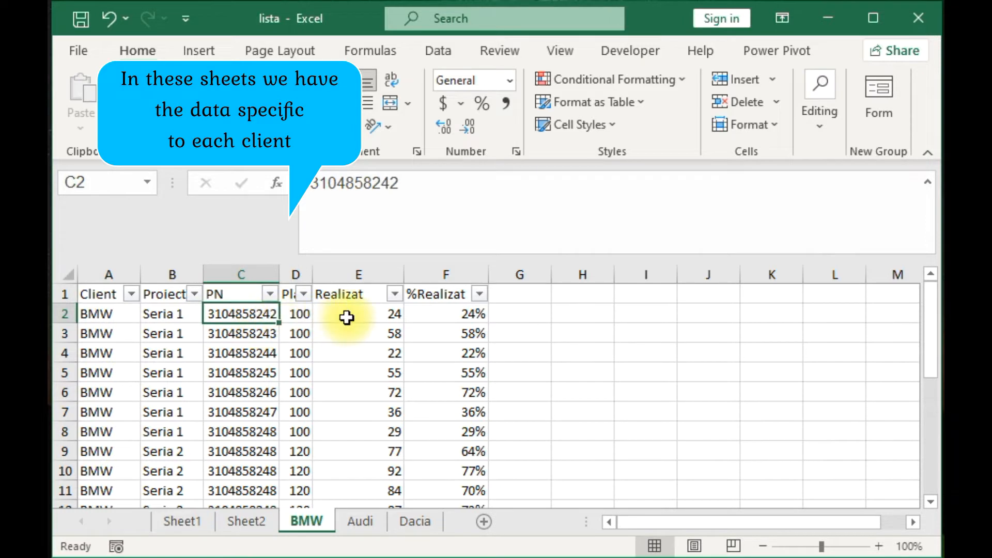
click(359, 316)
click(445, 317)
scroll(444, 317, down, 8)
scroll(446, 320, up, 4)
Look through the project rows on the Audi sheet and on the Dacia sheet.
click(360, 519)
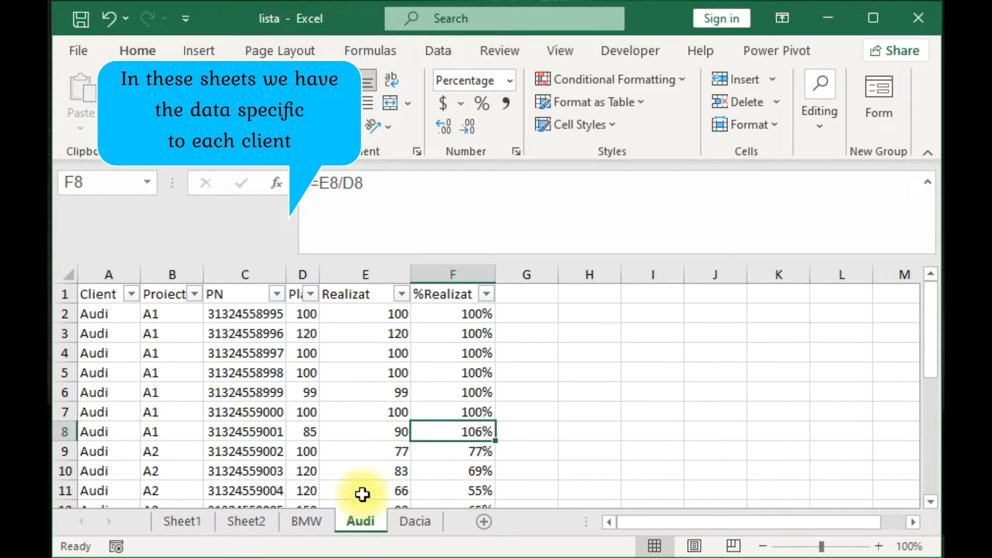
scroll(361, 453, down, 4)
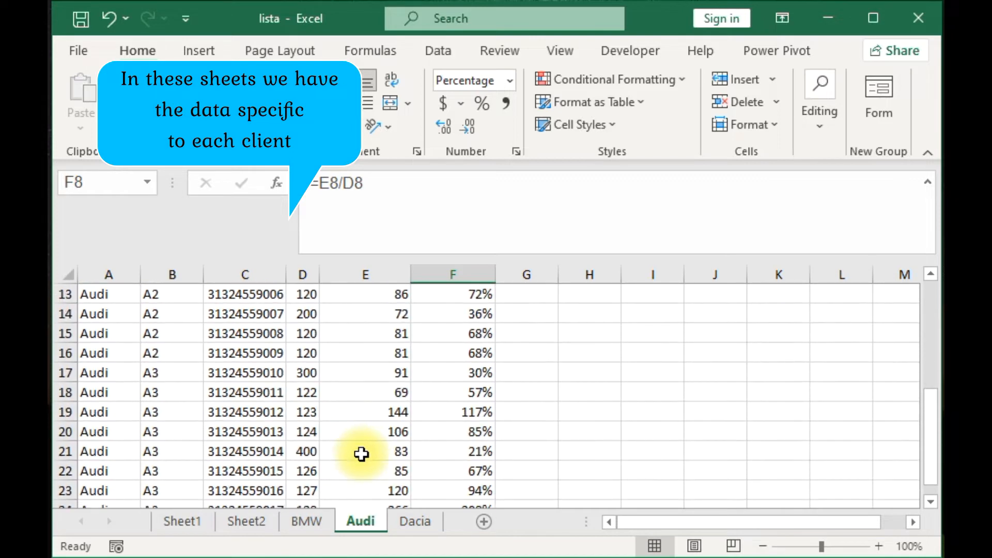
scroll(361, 454, down, 1)
scroll(393, 462, up, 2)
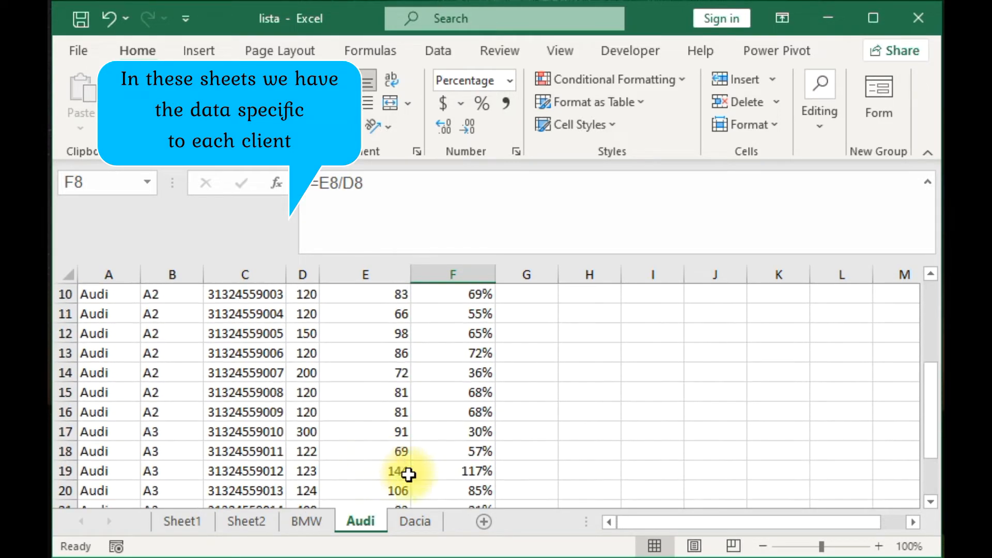
click(428, 521)
scroll(429, 465, down, 4)
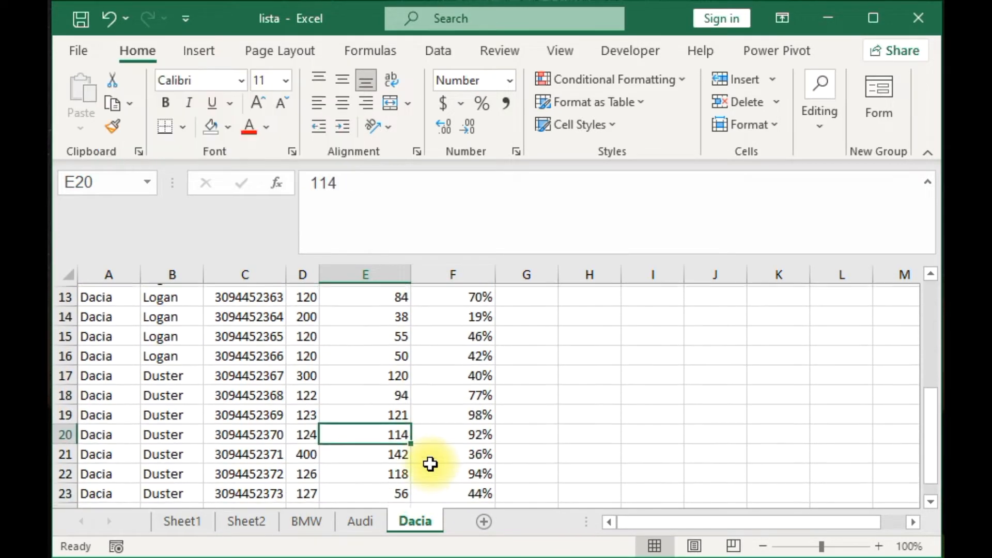
scroll(430, 463, down, 2)
scroll(430, 463, up, 6)
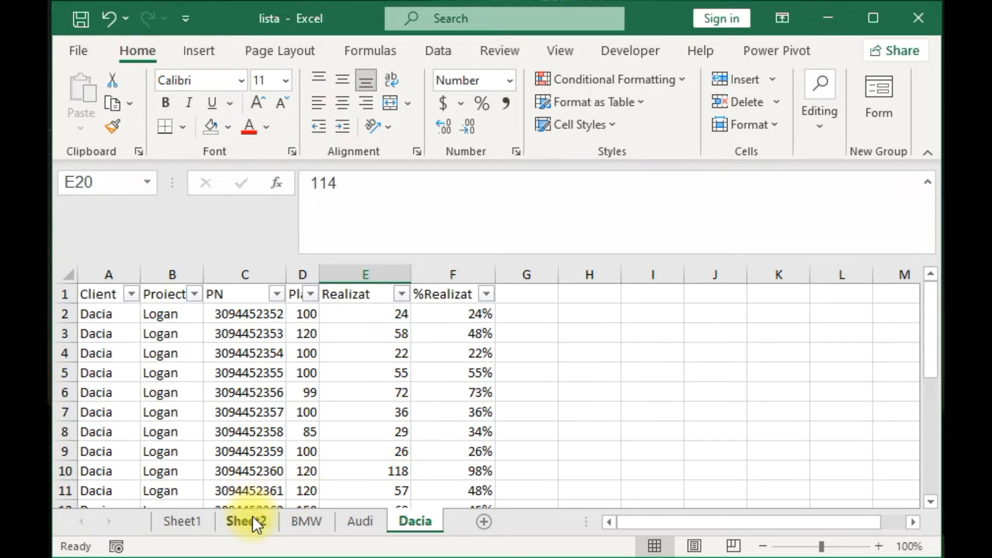
Clear the Modelul selection in B2 and the Marca selection in A2 of Sheet2.
click(249, 520)
click(171, 368)
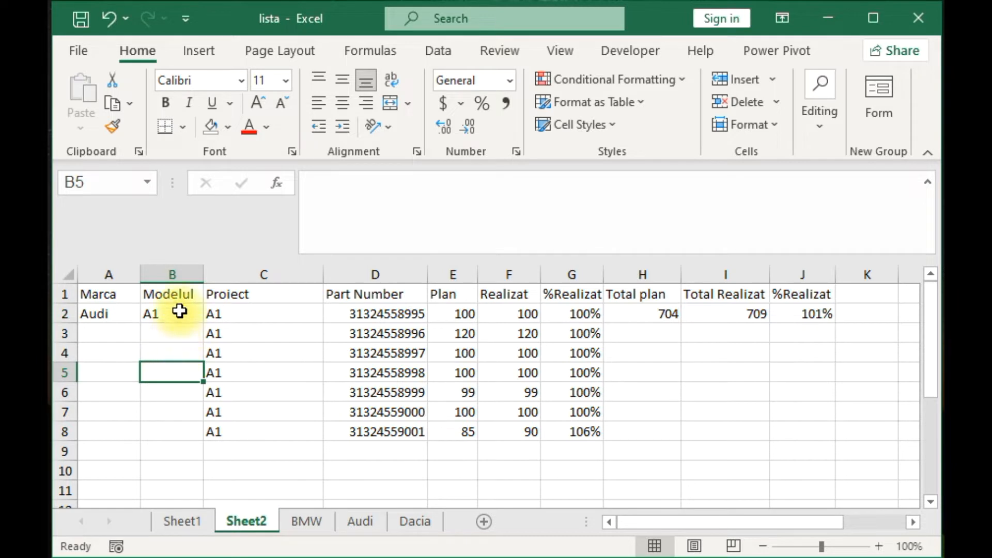
click(179, 311)
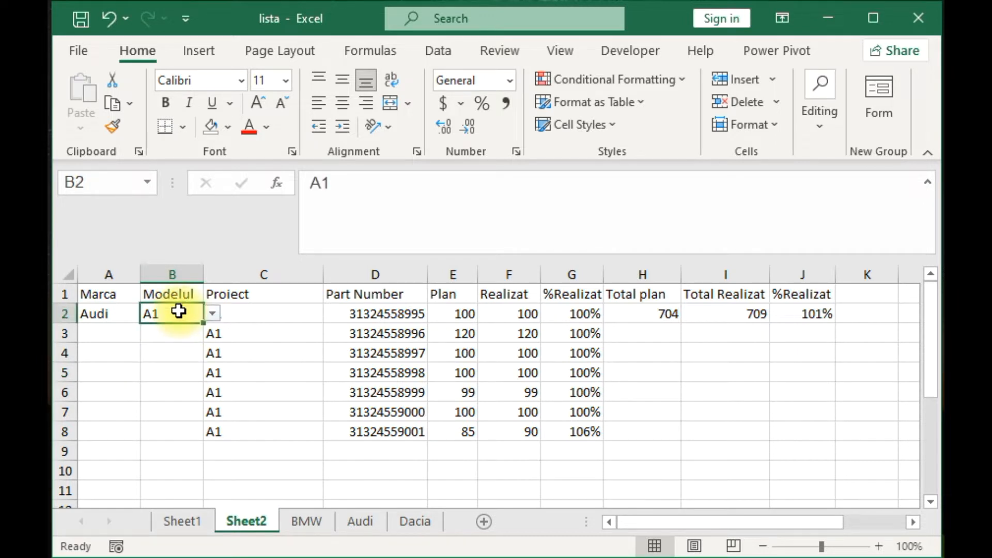
key(BackSpace)
click(123, 315)
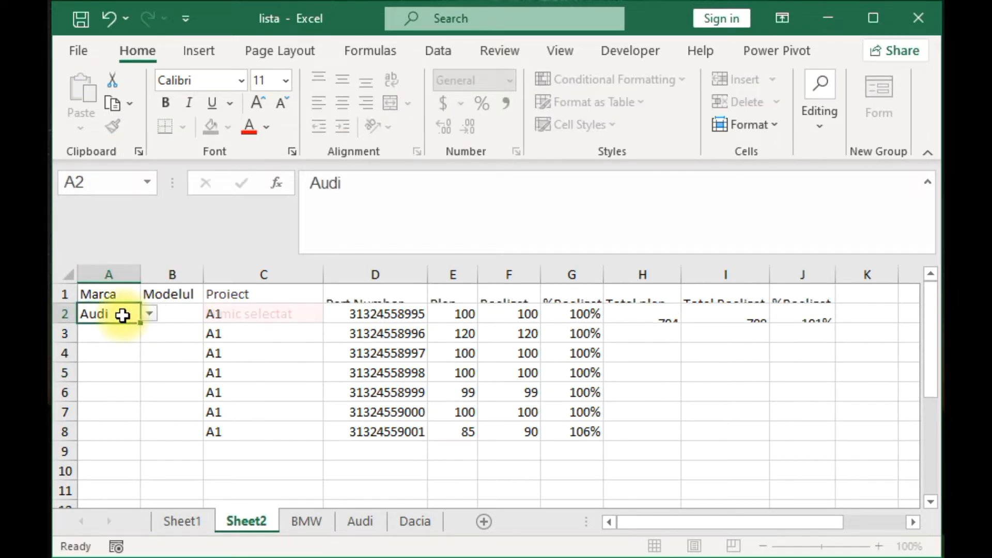
key(BackSpace)
click(127, 351)
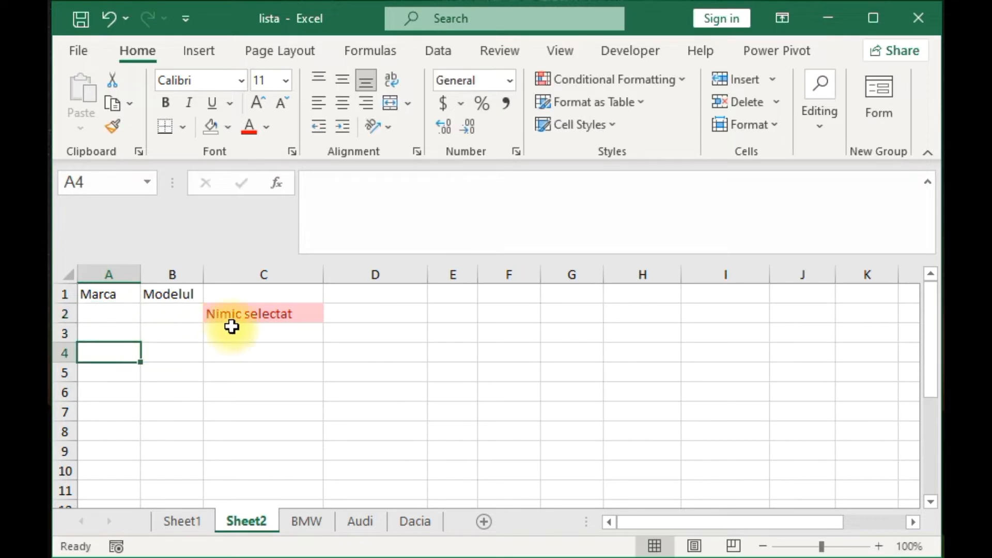
Choose BMW as the Marca in A2 and Seria1 as the Modelul in B2 from their drop-down lists.
click(260, 320)
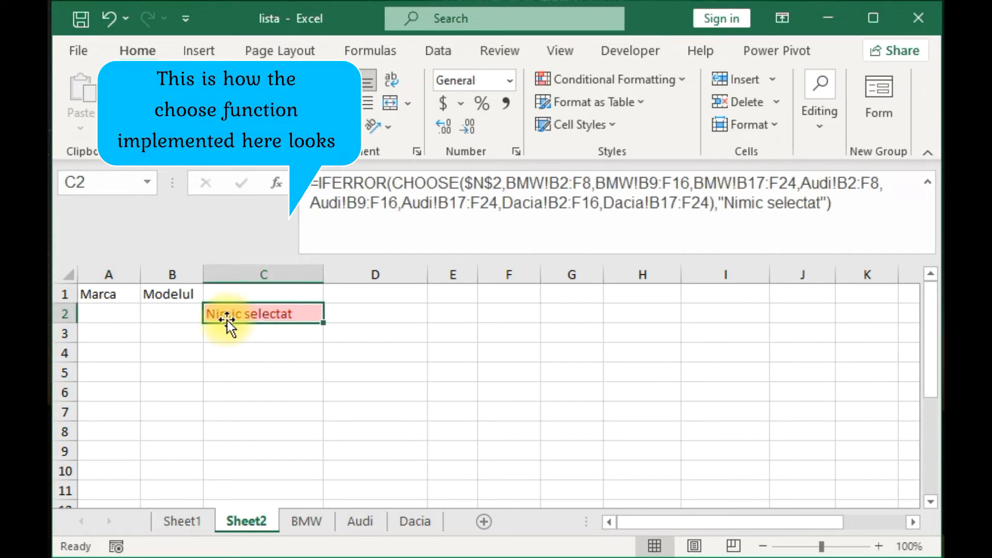
click(115, 313)
click(149, 313)
click(146, 330)
click(178, 314)
click(212, 314)
click(197, 327)
Examine the CHOOSE formula in C2 and the header formulas across C1:J1.
click(275, 320)
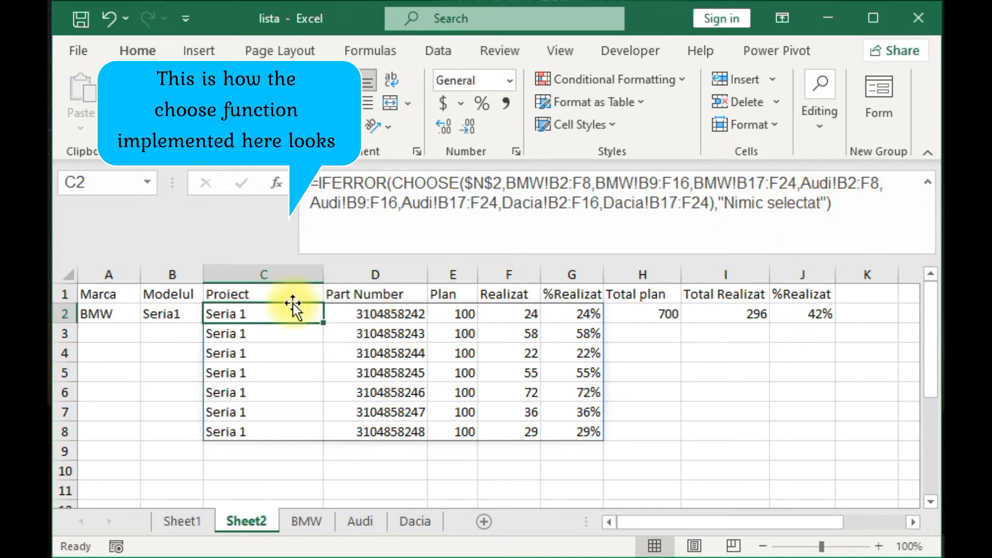
click(268, 293)
click(381, 295)
click(454, 292)
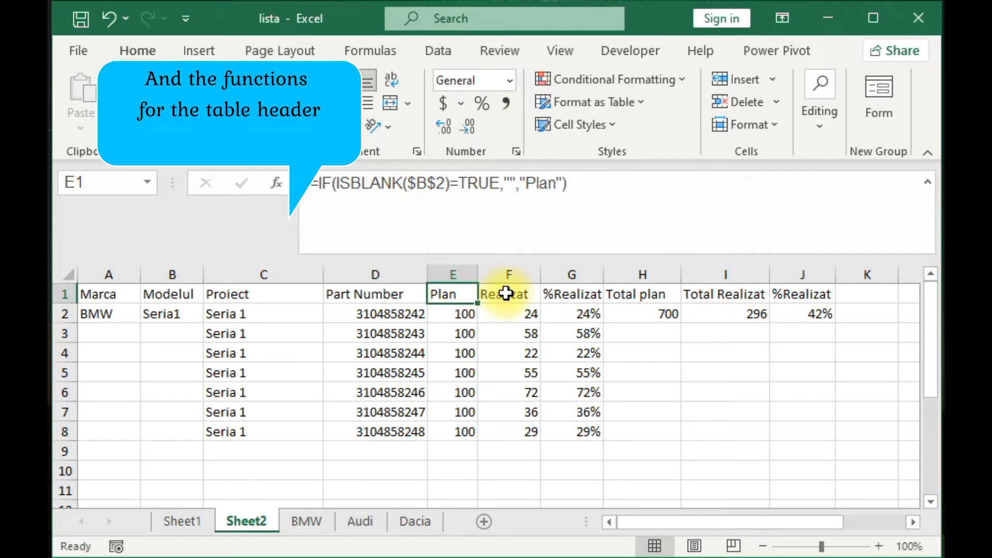
click(506, 293)
click(571, 293)
click(640, 295)
click(753, 293)
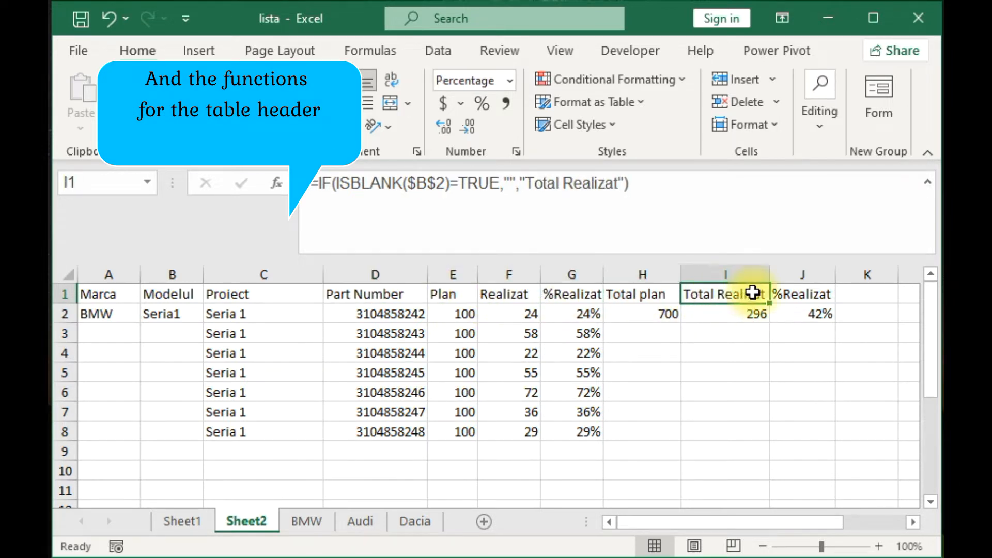
click(804, 293)
Examine the formulas under Total plan, Total Realizat and %Realizat in H2:J2, and revisit the CHOOSE formula in C2.
click(652, 316)
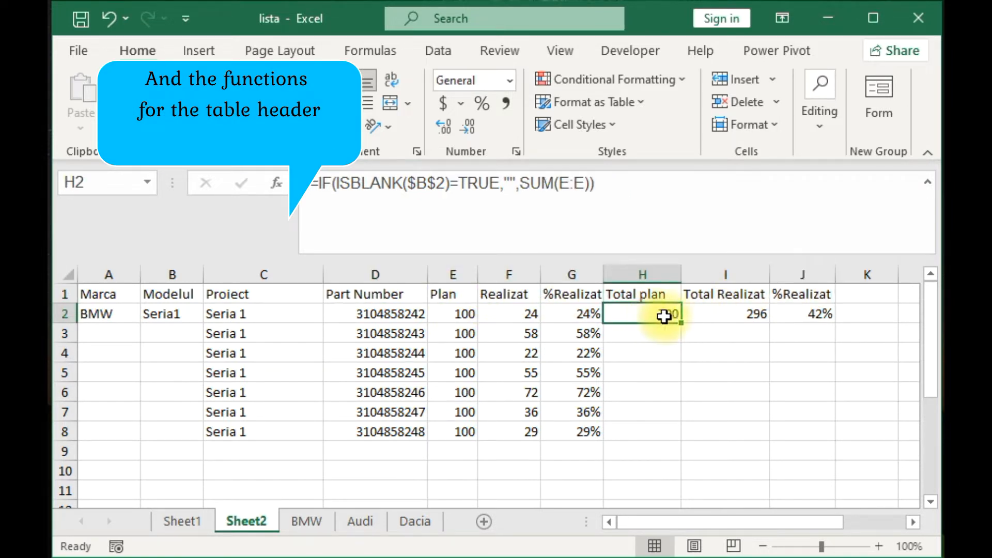
click(743, 314)
click(822, 316)
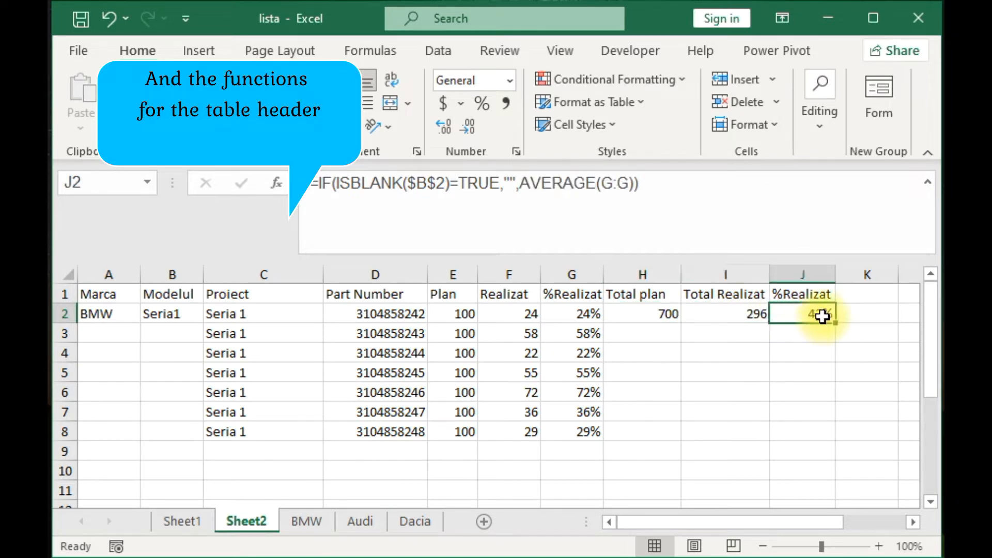
click(238, 316)
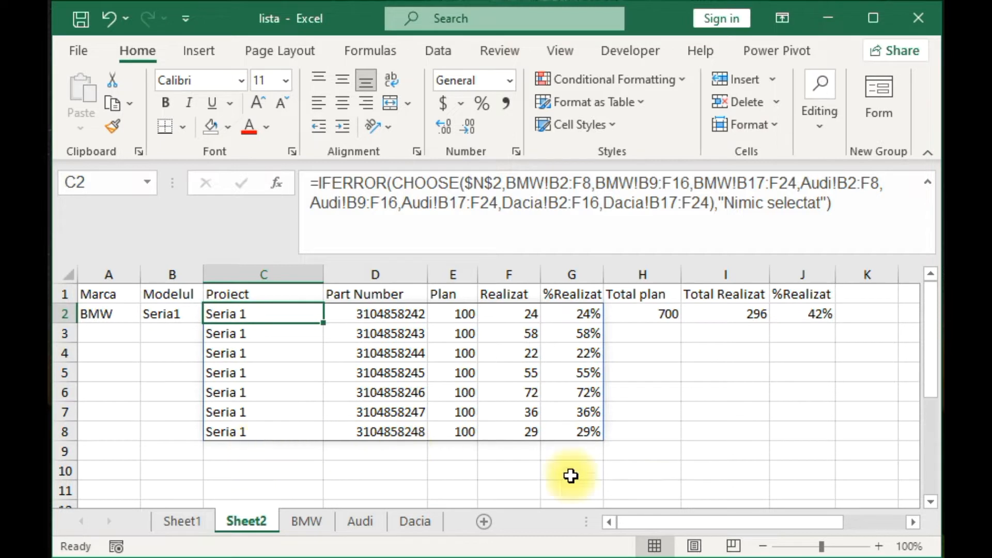
Examine the nested IF formula in N2 that supplies the index number, and return to column A.
drag(692, 523, 781, 542)
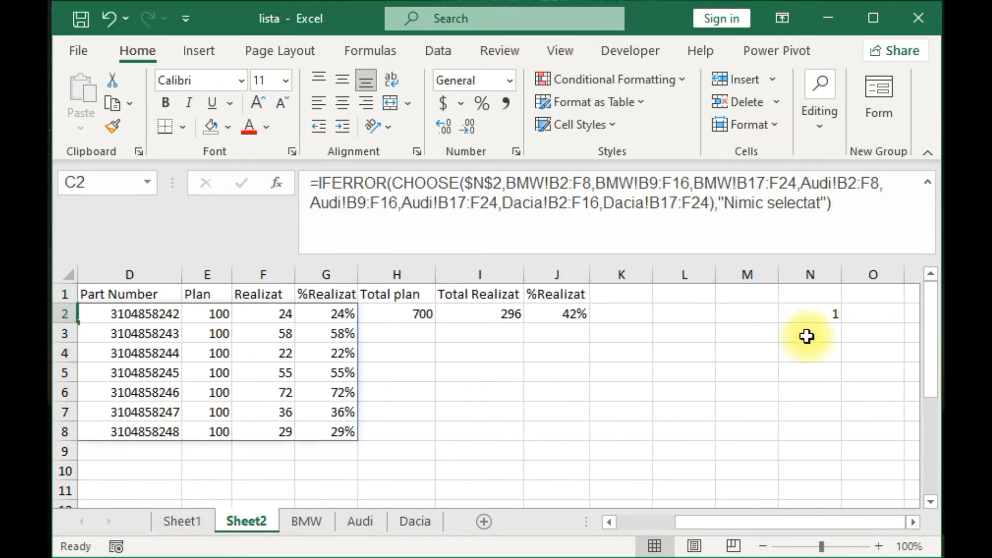
click(810, 315)
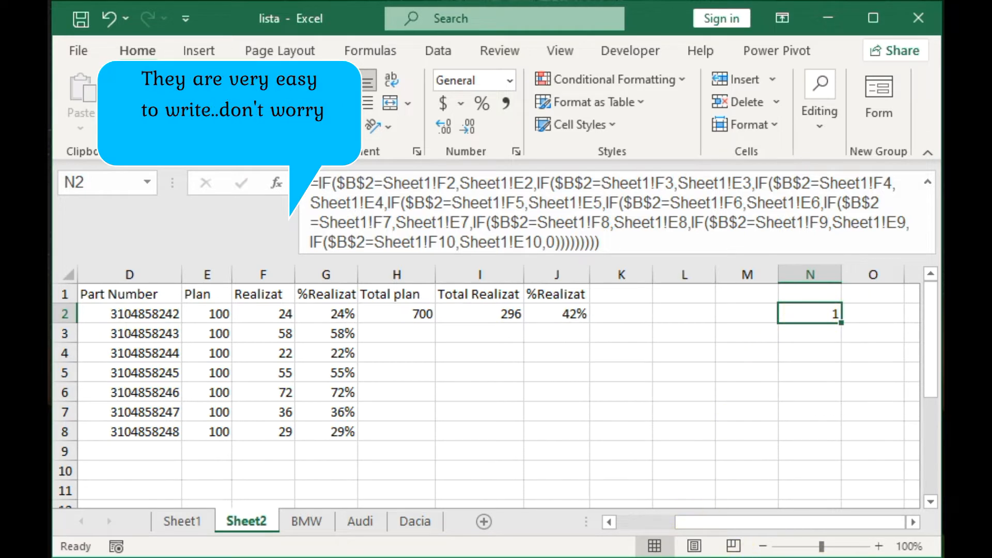
drag(790, 522, 700, 526)
click(124, 352)
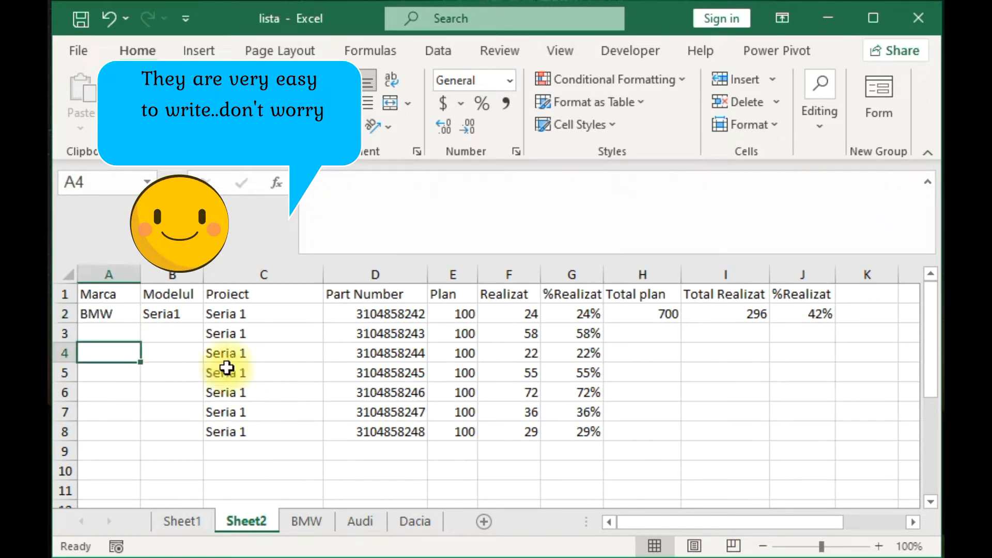
key(Up)
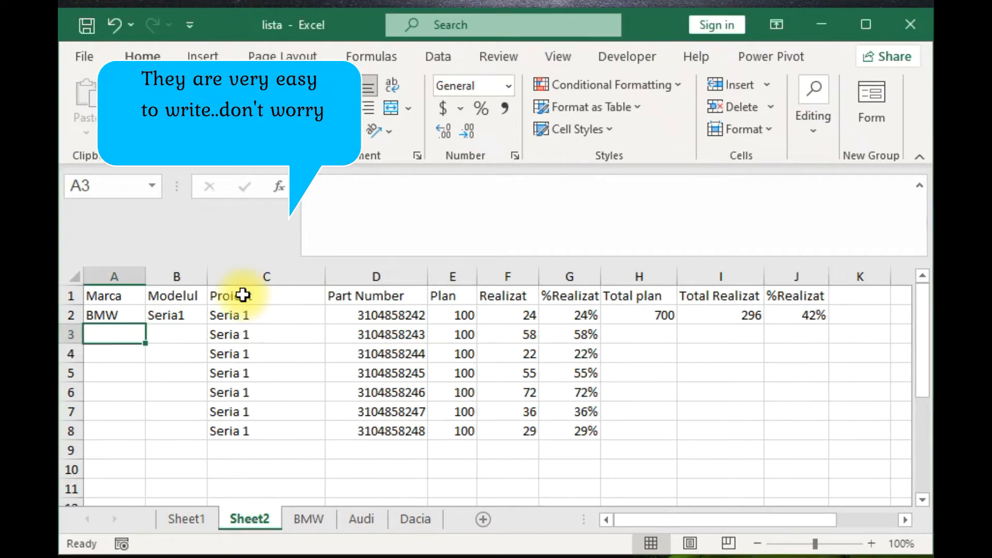
Clear the contents of the result table and its headers in C1:J8.
click(240, 292)
mouse_move(258, 297)
mouse_down()
mouse_move(727, 448)
mouse_move(720, 434)
mouse_move(806, 431)
mouse_up()
right_click(497, 348)
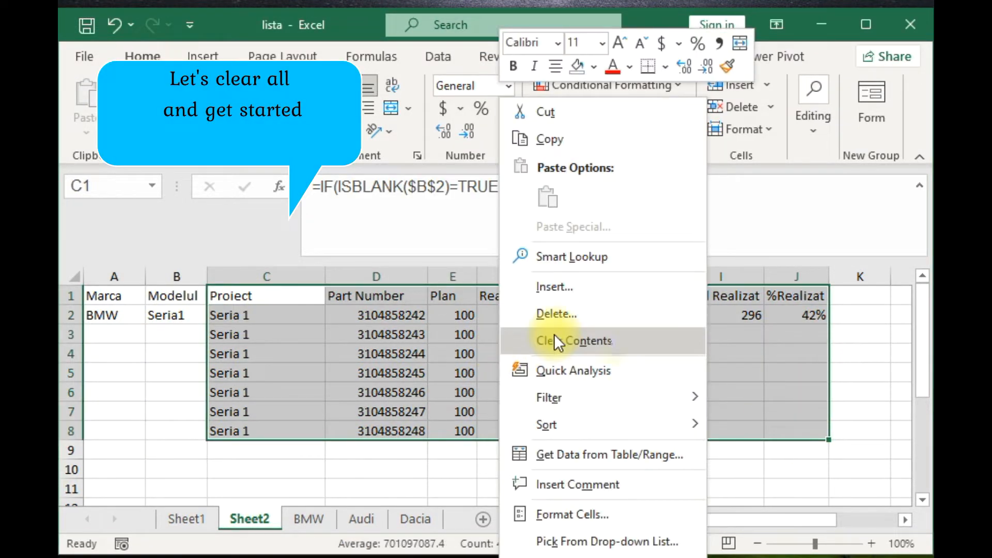
click(612, 340)
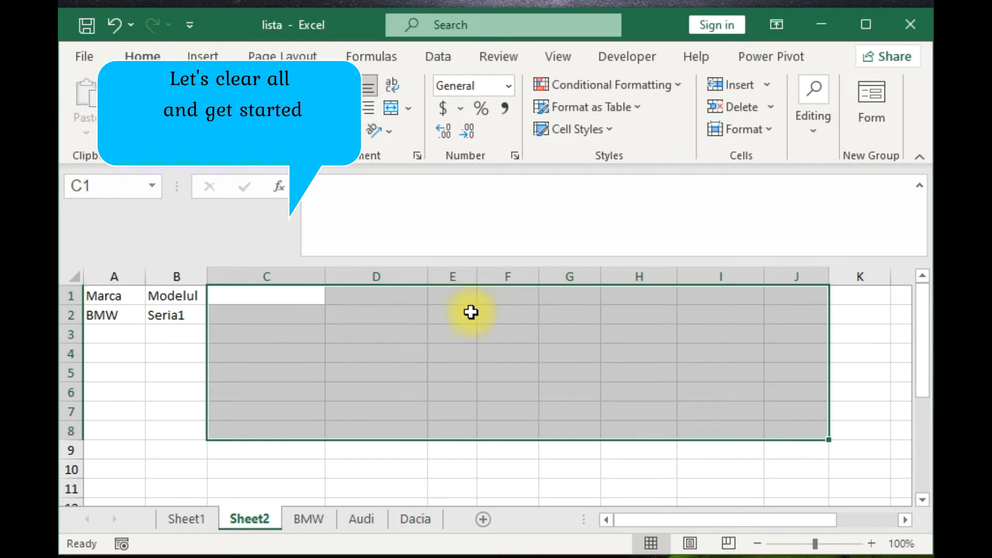
click(285, 293)
click(283, 328)
key(Up)
key(Up)
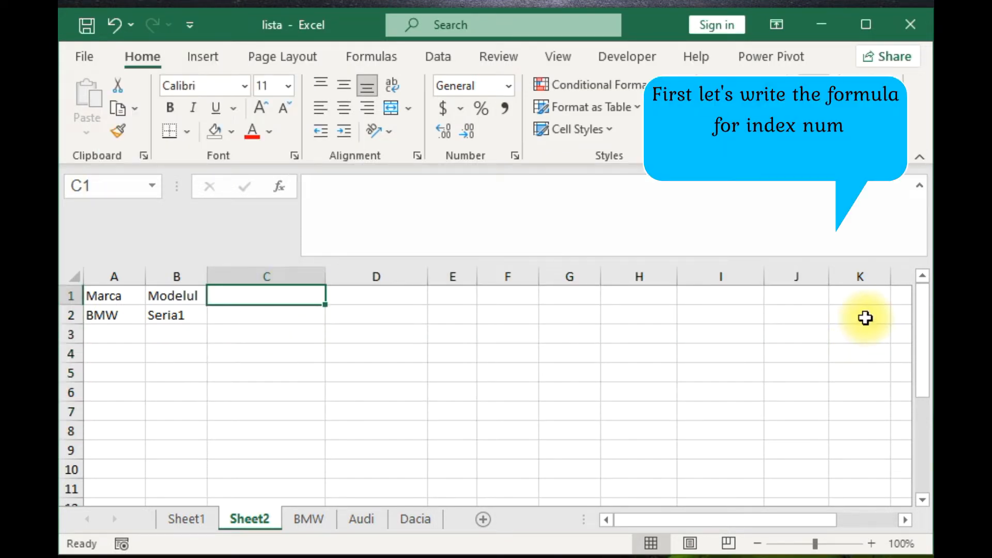
Begin an index formula in K2 as =IF($B$2=, with an absolute reference to the Modelul cell.
click(864, 297)
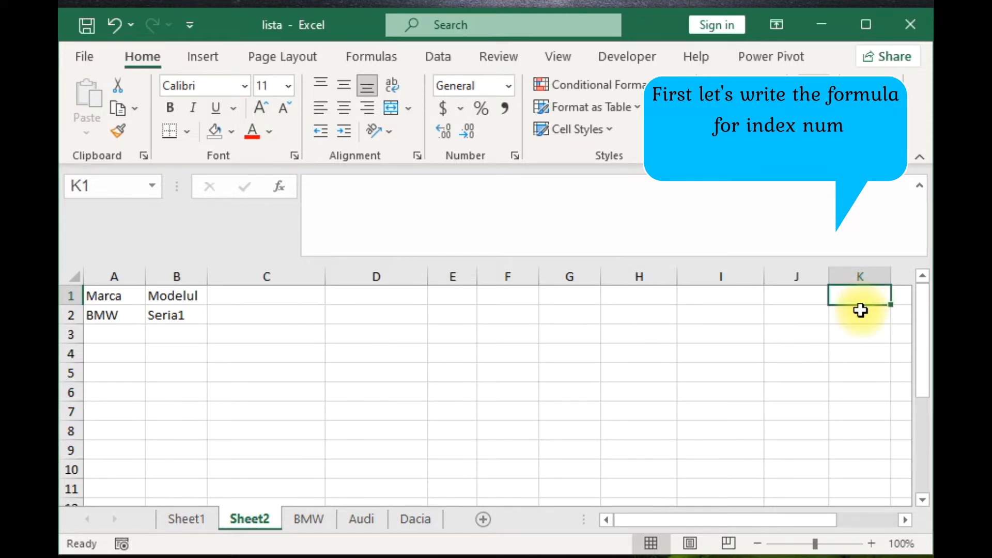
click(860, 312)
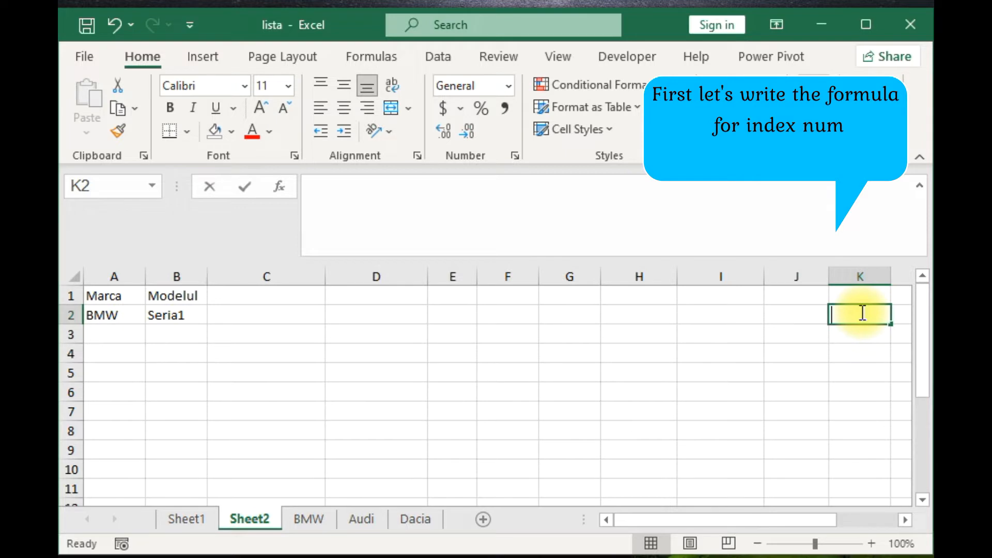
text(i)
text(=if)
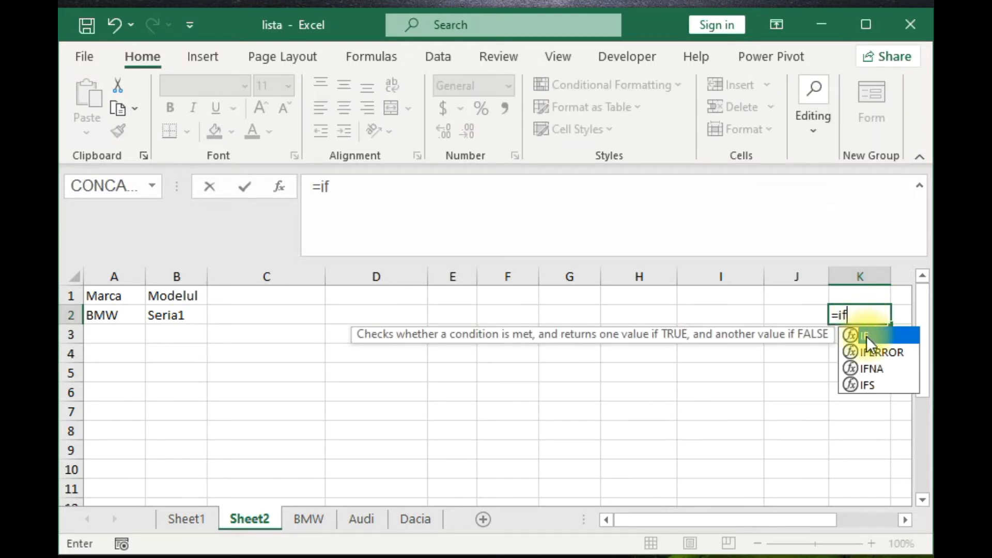
double_click(866, 336)
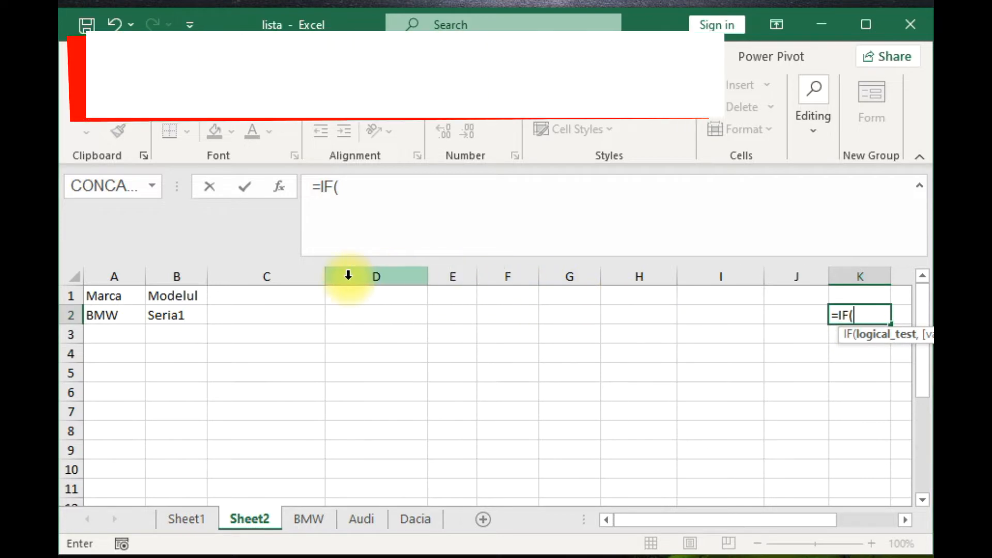
click(179, 314)
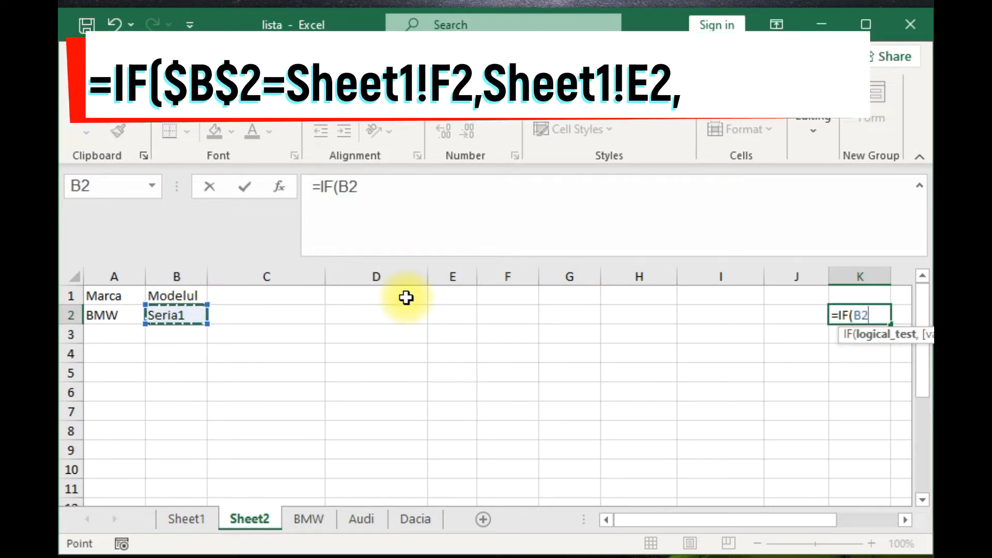
key(F4)
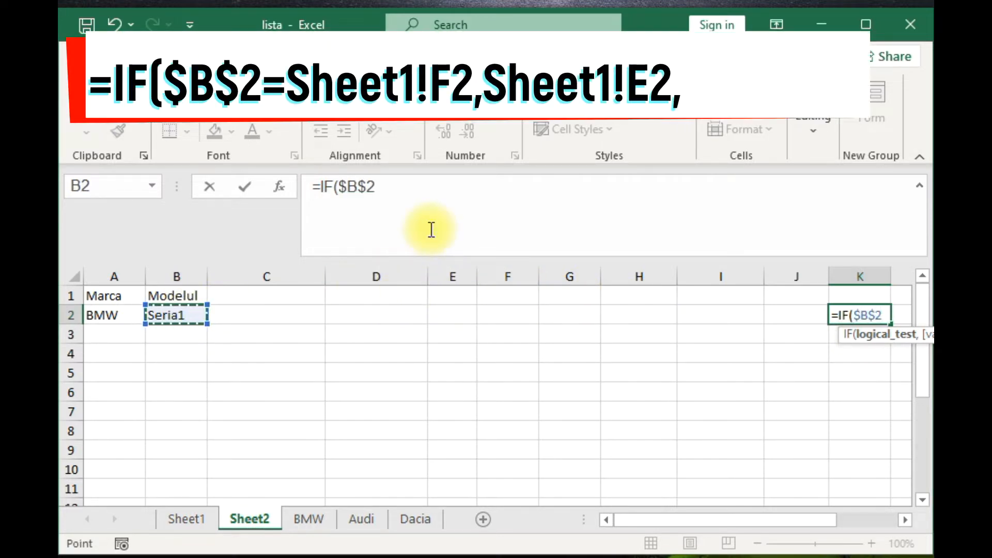
click(425, 192)
text(=)
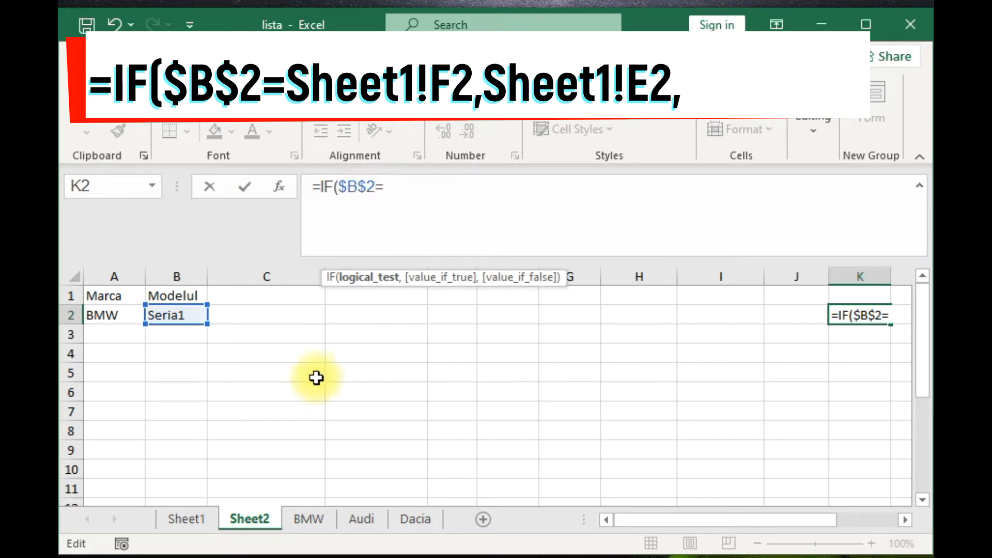
Compare the model with Sheet1!F2 and return Sheet1!E2 when it matches, ending with a comma for the next argument.
click(193, 519)
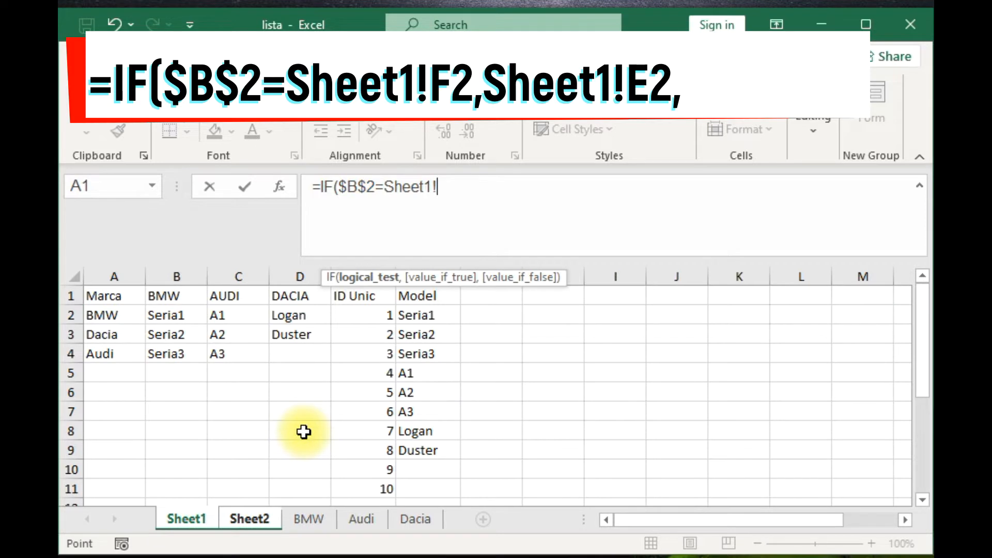
click(443, 318)
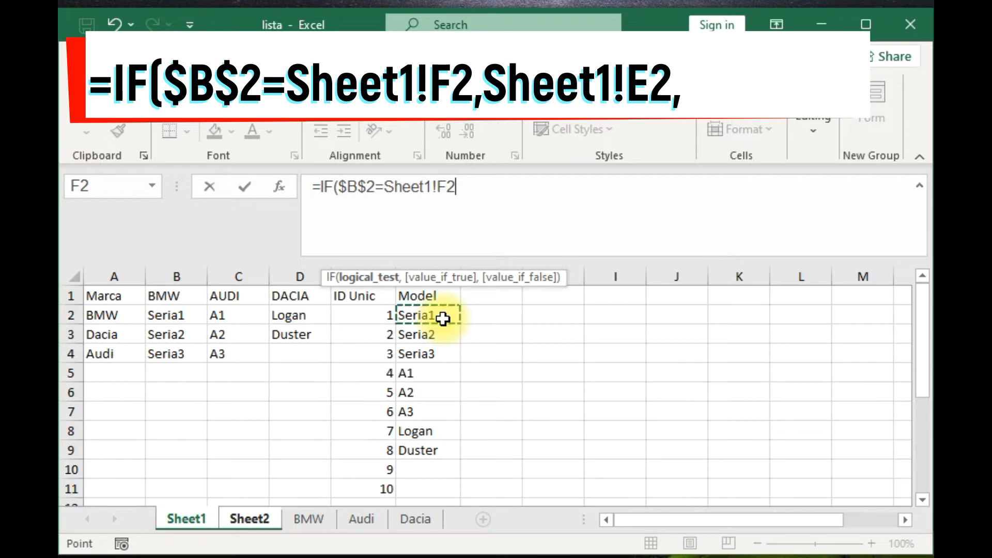
text(,)
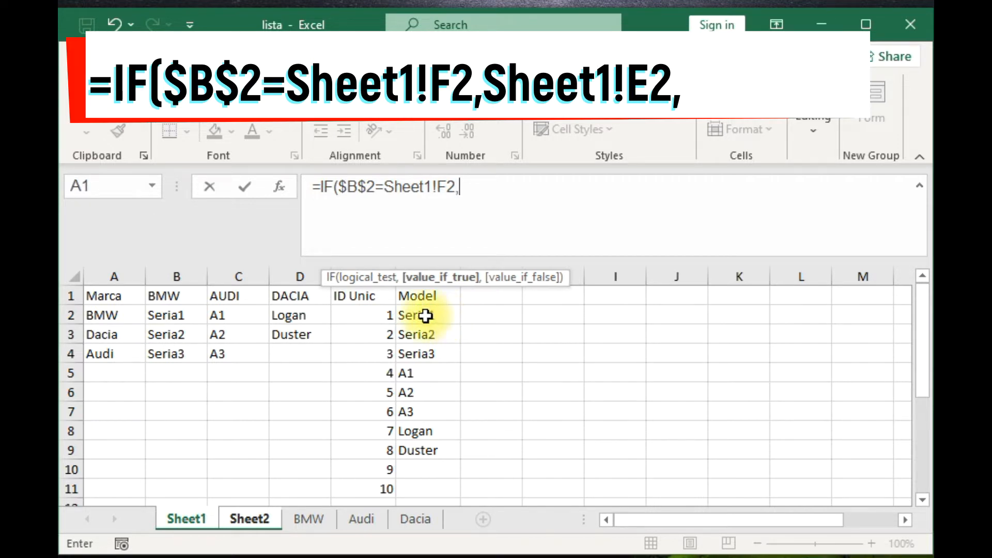
click(388, 316)
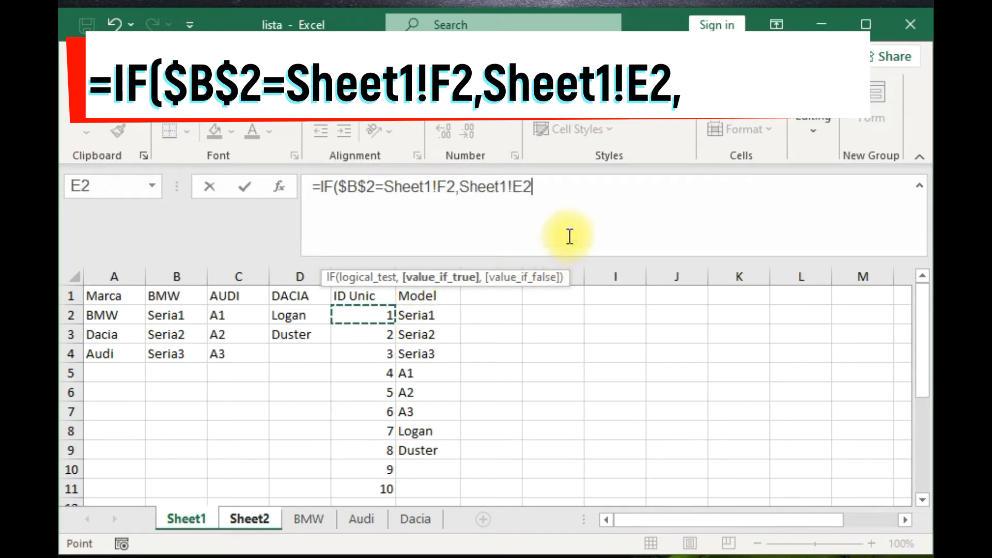
text(,)
Append a copy of the clause IF($B$2=Sheet1!F2,Sheet1!E2, to the end of the formula.
drag(566, 187, 323, 196)
key(ctrl+c)
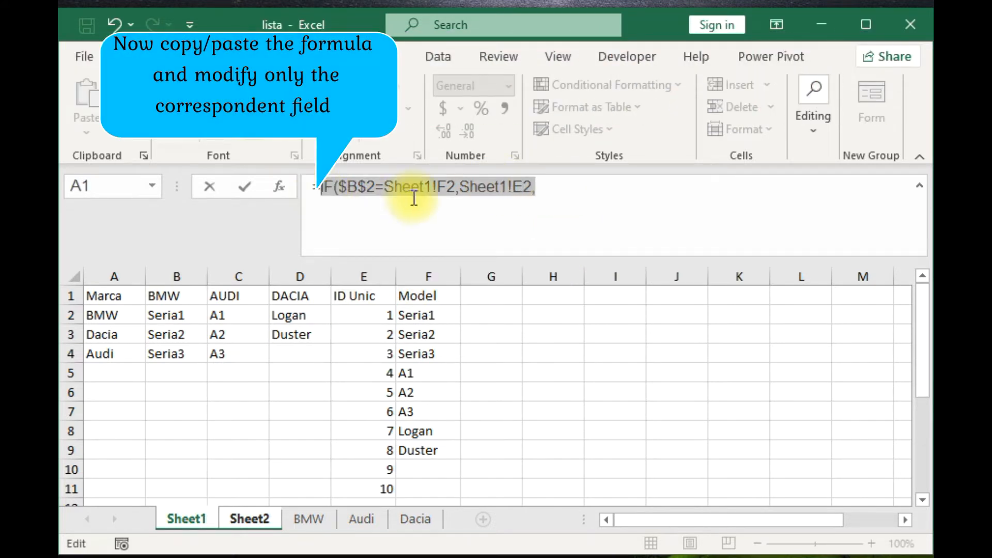
click(562, 188)
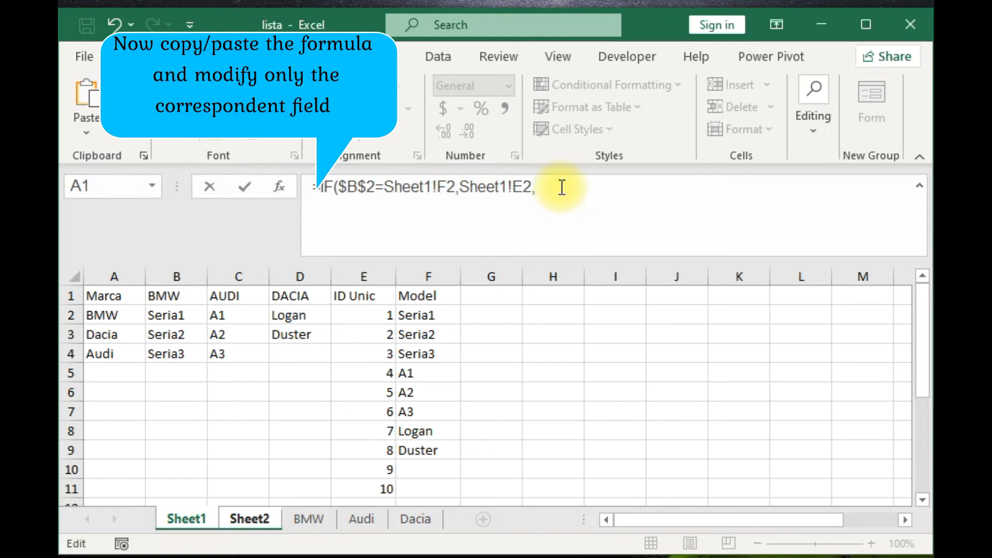
key(ctrl+v)
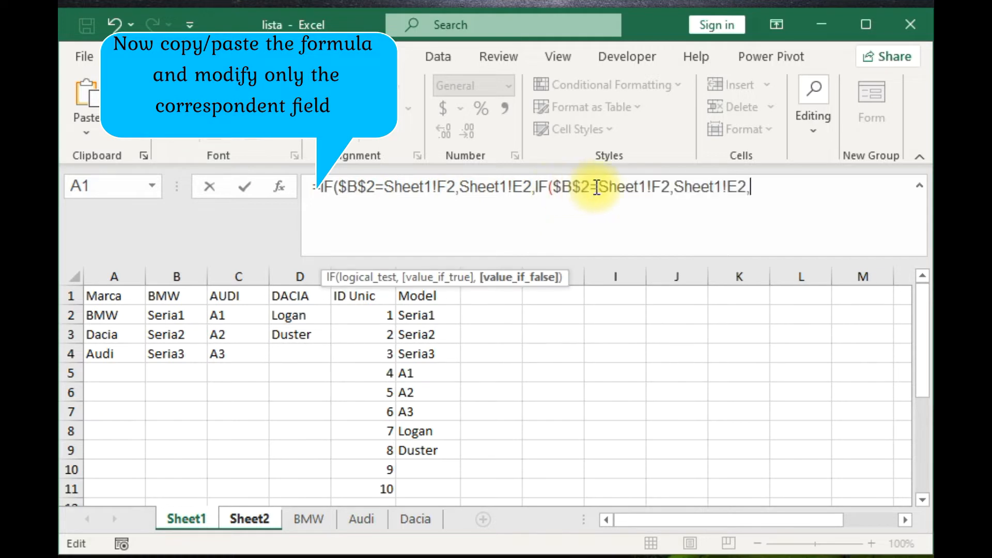
Change the second IF clause's references to Sheet1!F3 and Sheet1!E3.
click(671, 187)
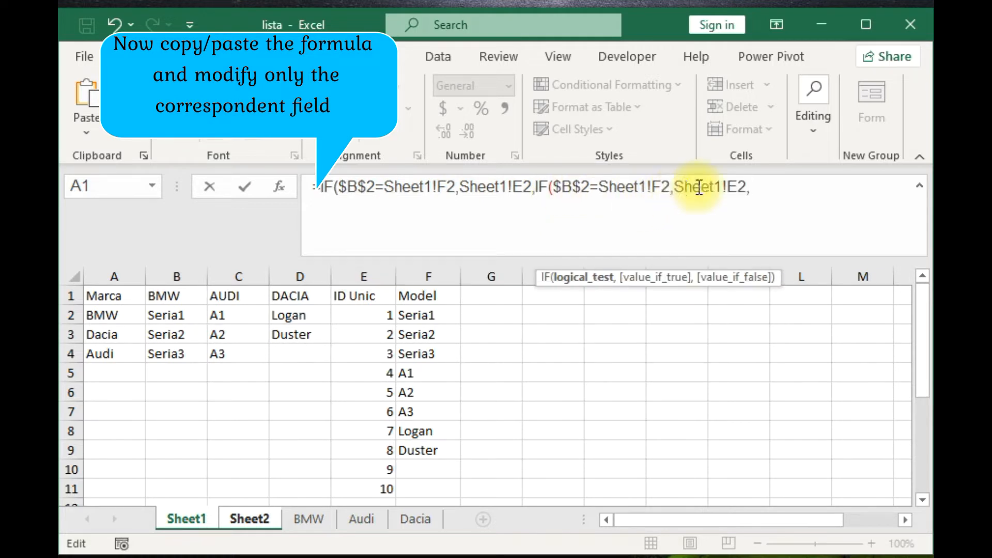
click(747, 187)
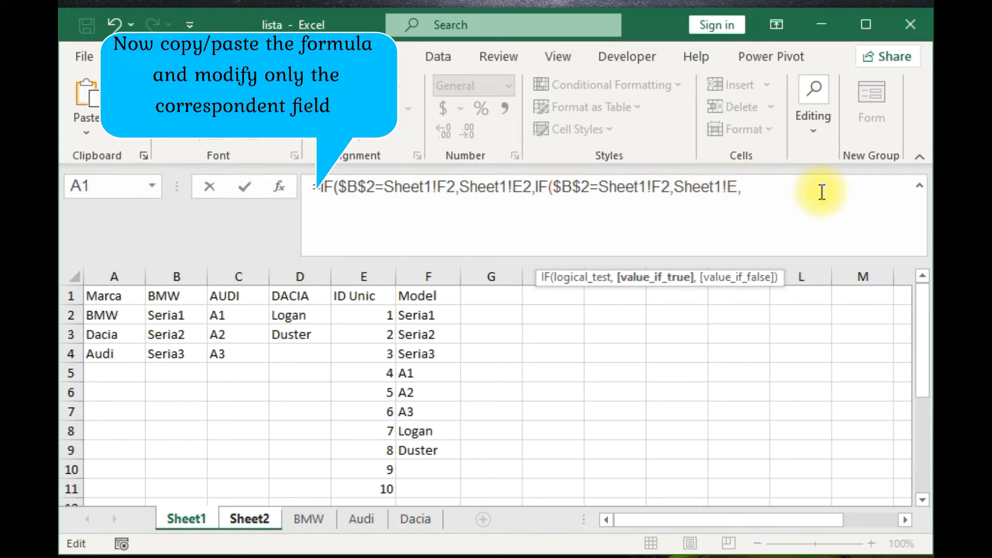
text(3)
click(671, 187)
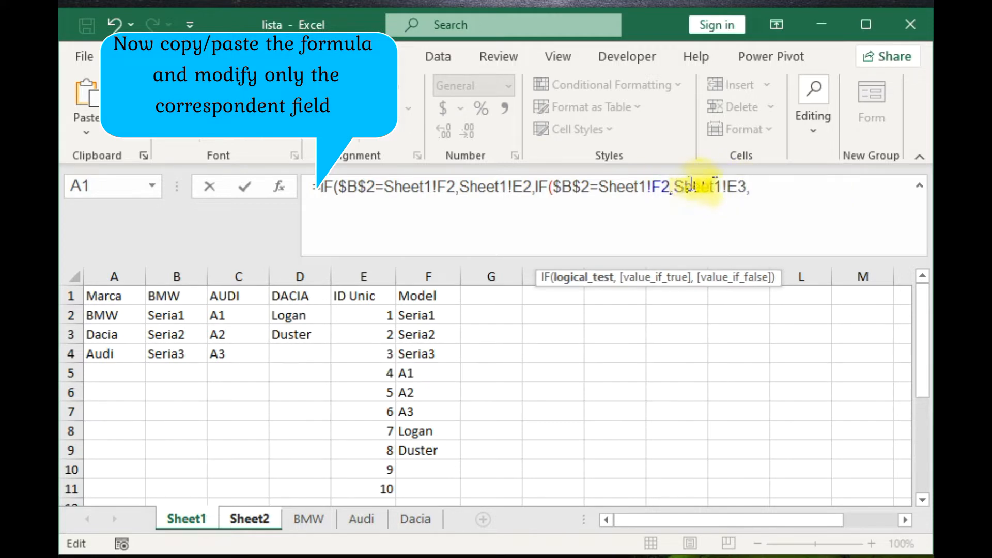
key(BackSpace)
text(3)
Append a third IF clause to the formula that compares $B$2 with Sheet1!F4 and returns Sheet1!E4.
click(780, 187)
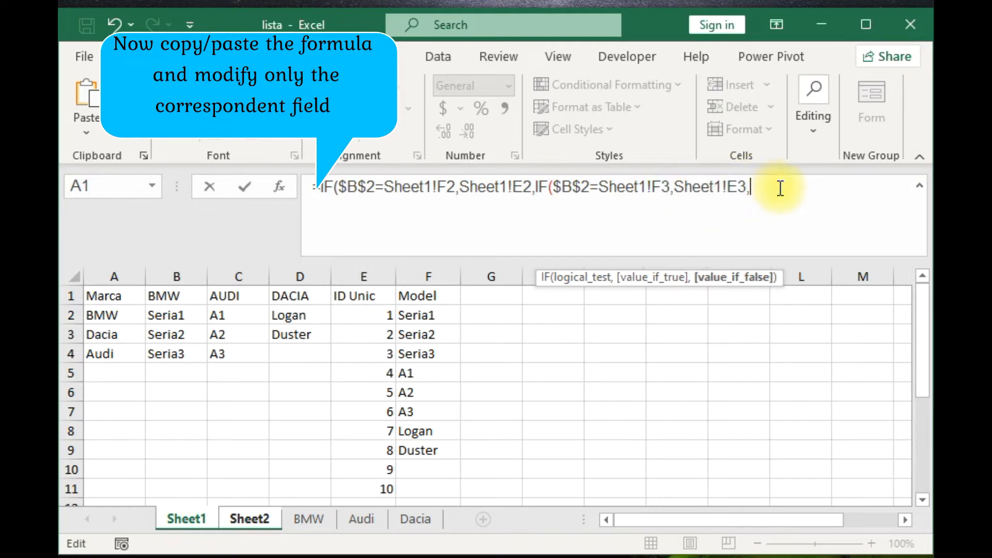
key(ctrl+v)
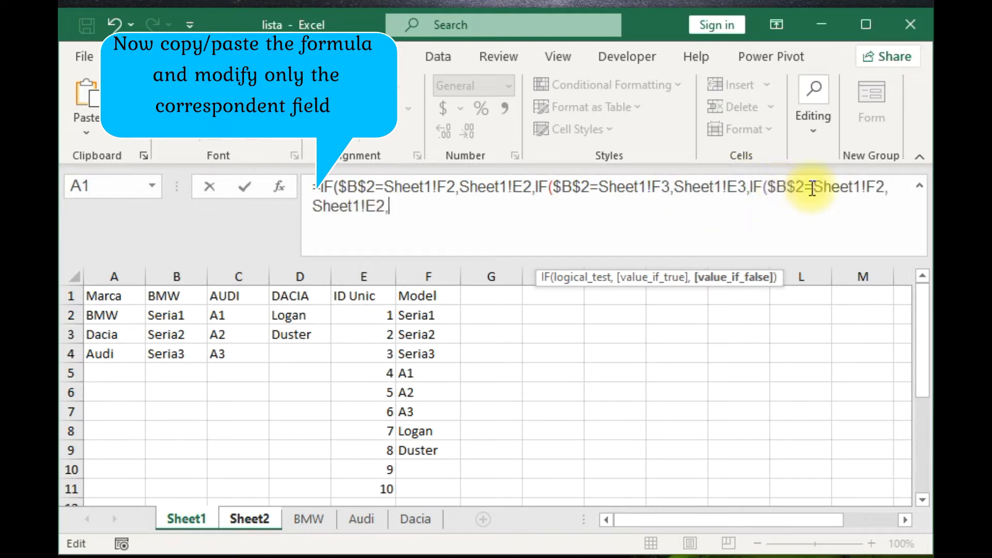
click(882, 188)
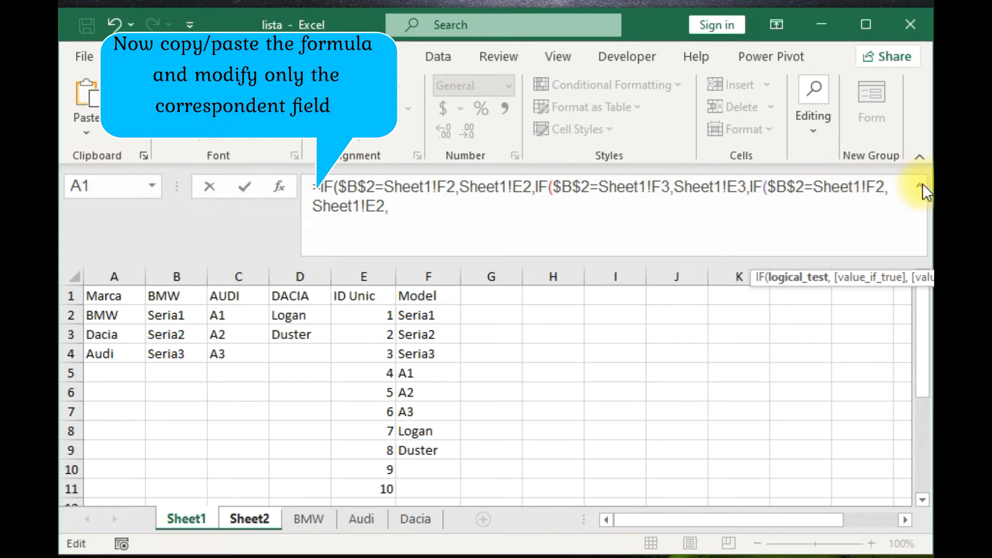
key(BackSpace)
text(4)
click(389, 205)
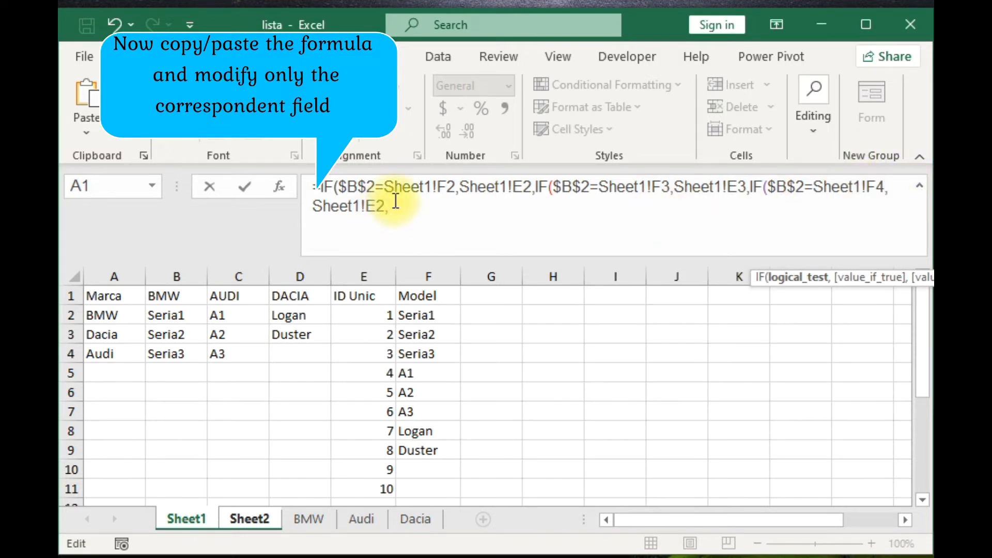
key(BackSpace)
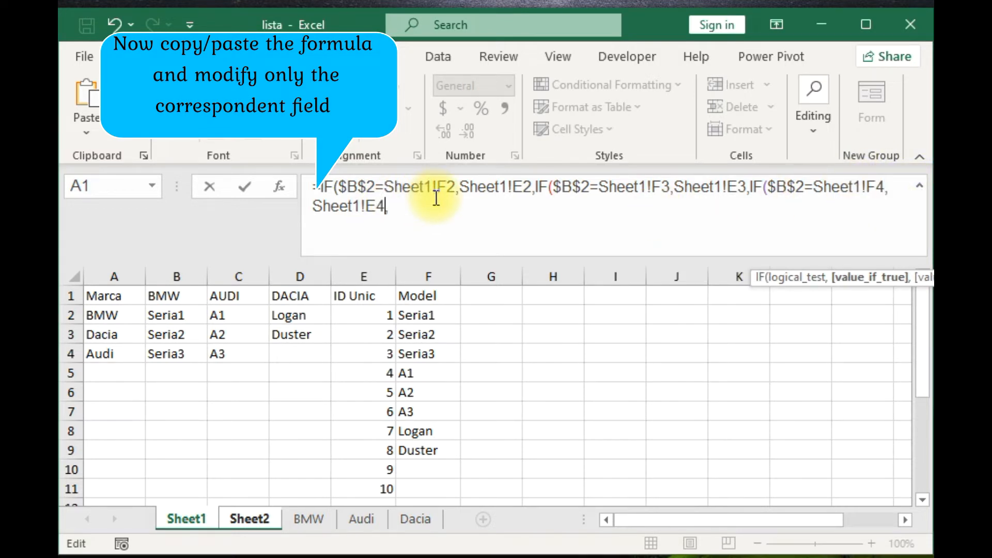
text(4)
Append a fourth IF clause that compares $B$2 with Sheet1!F5 and returns Sheet1!E5.
key(ctrl+v)
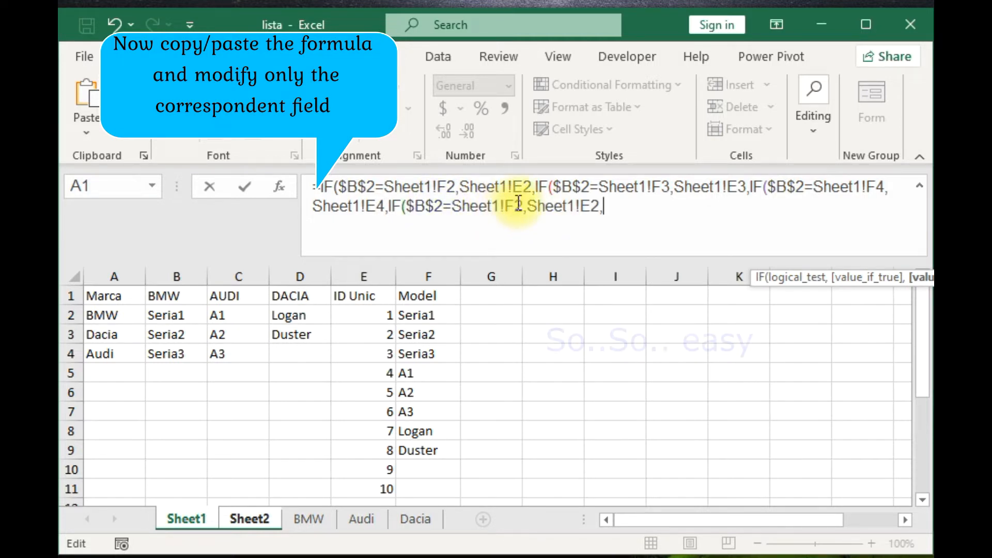
click(518, 207)
key(BackSpace)
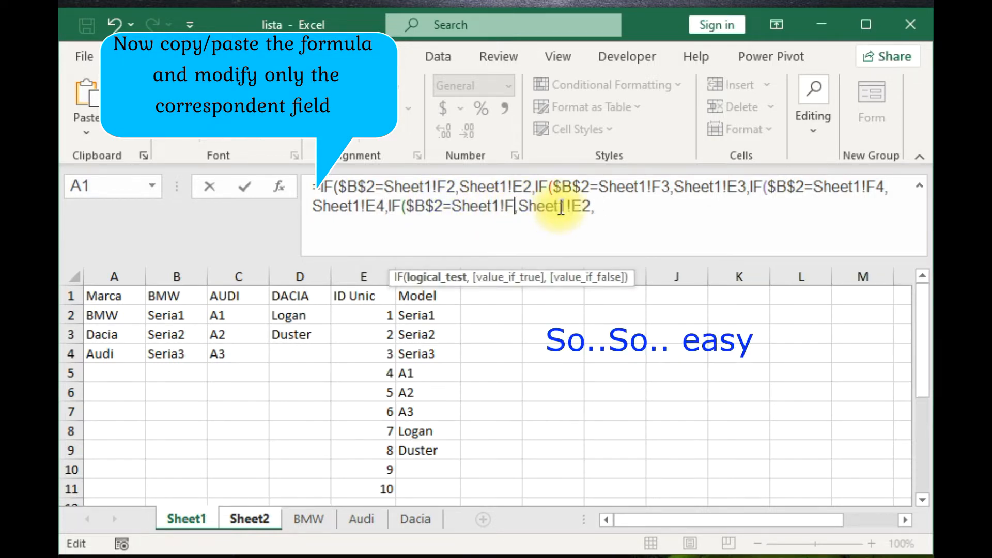
text(5)
click(599, 207)
key(BackSpace)
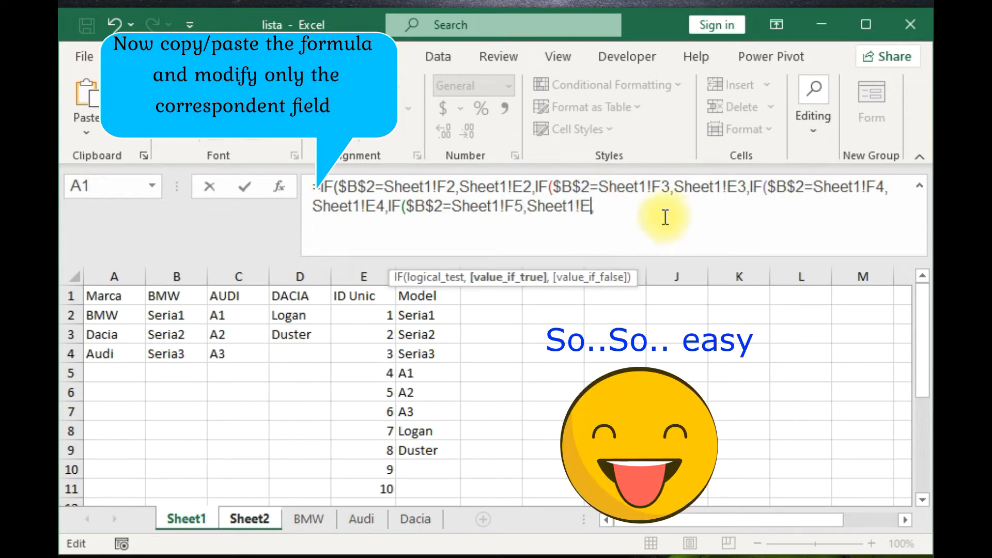
text(5,)
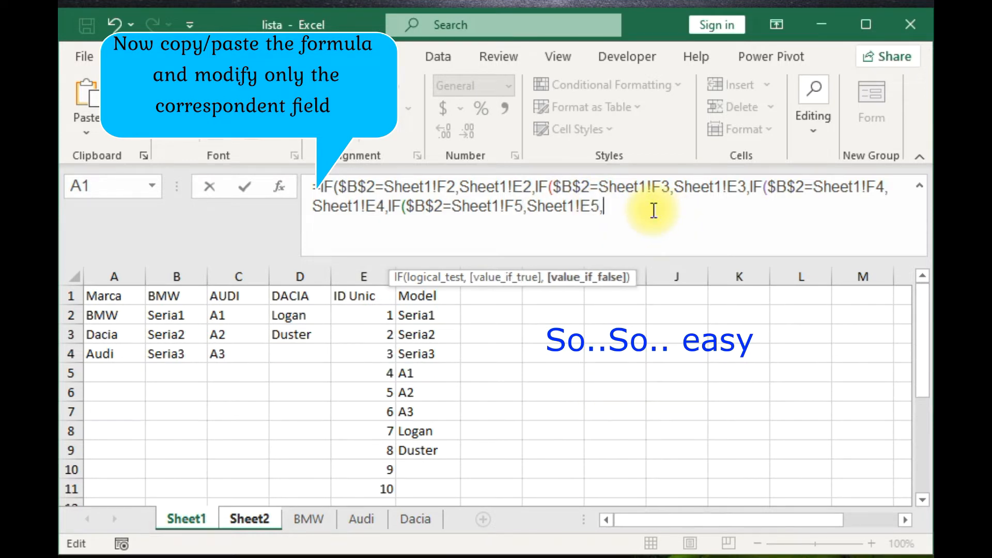
Append a fifth IF clause that compares $B$2 with Sheet1!F6 and returns Sheet1!E6.
text(IF($B$2=Sheet1!F2,Sheet1!E2,)
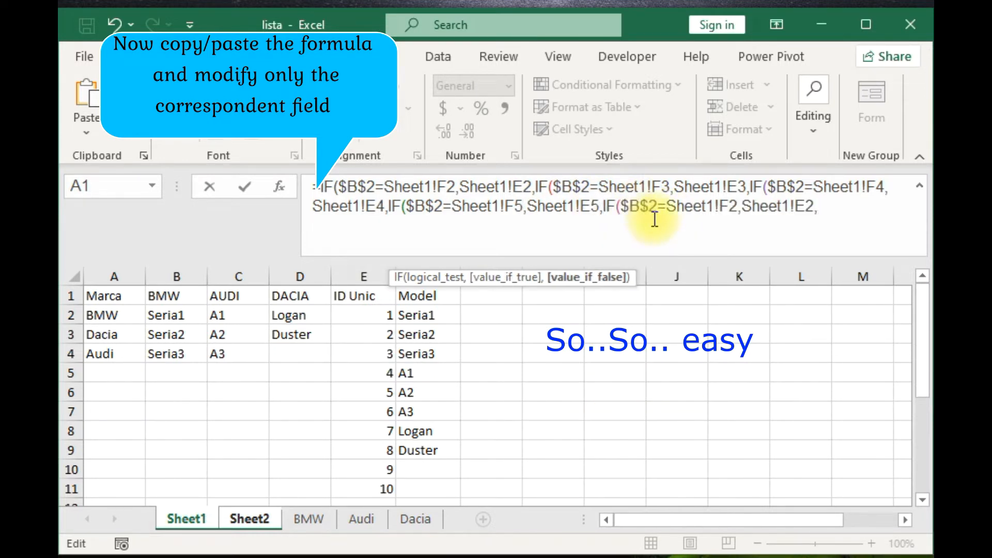
click(739, 209)
key(BackSpace)
text(6)
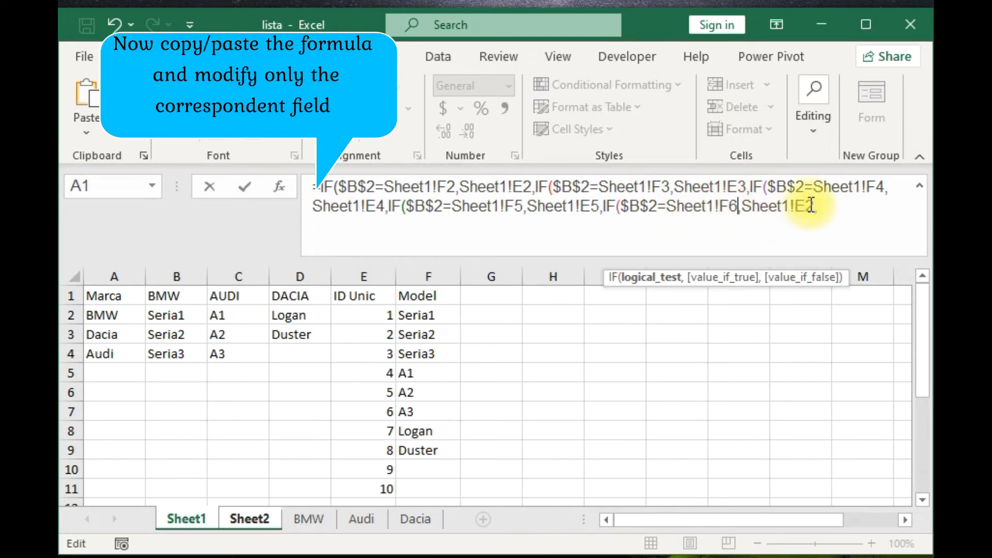
click(839, 209)
text(6,)
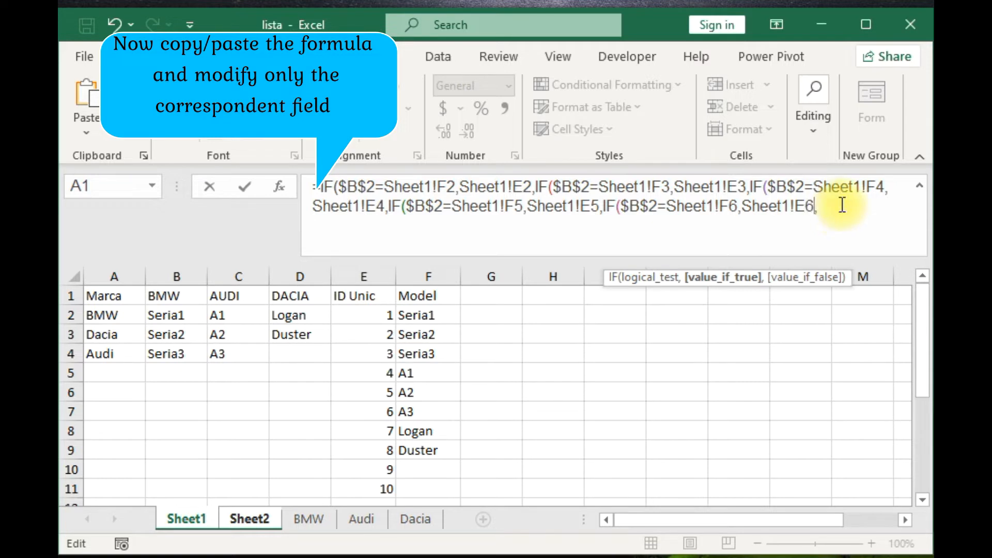
Append a sixth IF clause that compares $B$2 with Sheet1!F7 and returns Sheet1!E7.
text(IF($B$2=Sheet1!F2,Sheet1!E2,)
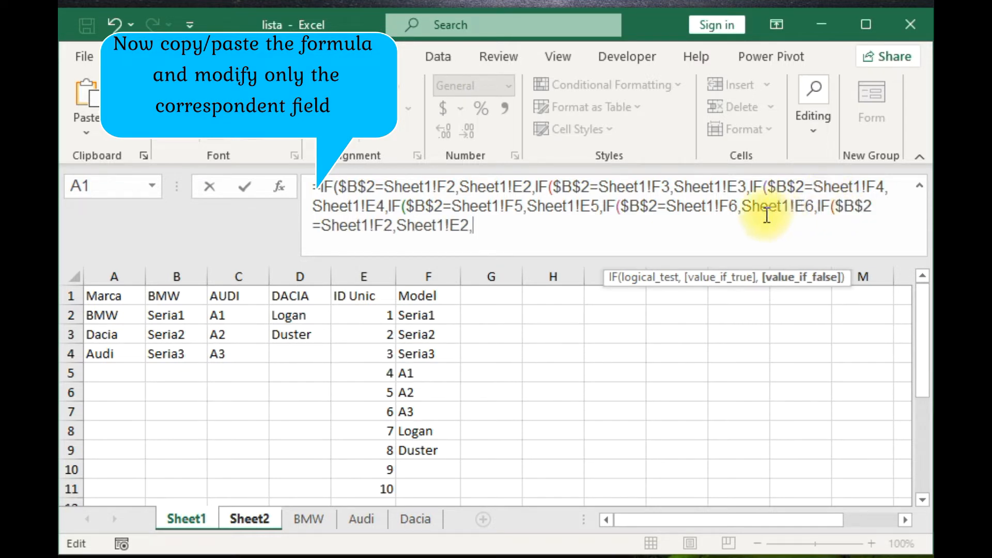
click(388, 225)
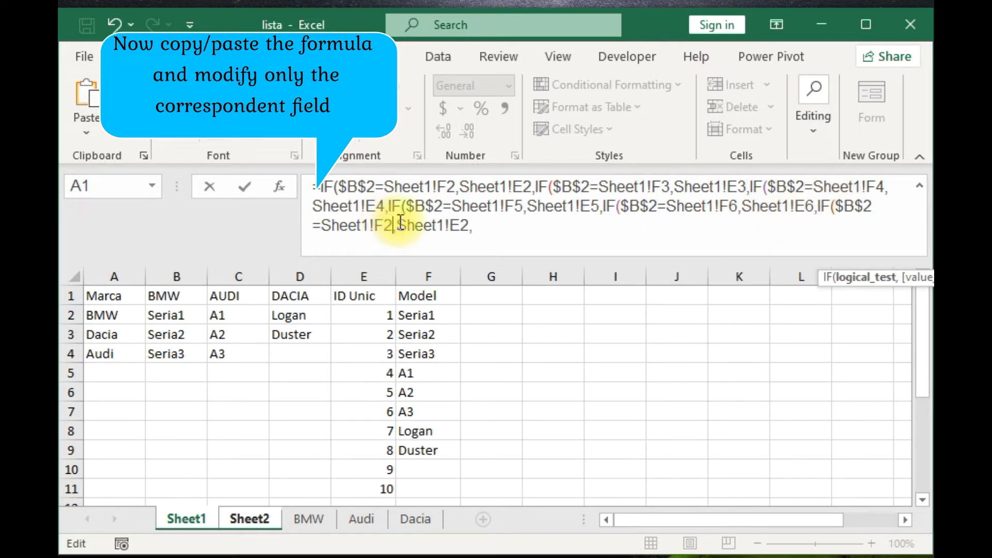
key(BackSpace)
text(7)
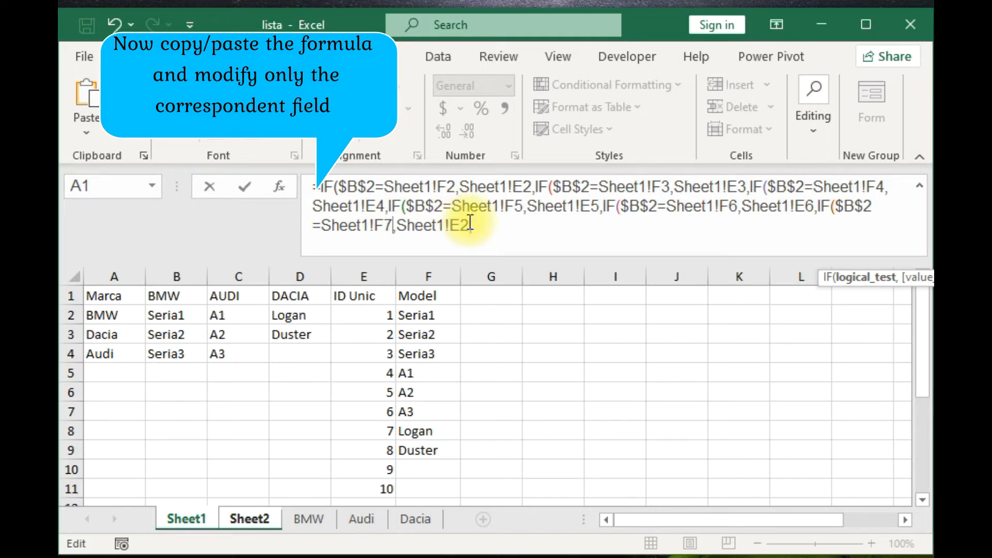
click(470, 224)
key(BackSpace)
text(7,)
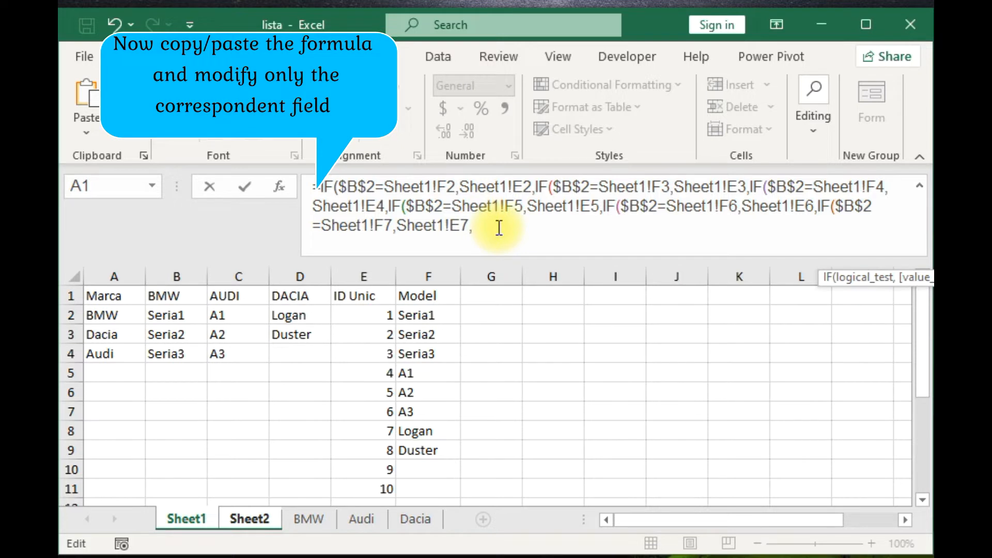
Append a seventh IF clause that compares $B$2 with Sheet1!F8 and returns Sheet1!E8.
text(IF($B$2=Sheet1!F2,Sheet1!E2,)
click(607, 225)
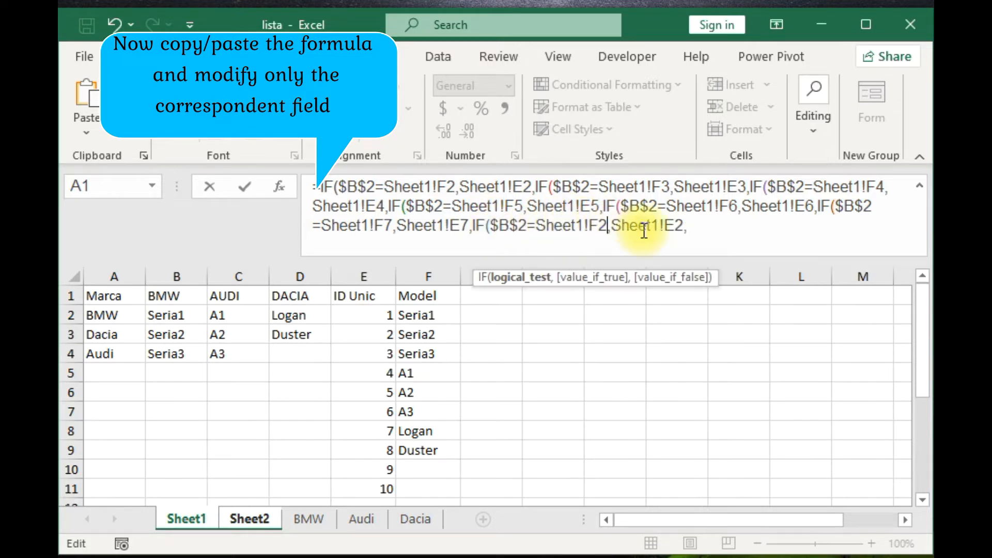
key(BackSpace)
text(8)
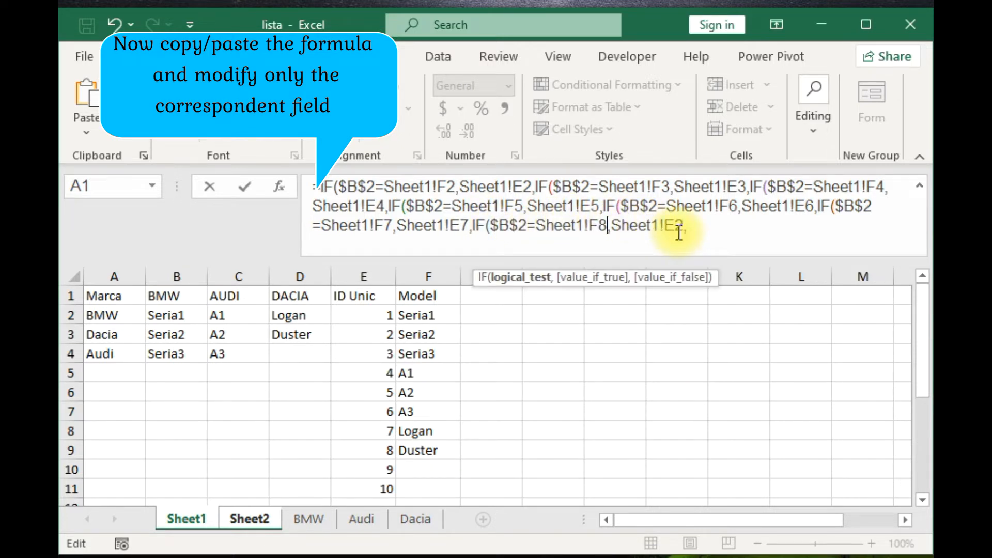
click(683, 229)
key(BackSpace)
text(8)
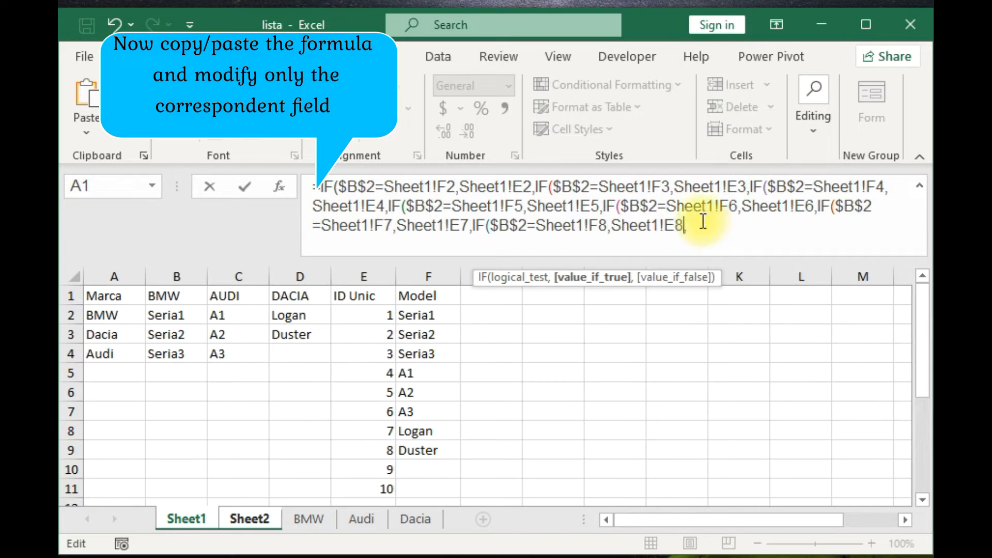
click(703, 222)
text(IF($B$2=Sheet1!F2,Sheet1!E2,)
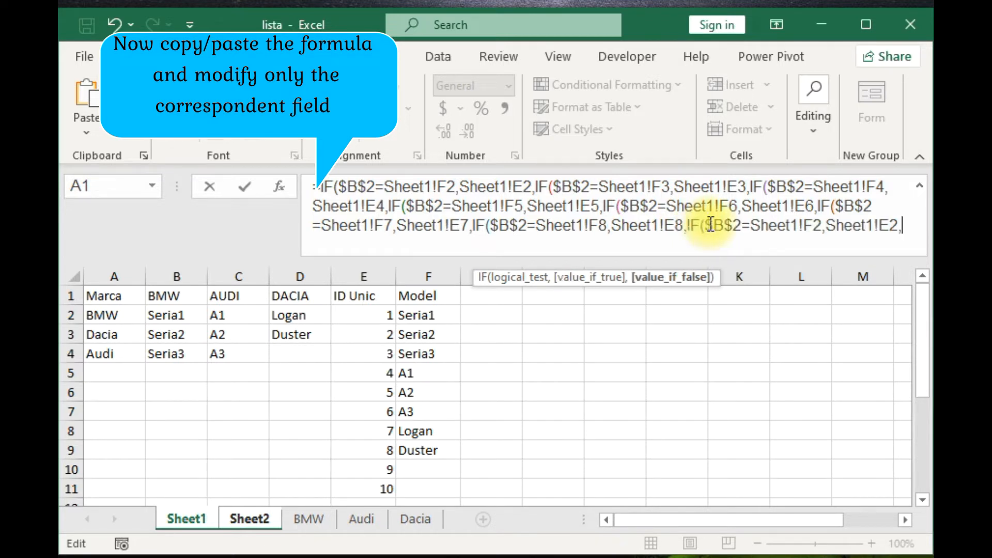
click(816, 227)
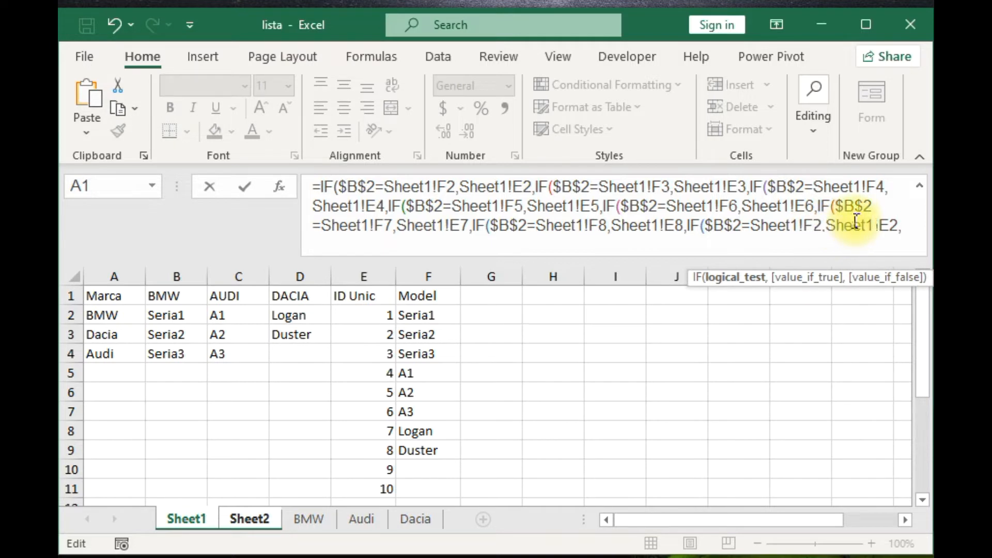
key(BackSpace)
text(9)
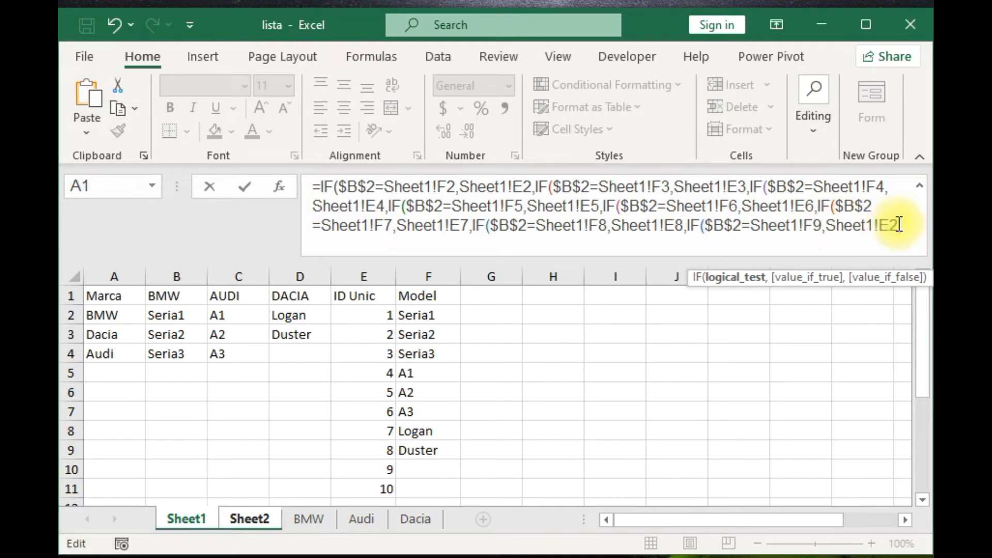
drag(688, 226, 930, 245)
key(BackSpace)
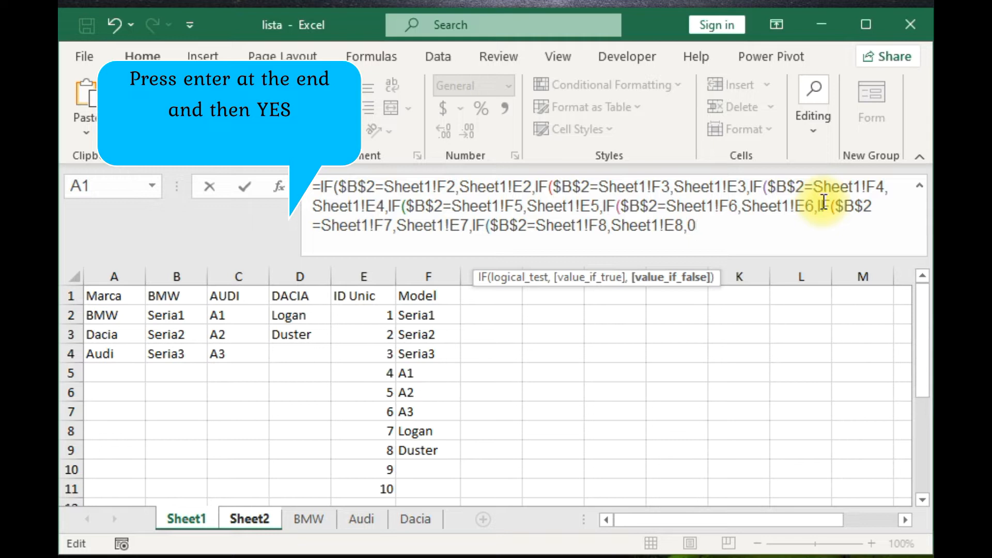
Finish the nested IF with 0 as the last value_if_false, enter it in K2 and accept the proposed parenthesis correction.
text(0))
key(Return)
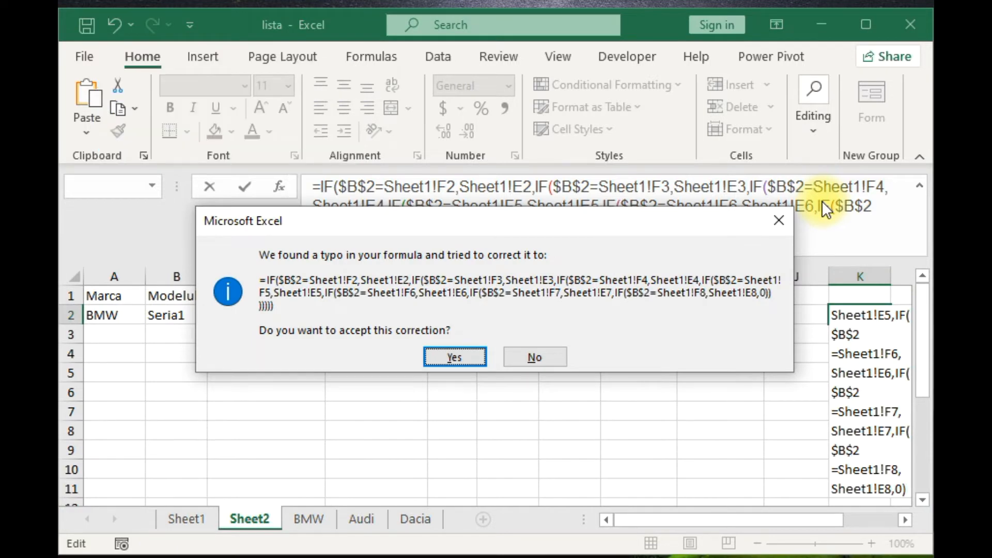
key(Return)
Review the completed nested IF formula in K2 and its $B$2 references.
click(861, 310)
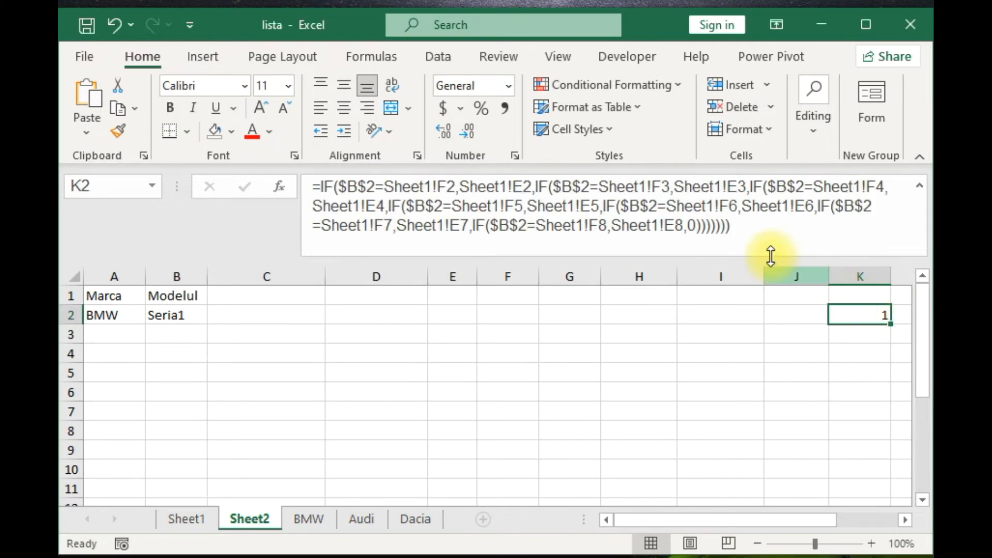
click(769, 253)
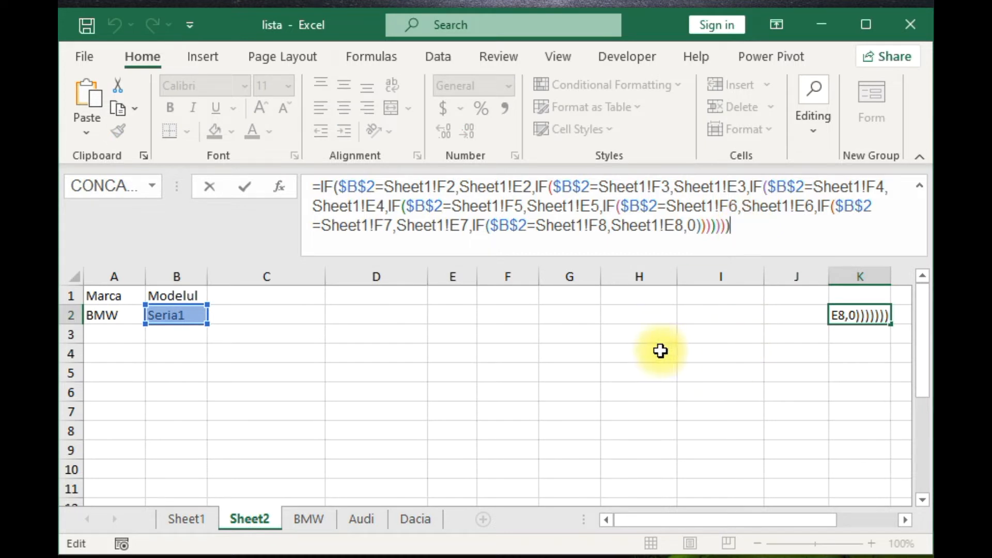
click(266, 373)
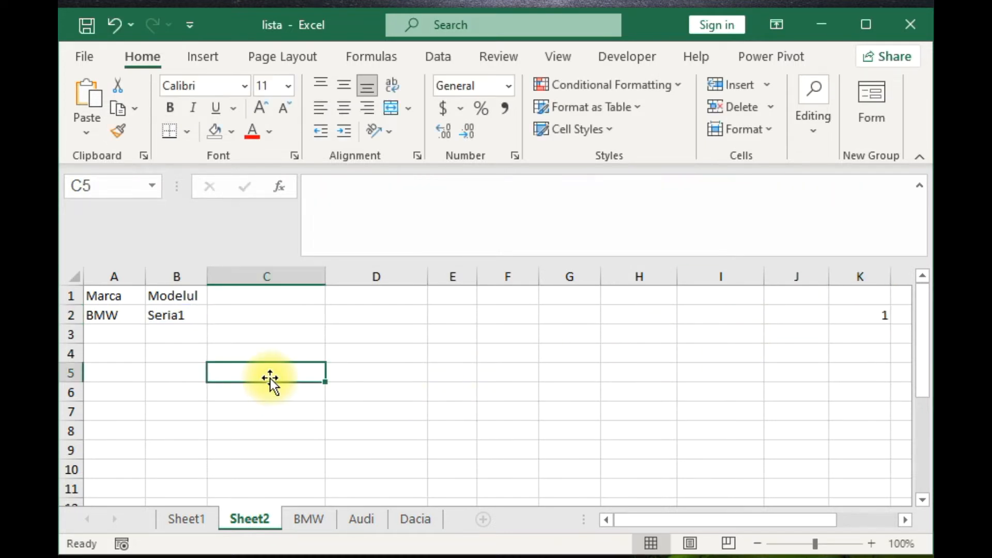
Choose Seria2 from the Modelul drop-down list in B2 to test the index formula.
key(Up)
key(Up)
key(Up)
key(Left)
click(216, 314)
click(197, 339)
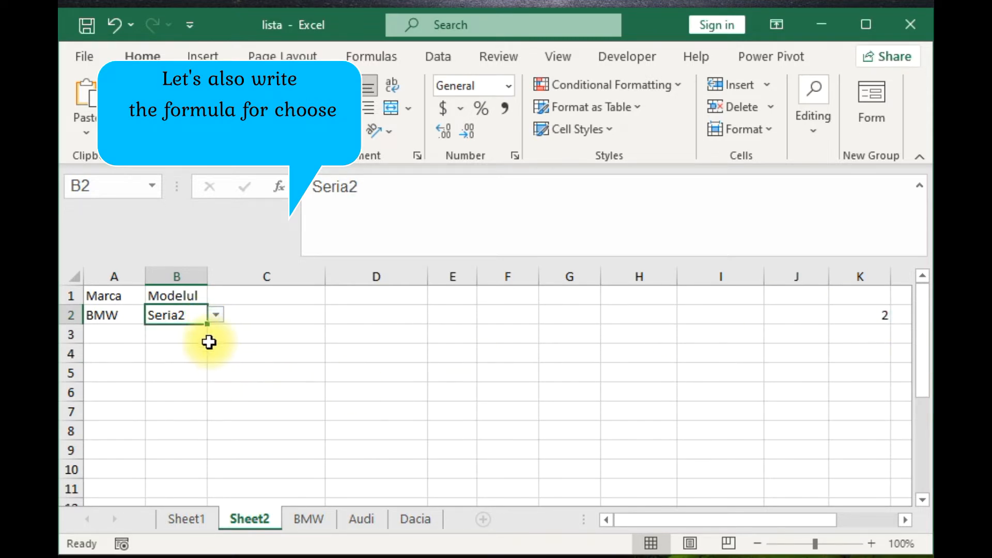
Clear the selected model from the Modelul cell B2.
click(178, 333)
click(177, 313)
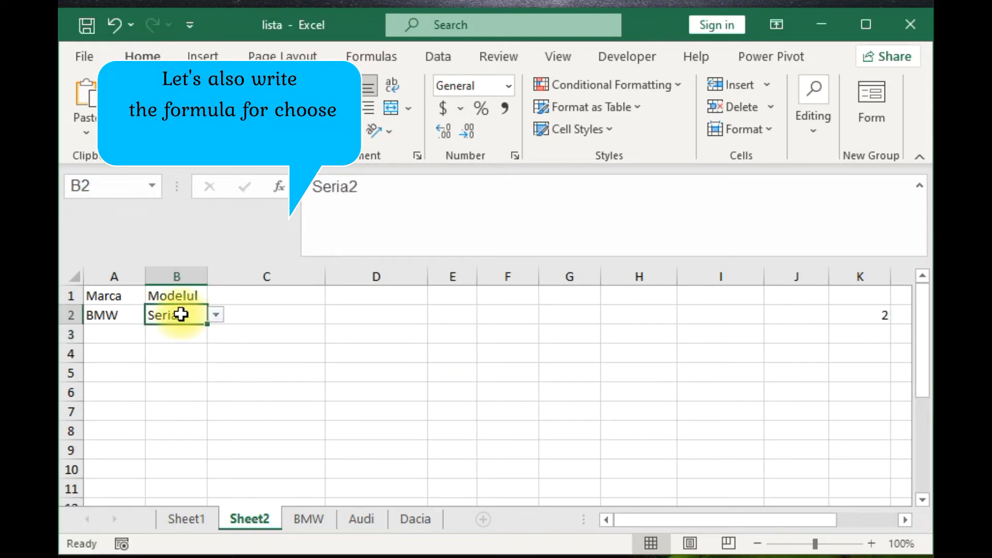
key(Delete)
Begin a CHOOSE formula in C2 with the absolute reference $K$2 as its index number.
double_click(250, 319)
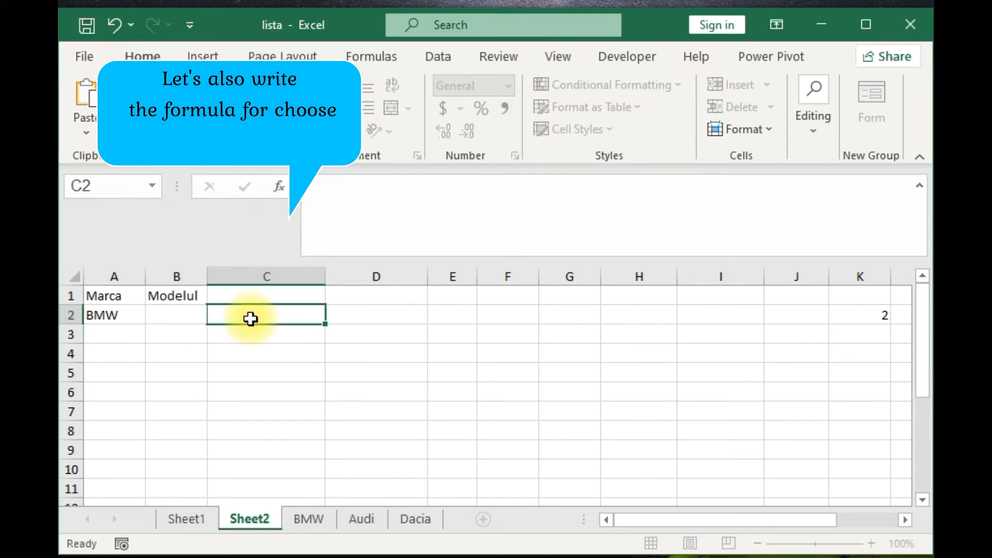
key(Escape)
text(=ch)
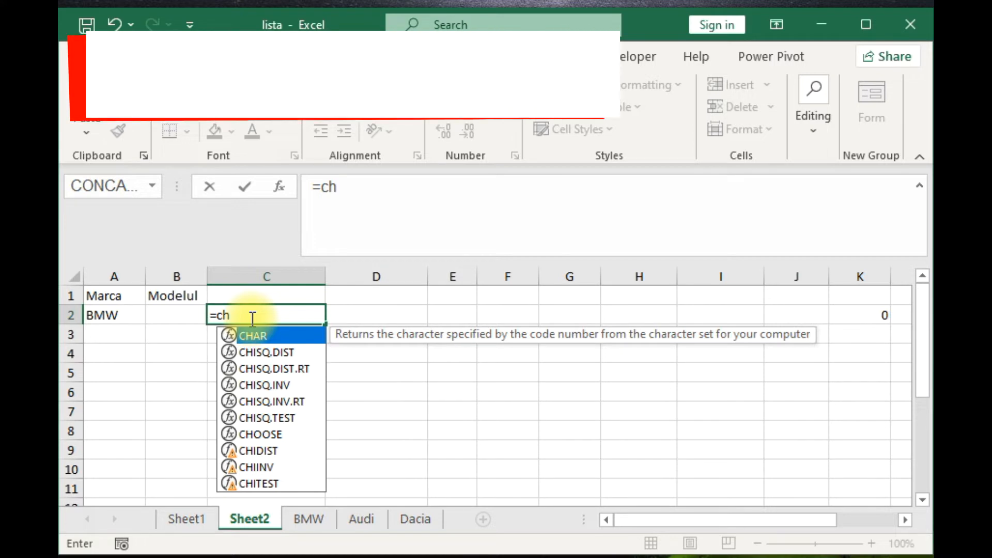
text(o)
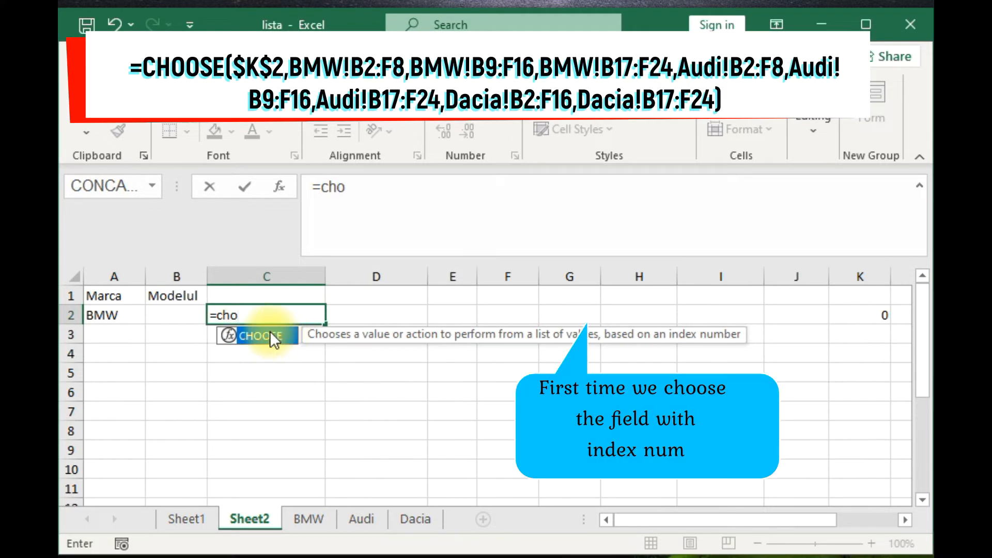
double_click(271, 333)
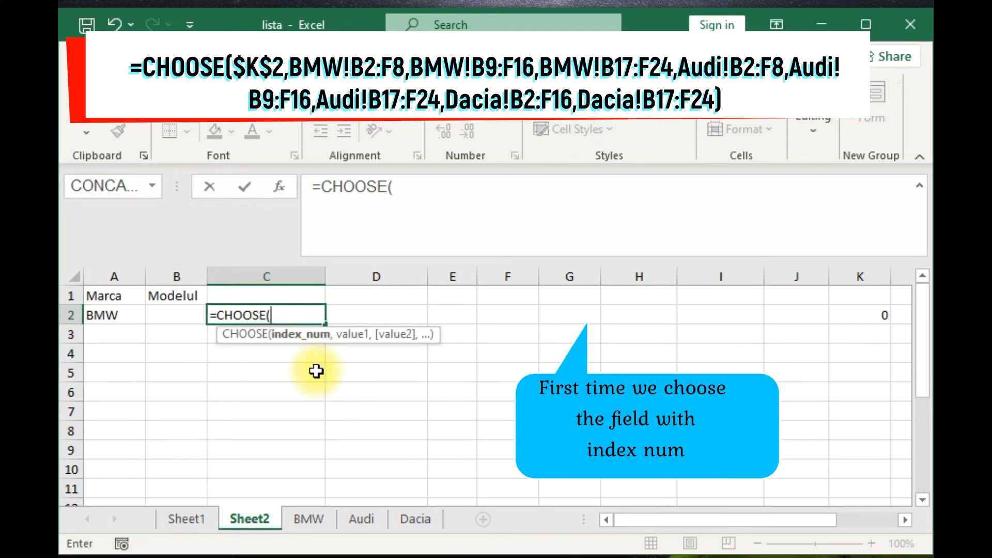
click(861, 314)
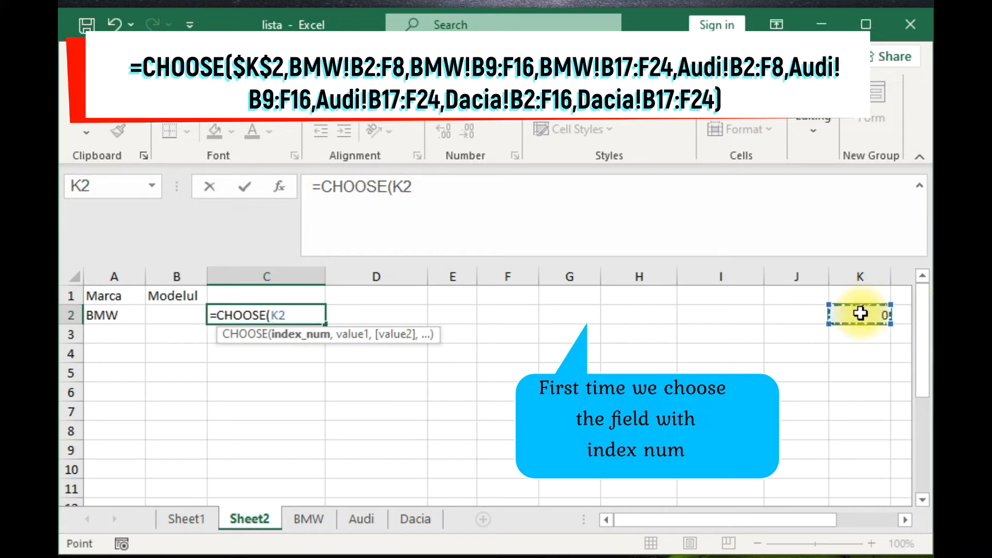
key(F4)
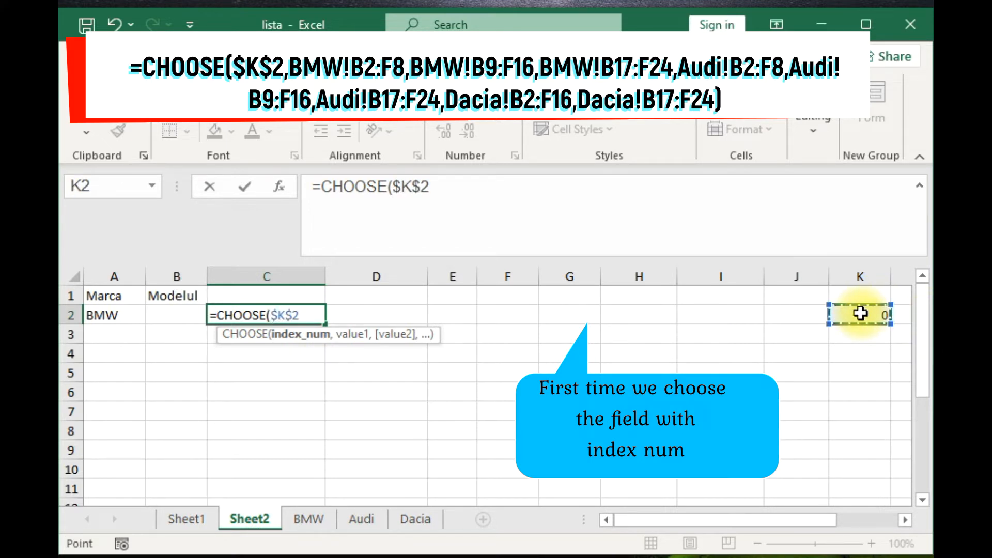
Add the BMW sheet ranges B2:F8, B9:F16 and B17:F24 as the first three values of the CHOOSE formula.
text(,)
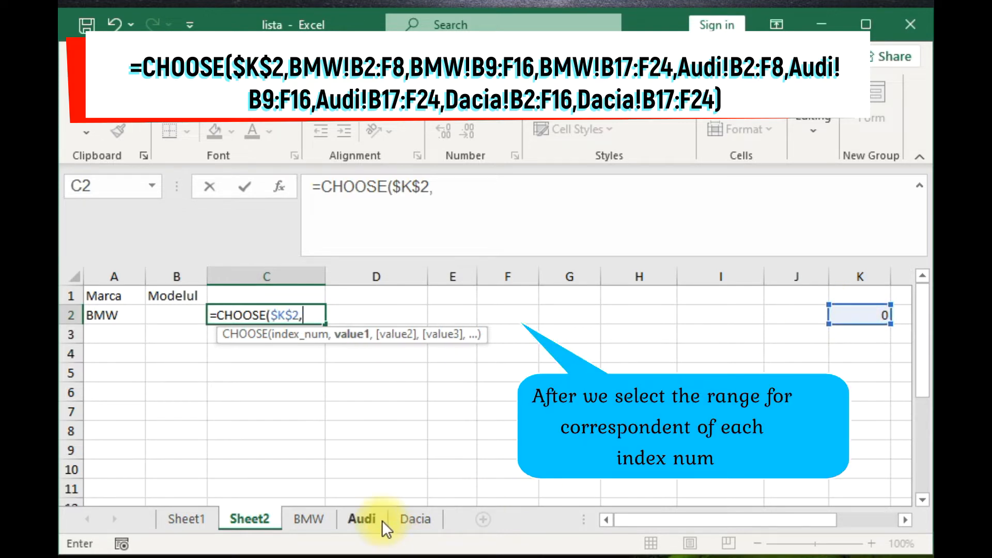
click(308, 519)
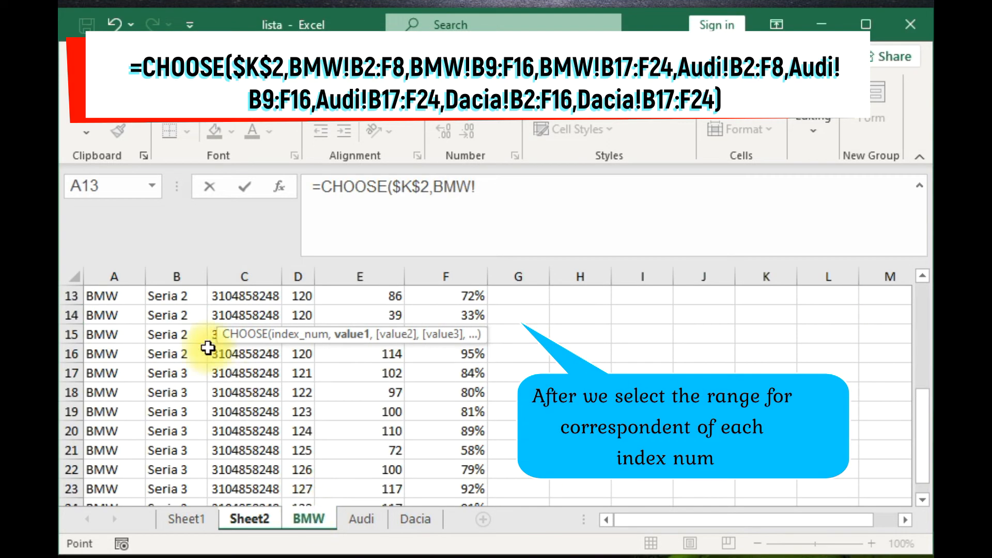
scroll(201, 338, up, 4)
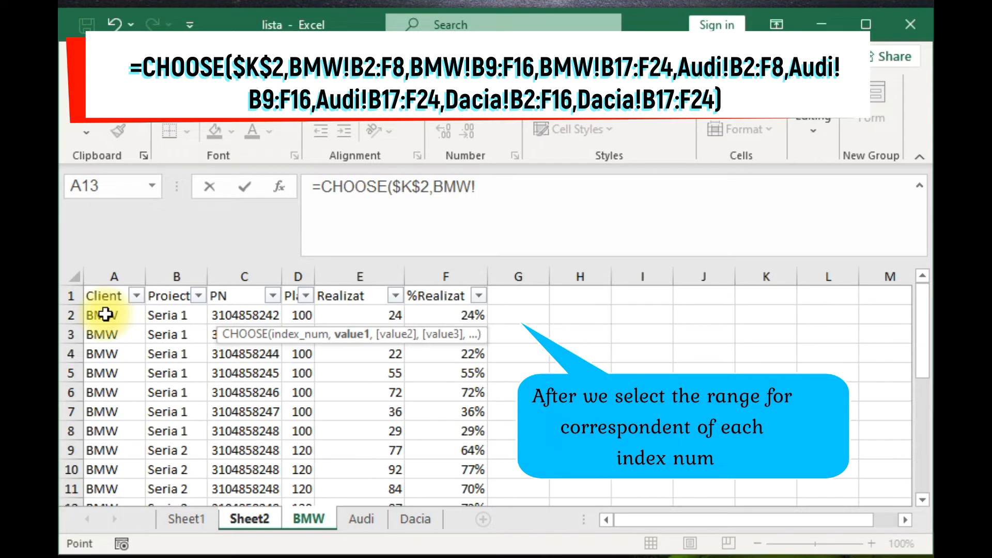
drag(106, 313, 330, 358)
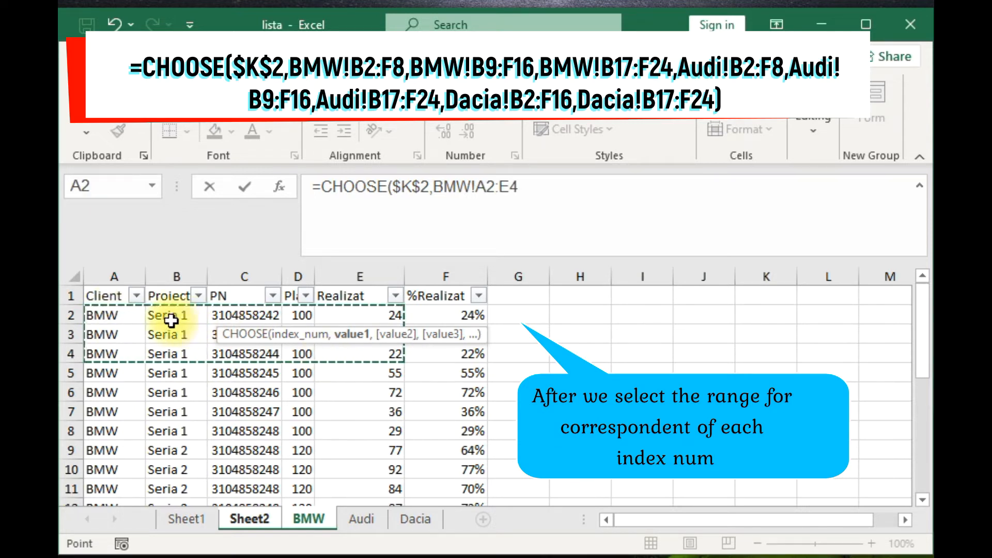
drag(178, 321, 430, 431)
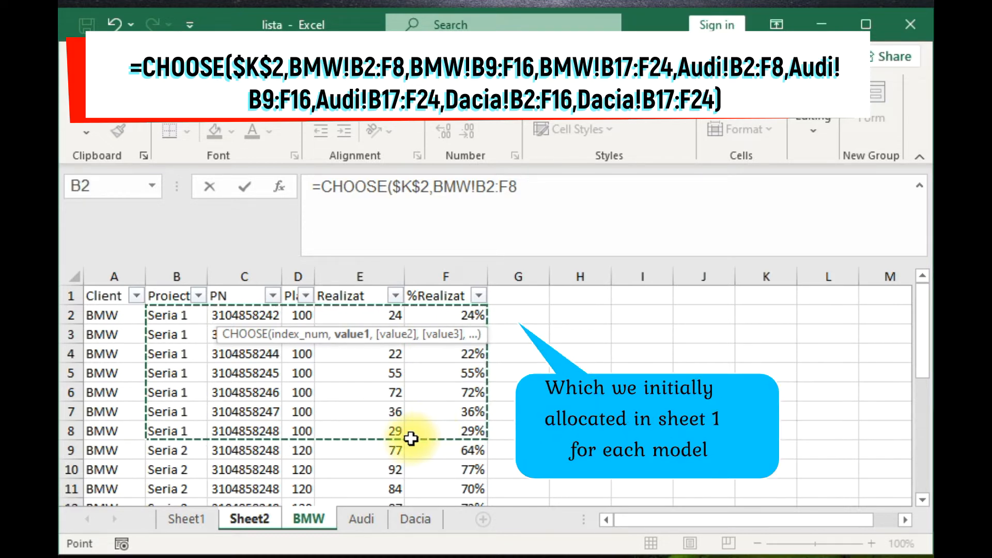
text(,)
drag(176, 452, 455, 387)
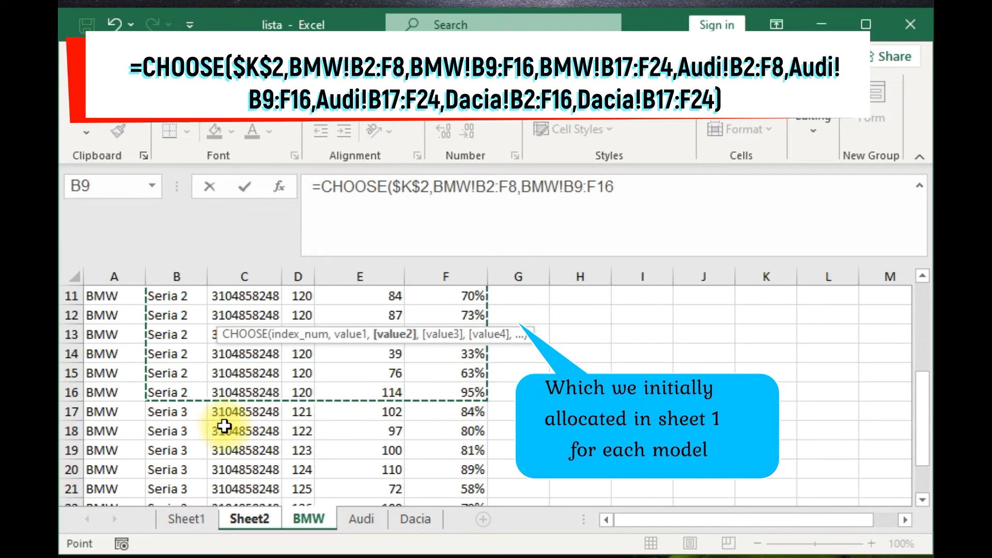
text(,)
drag(171, 413, 476, 460)
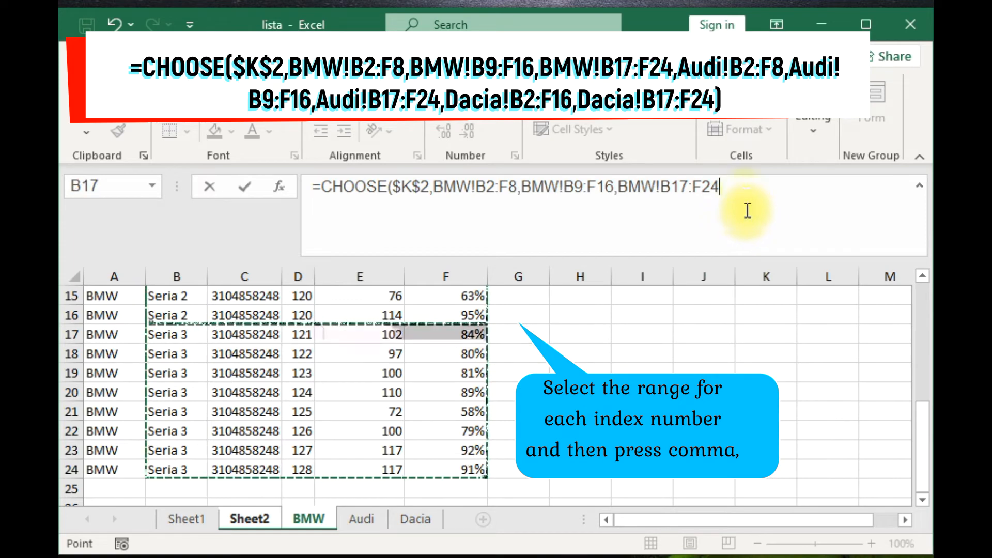
Complete the CHOOSE formula in C2 with Audi!B2:F8, Audi!B9:F16, Audi!B17:F24, Dacia!B2:F16 and Dacia!B17:F24.
text(,)
click(365, 519)
scroll(354, 429, up, 5)
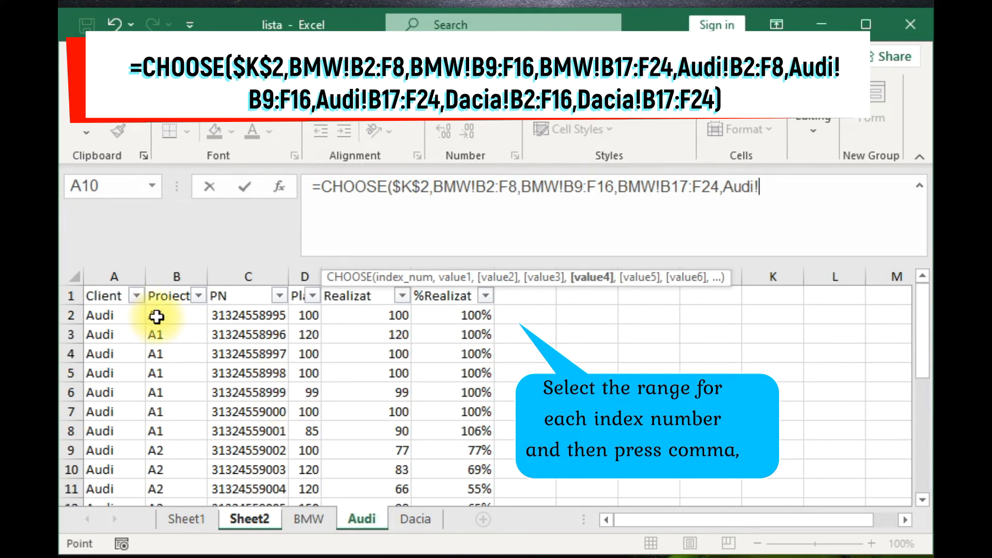
drag(155, 315, 445, 368)
drag(460, 448, 473, 432)
text(,)
drag(195, 449, 180, 527)
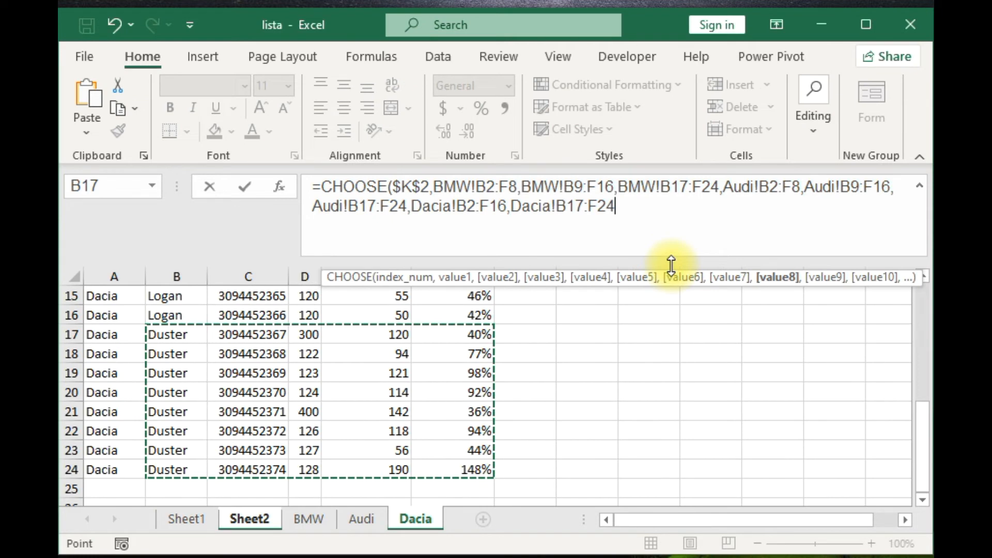
text())
key(Return)
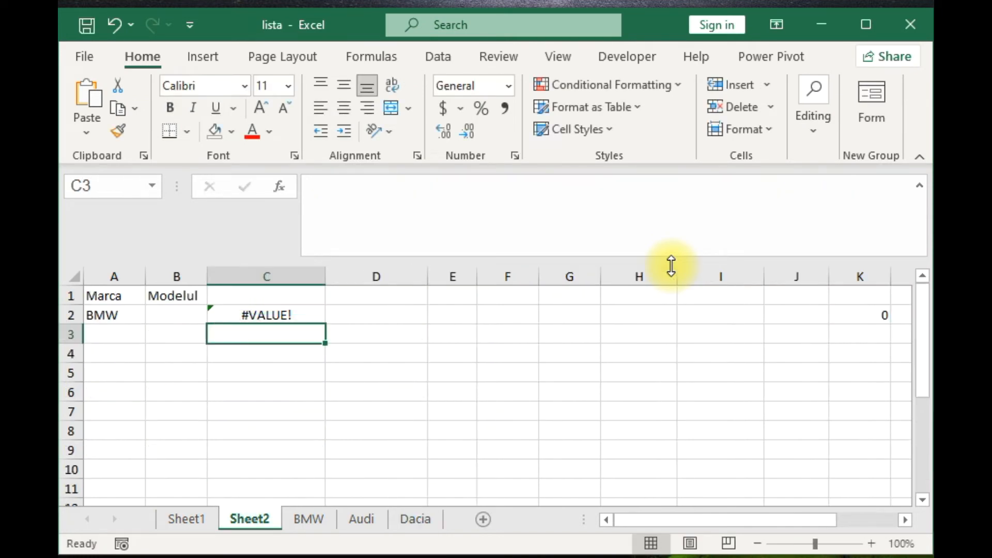
Test the CHOOSE formula by selecting Seria1, Seria2 and Seria3 in turn in the Modelul cell B2.
click(292, 320)
click(206, 312)
click(217, 315)
click(195, 331)
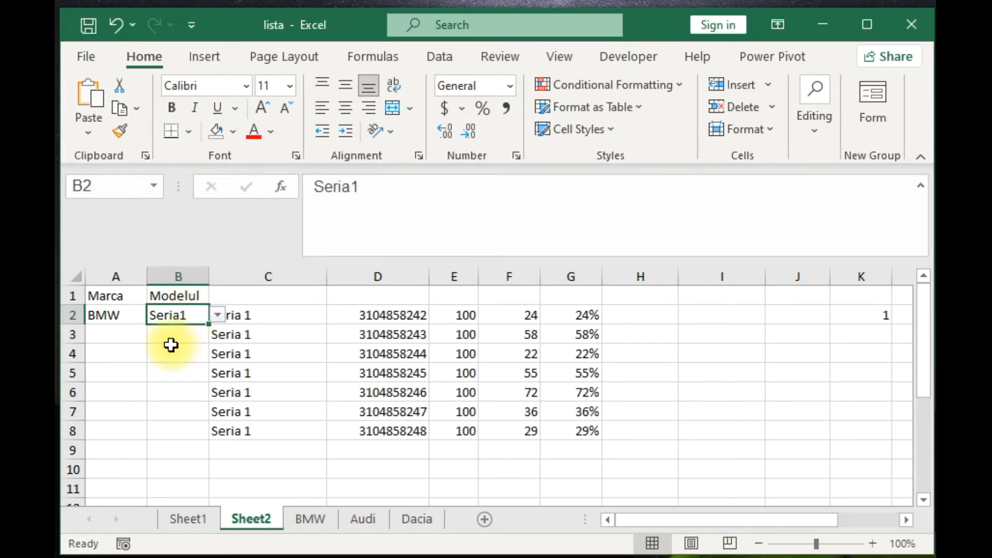
click(171, 345)
click(187, 314)
click(218, 316)
click(197, 344)
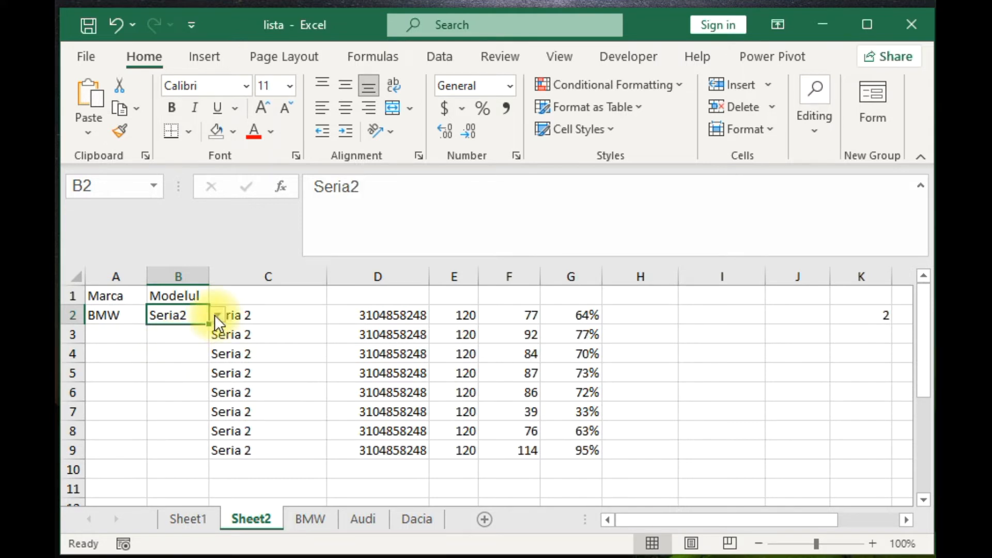
click(216, 314)
click(197, 353)
click(195, 354)
Clear the selected model from the Modelul cell B2.
click(175, 316)
key(BackSpace)
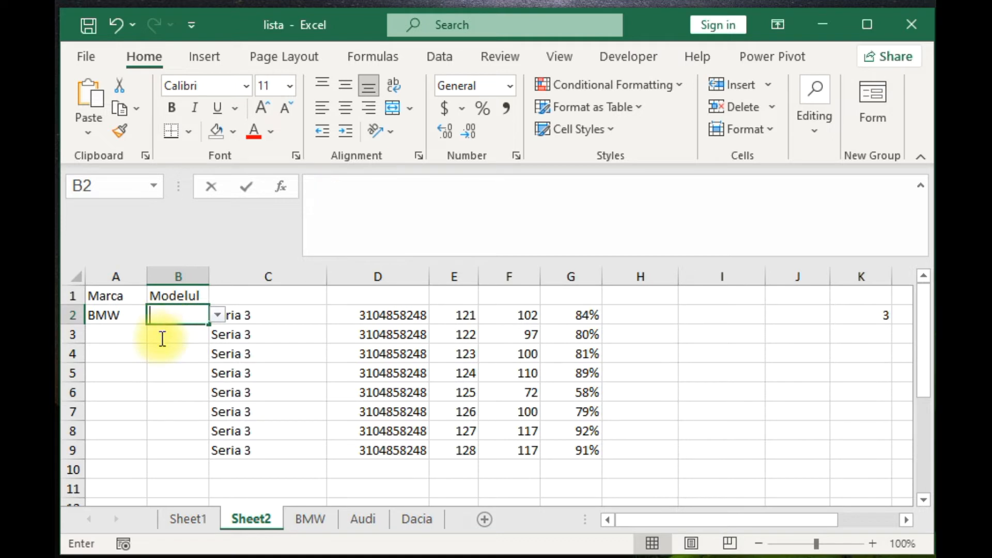
click(162, 347)
Wrap the CHOOSE formula in C2 in IFERROR with "Nimic selectat" as the value if error.
click(243, 314)
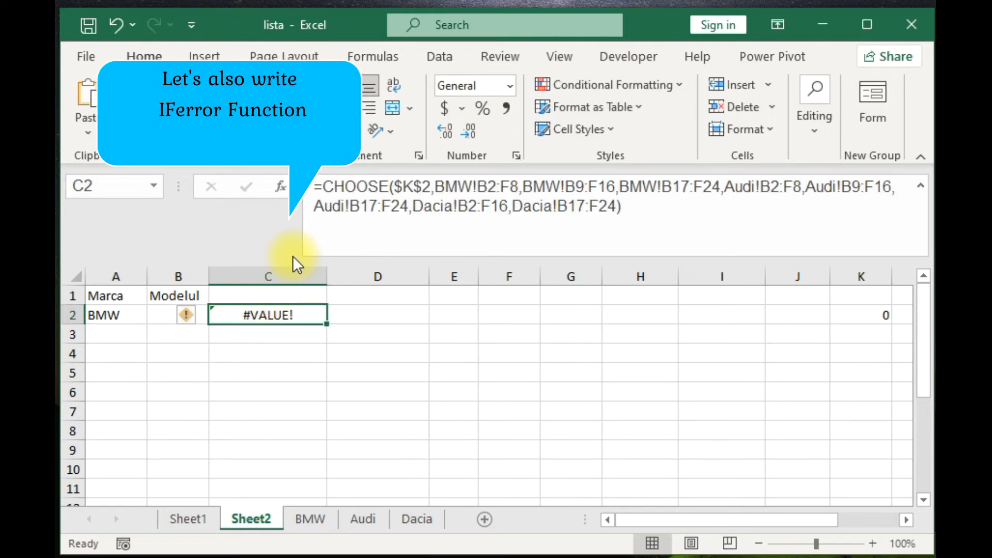
click(321, 187)
text(if)
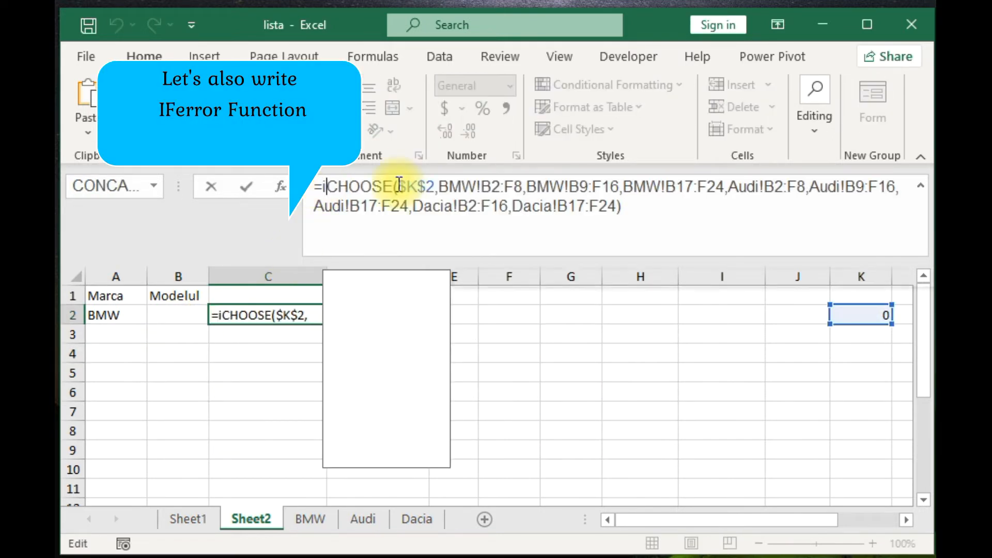
double_click(356, 295)
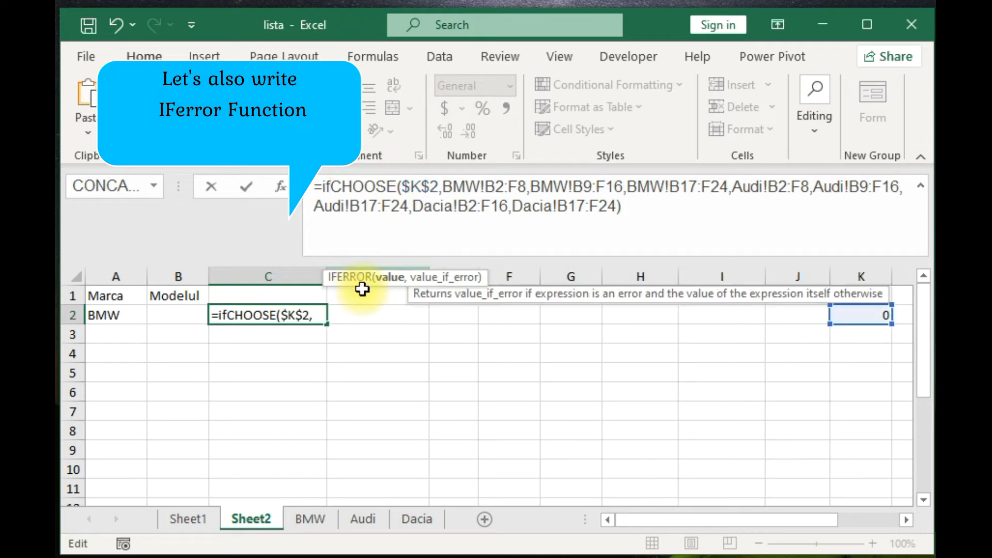
click(711, 219)
text(,"Nimic)
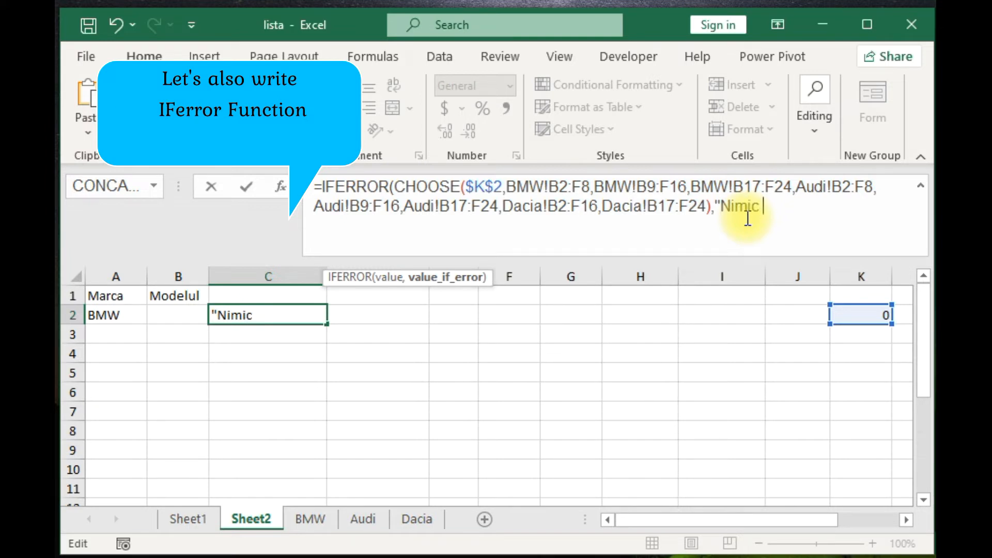
text( select)
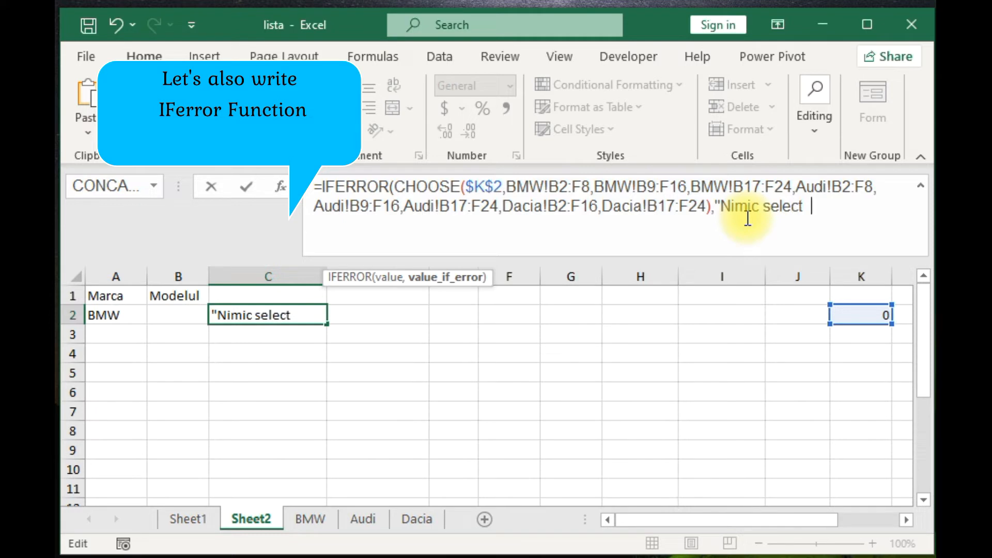
text(at"))
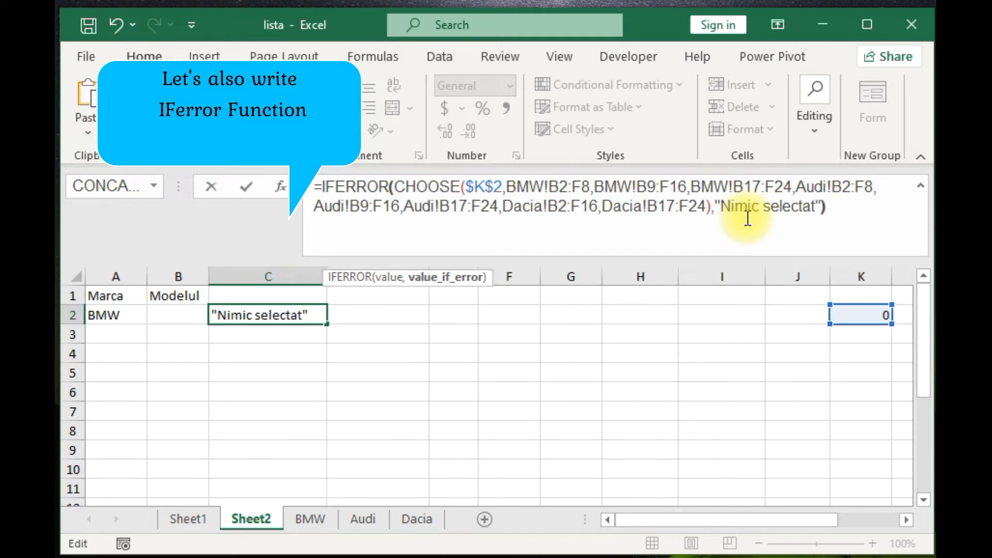
key(Return)
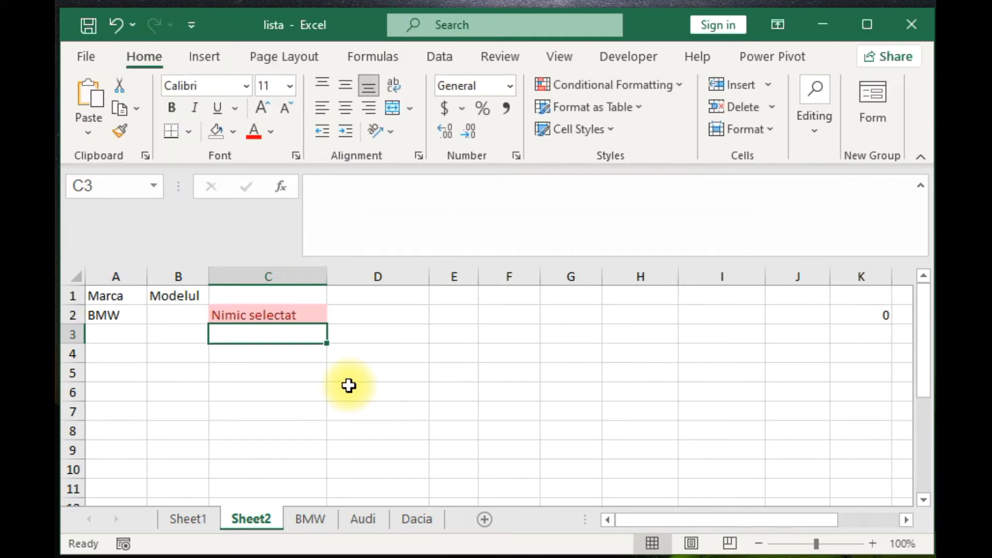
Examine the conditional formatting rule on C2, including its condition and format, and close the rules manager.
click(316, 373)
click(314, 321)
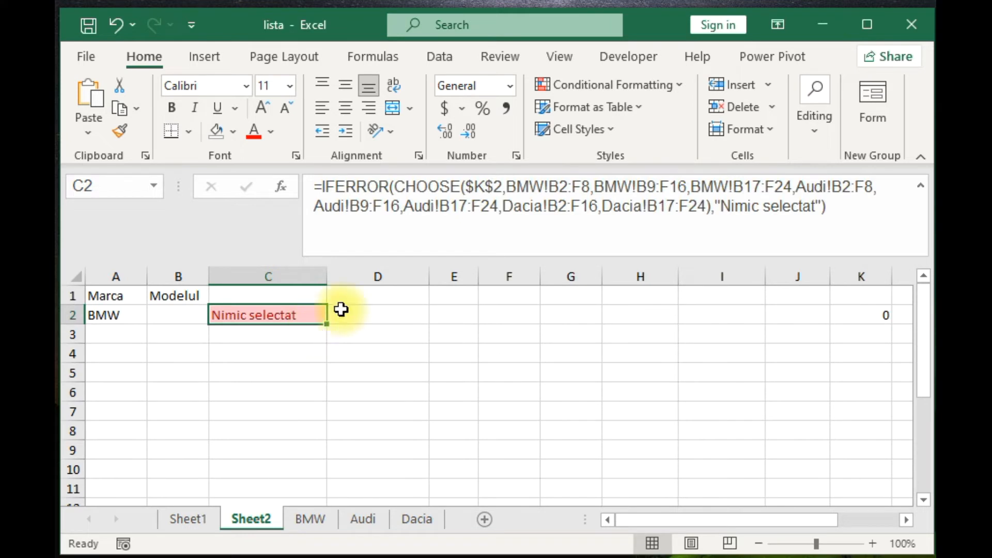
click(563, 89)
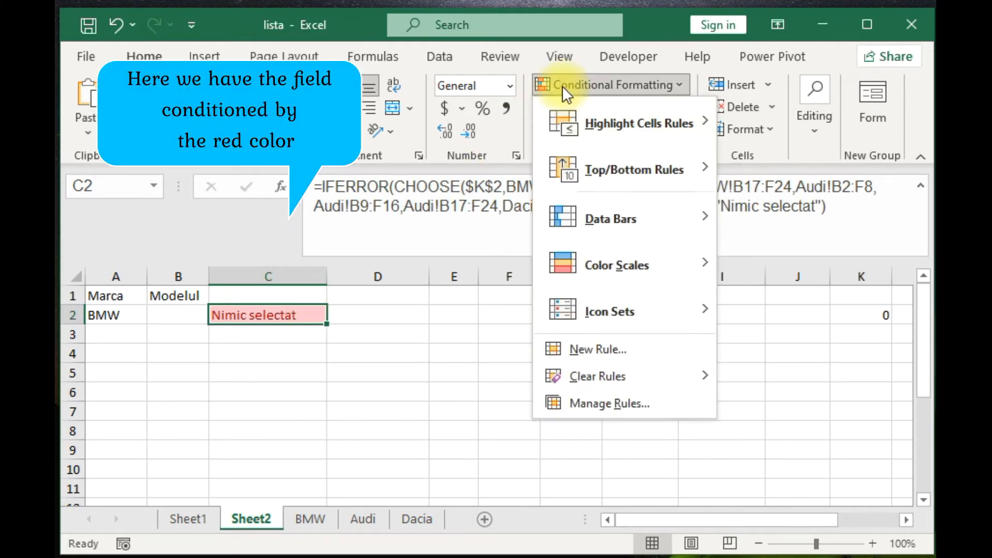
click(654, 406)
click(633, 367)
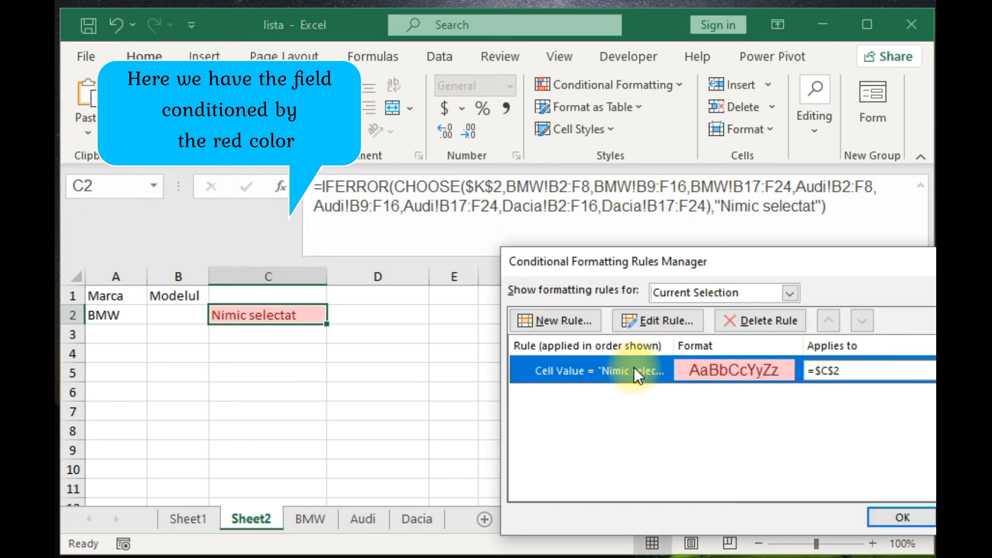
double_click(633, 366)
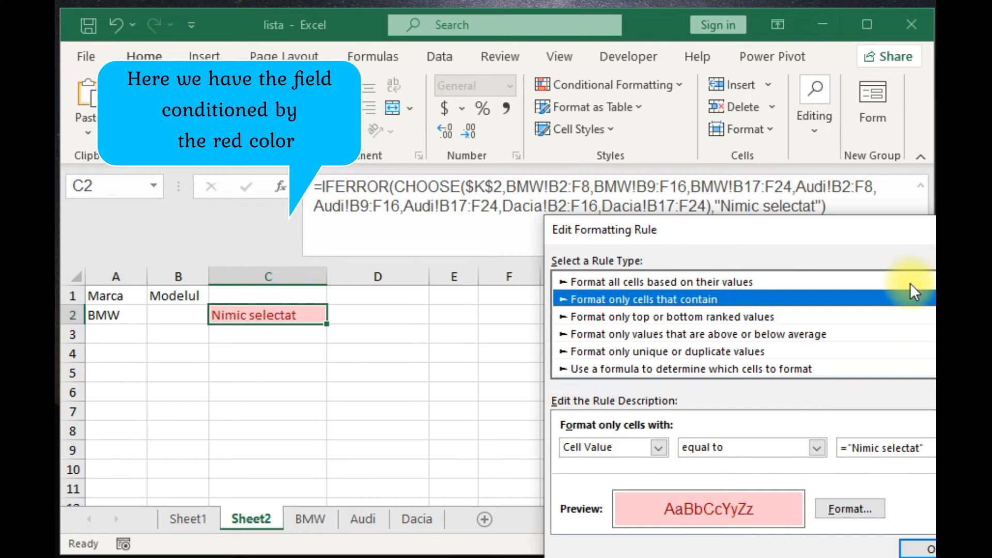
drag(886, 241, 705, 124)
click(770, 446)
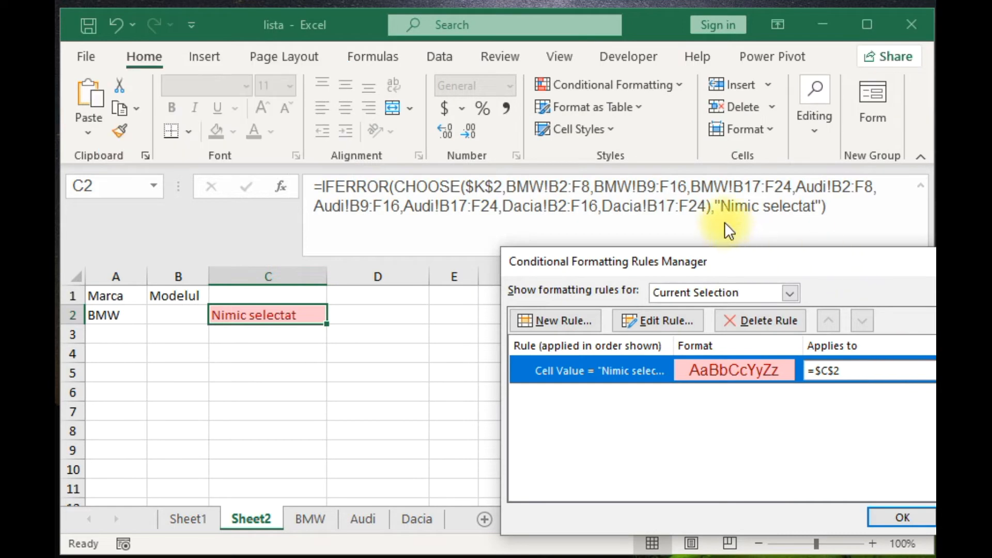
drag(802, 263, 572, 182)
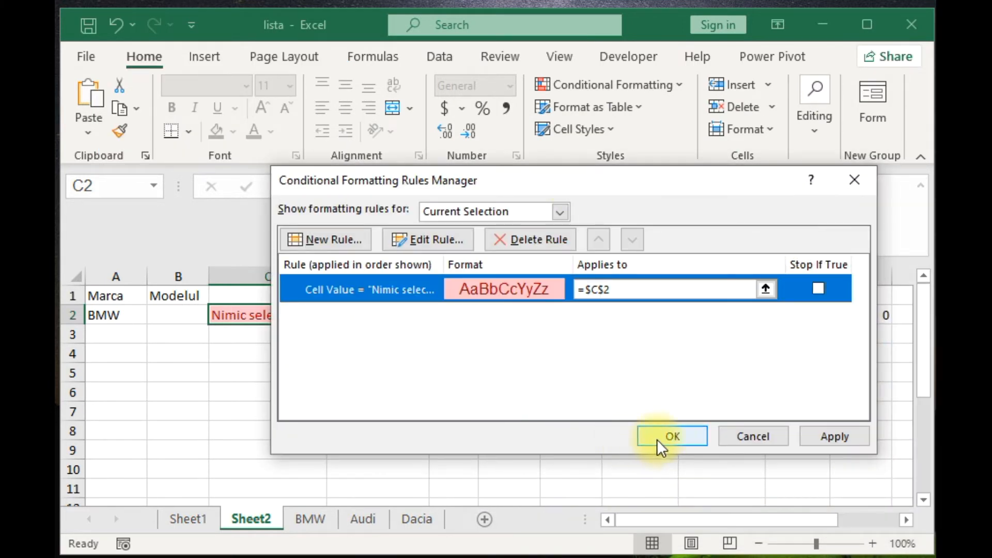
click(671, 436)
click(361, 391)
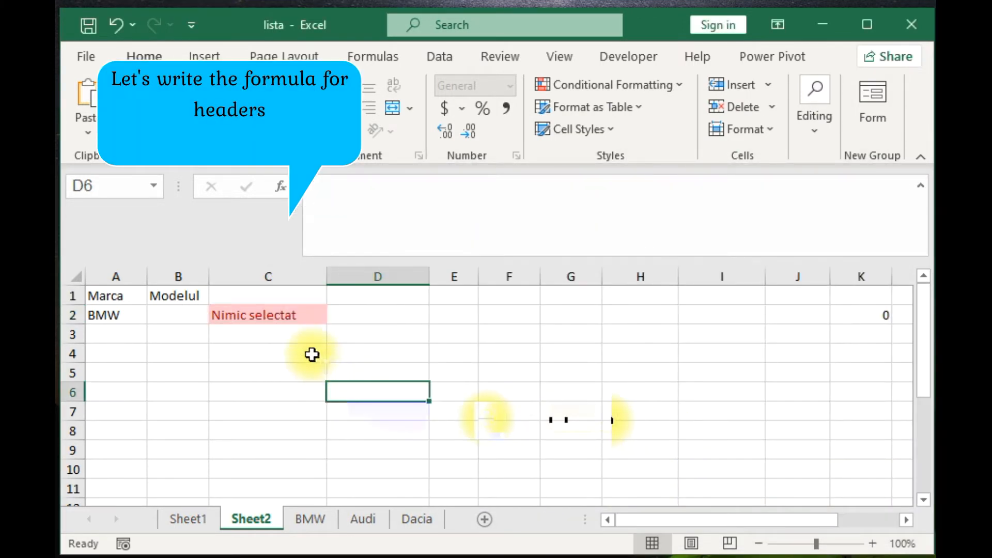
Choose Seria1 from the Modelul drop-down list in B2.
click(214, 331)
click(204, 315)
click(218, 315)
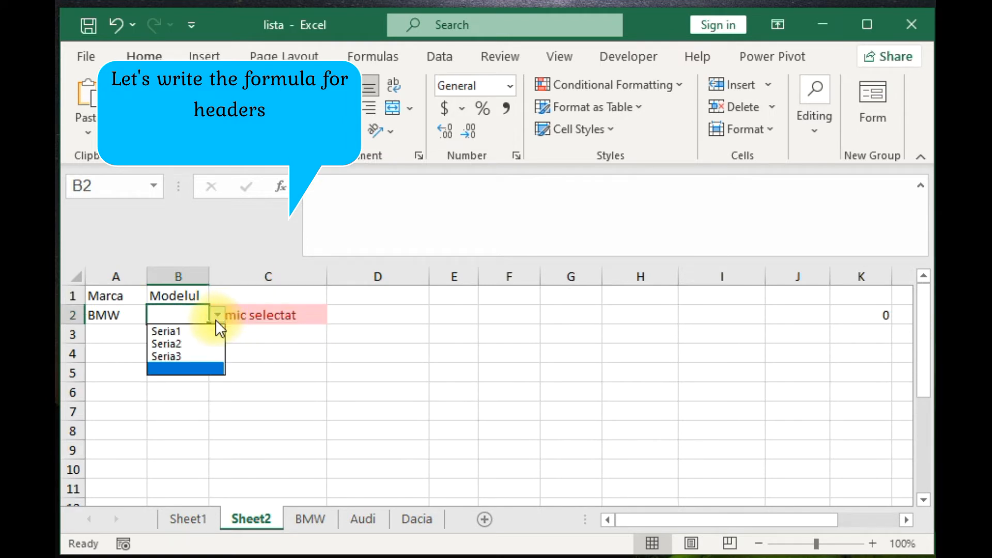
click(213, 331)
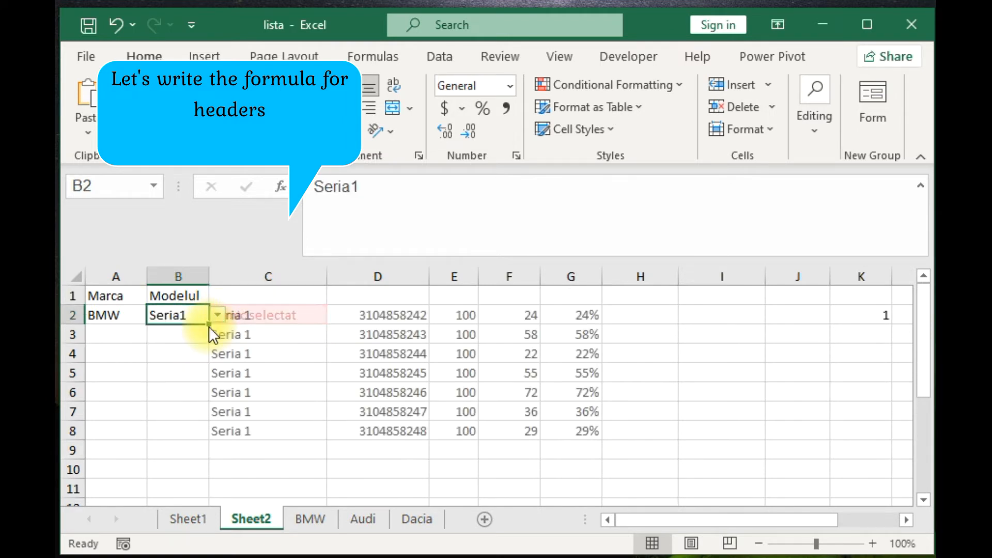
click(175, 353)
Start an IF formula in header cell C1 with the condition ISBLANK($B$2)=TRUE.
click(276, 299)
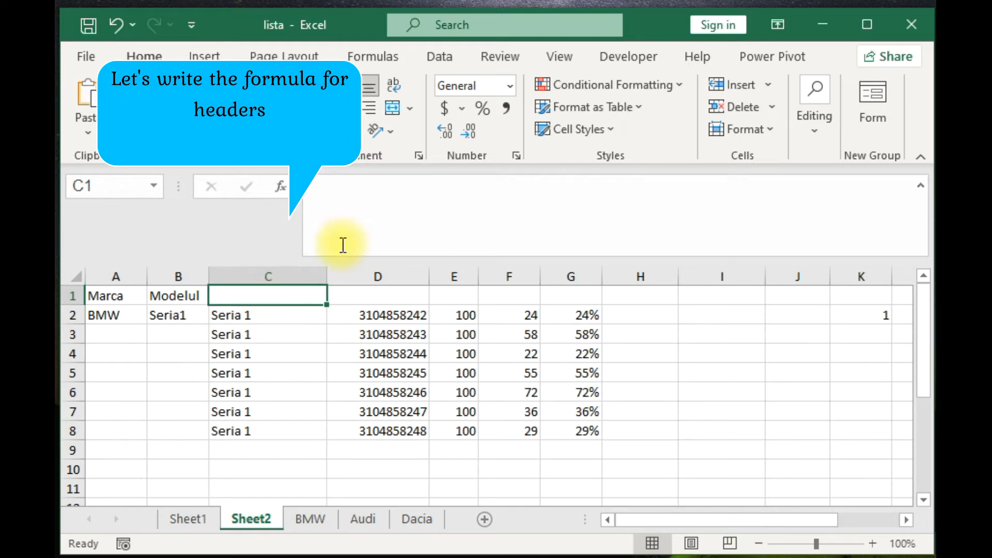
text(=if)
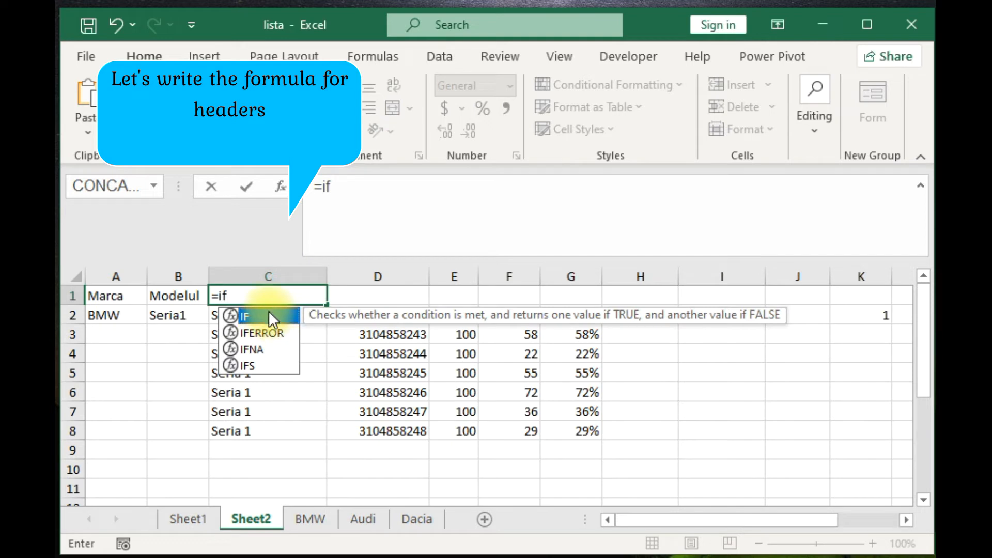
double_click(269, 312)
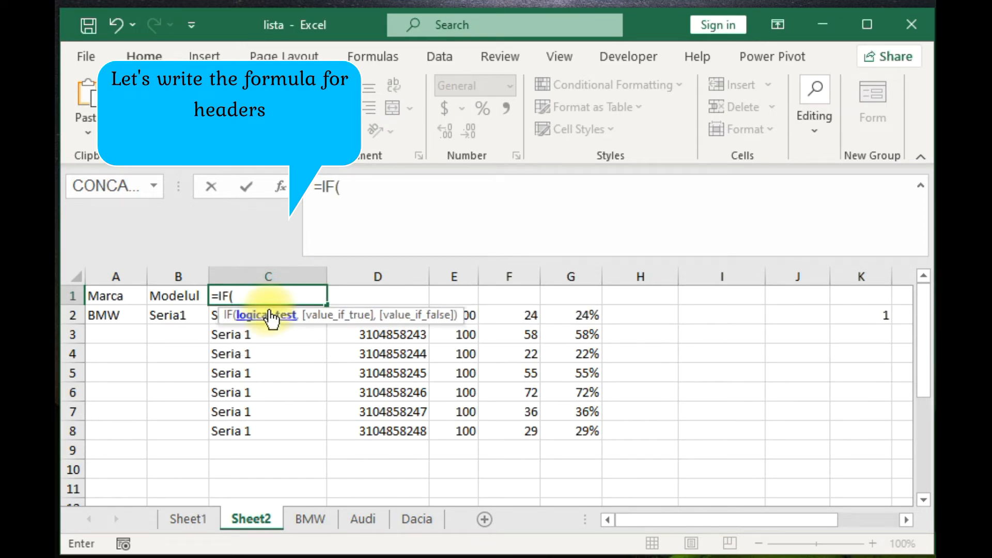
text(is)
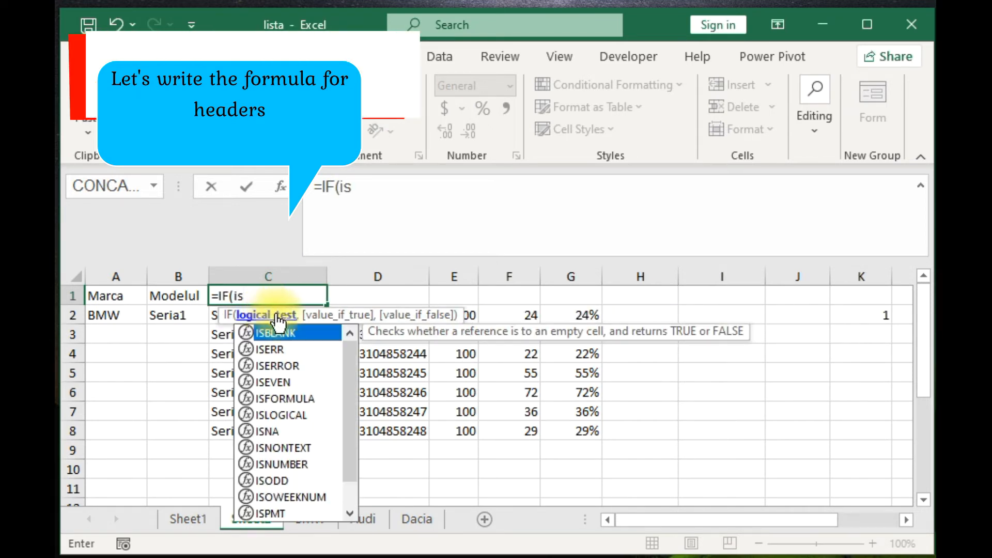
double_click(278, 331)
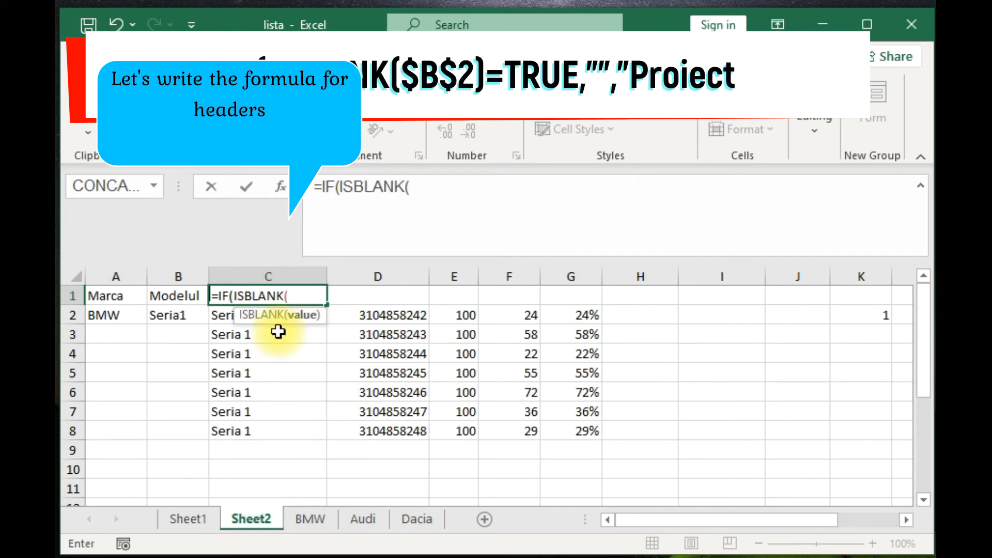
click(175, 315)
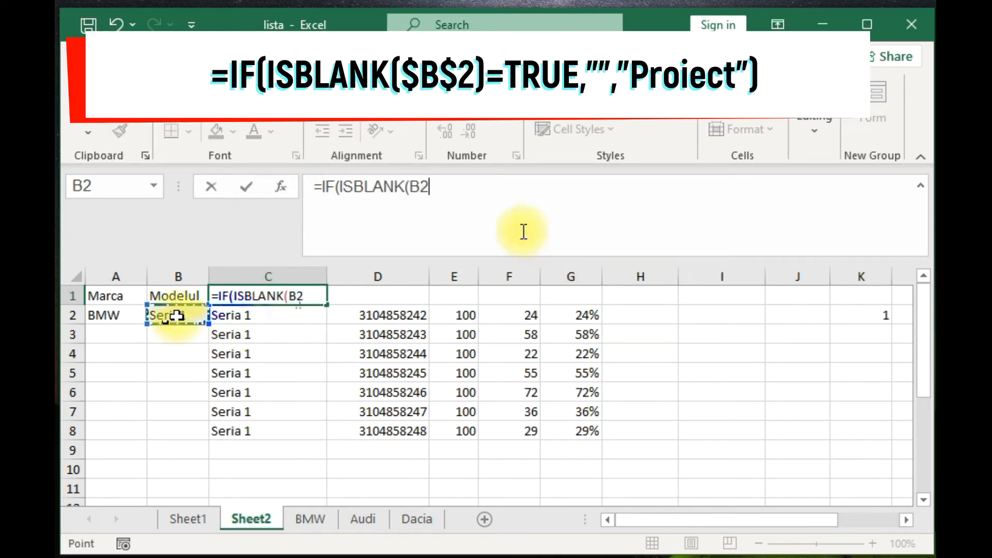
click(472, 198)
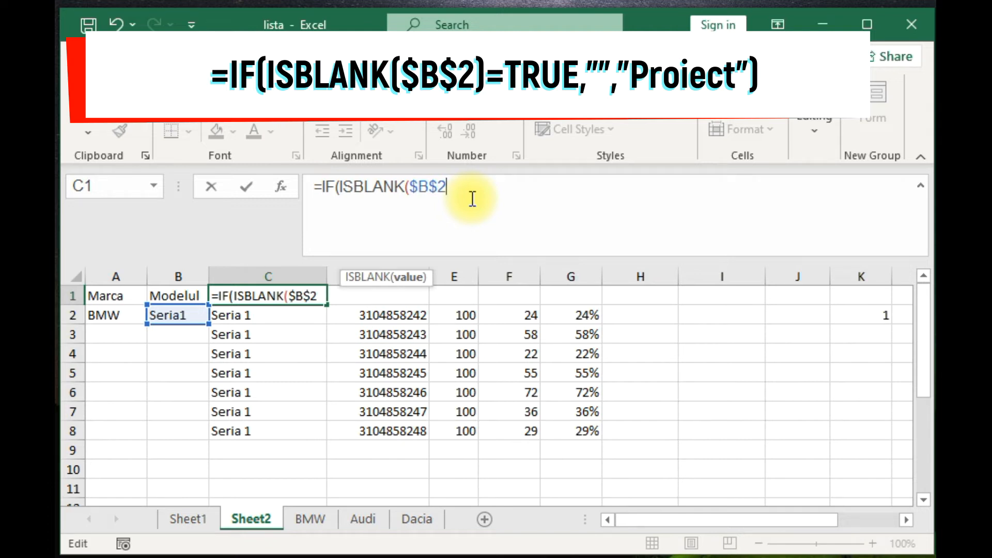
text()=True)
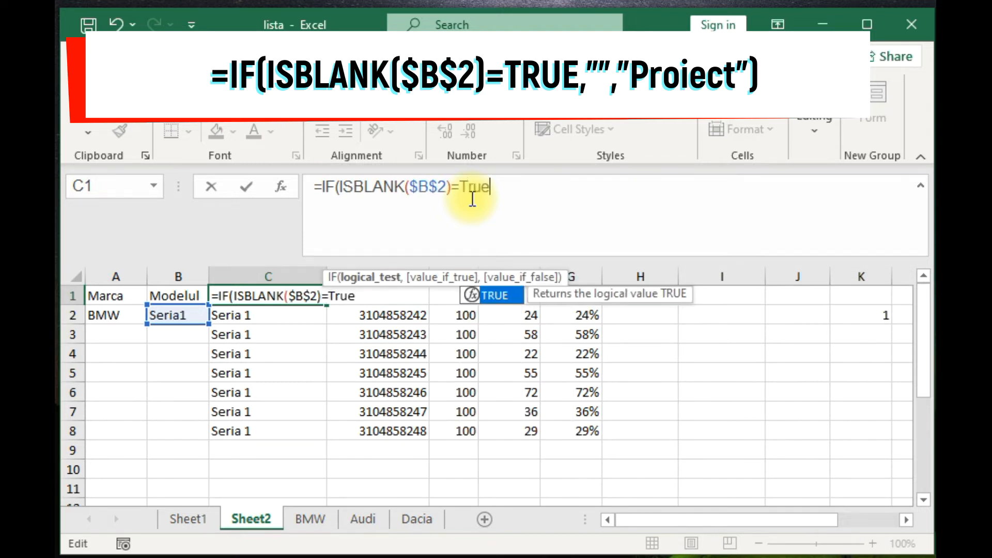
double_click(505, 295)
Complete the C1 header formula so it returns empty text when B2 is blank and "Proiect" otherwise.
text(,)
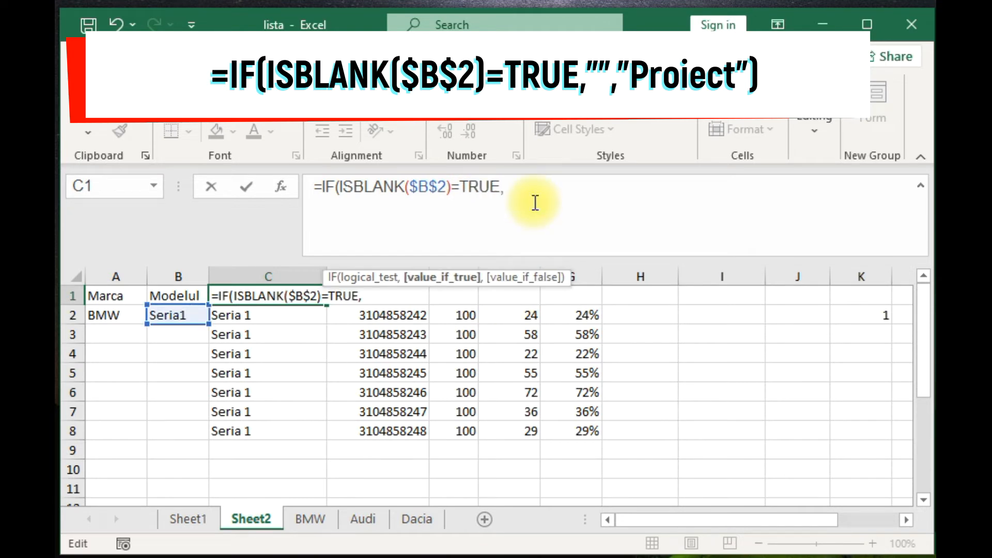
text("",)
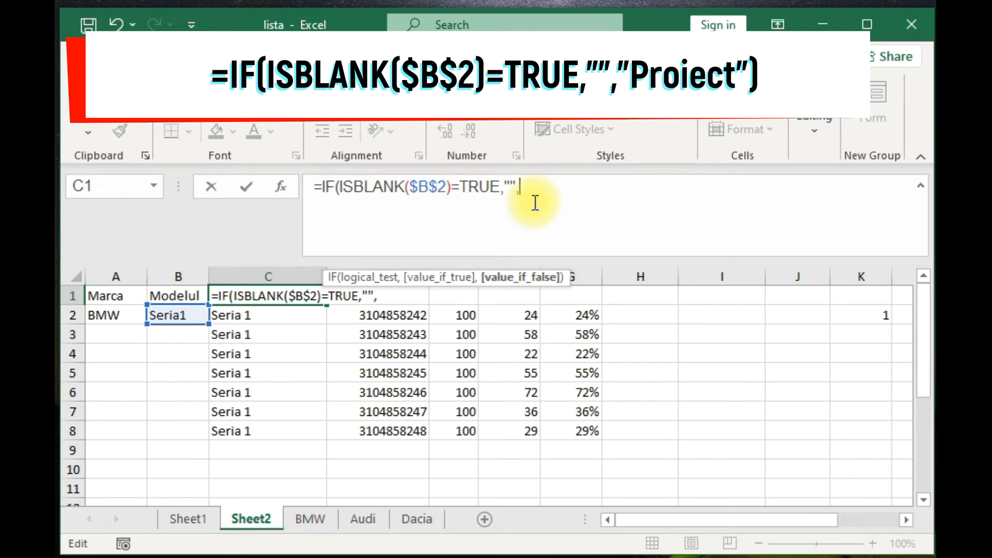
text(P)
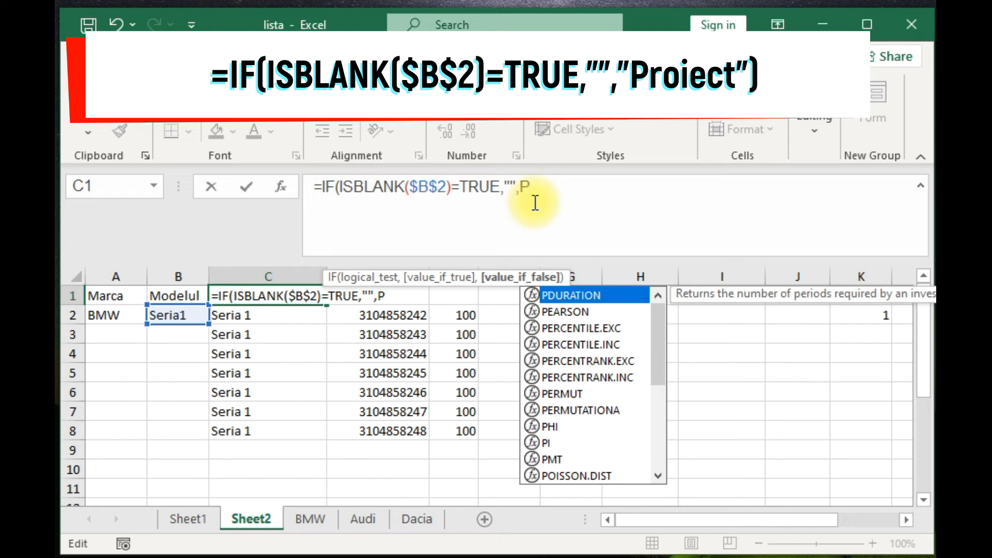
key(BackSpace)
text("P)
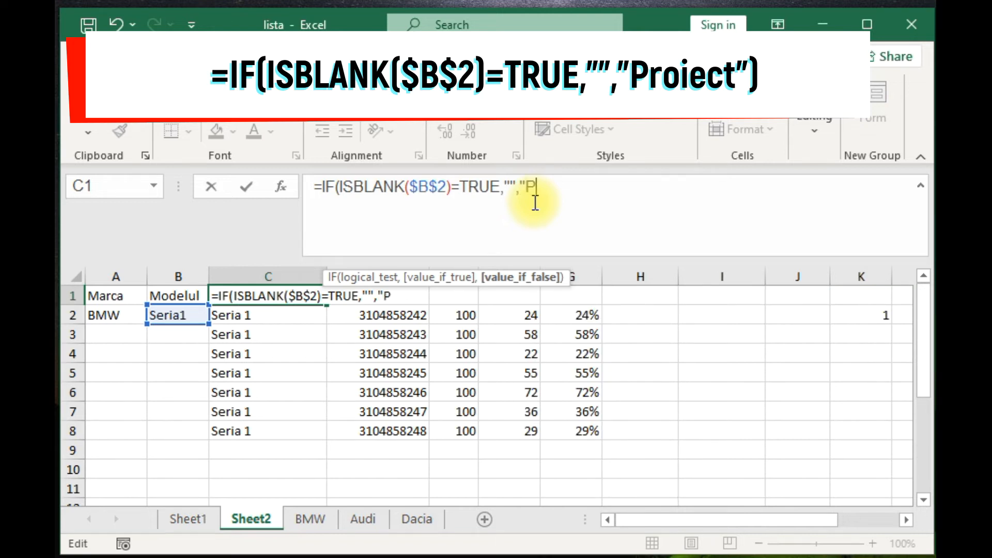
text(roiect)
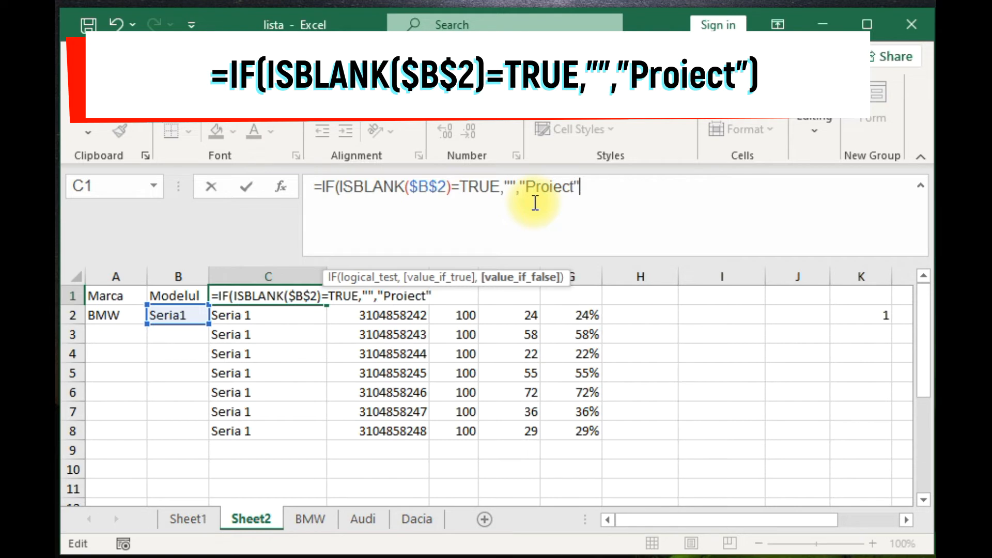
key(Return)
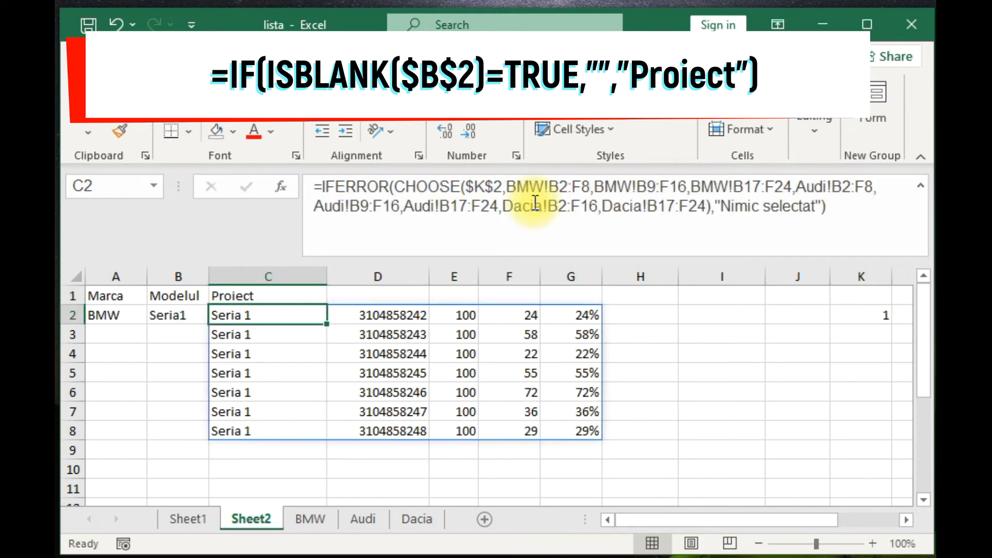
Copy the C1 header formula across to G1 and change the header text in D1 to "PN".
click(305, 295)
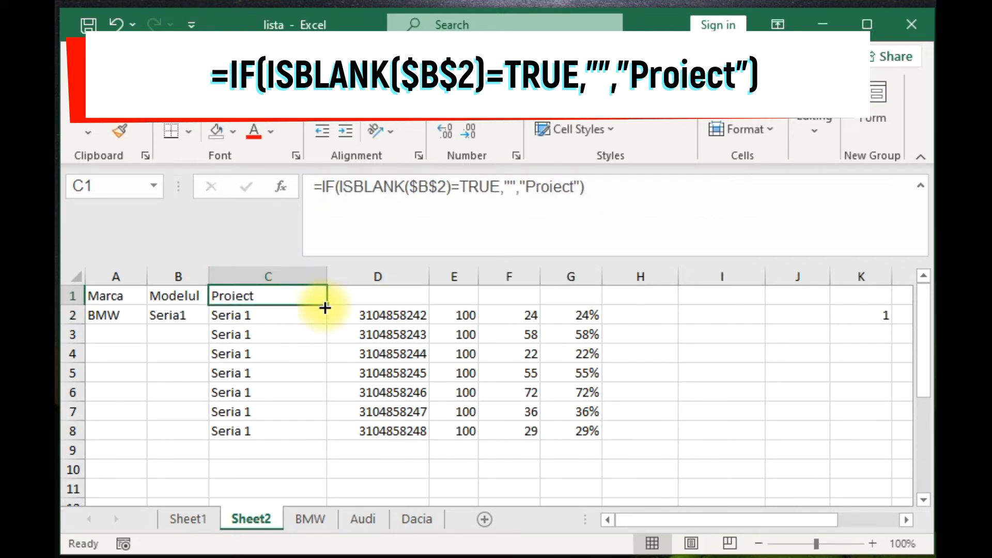
drag(325, 308, 615, 316)
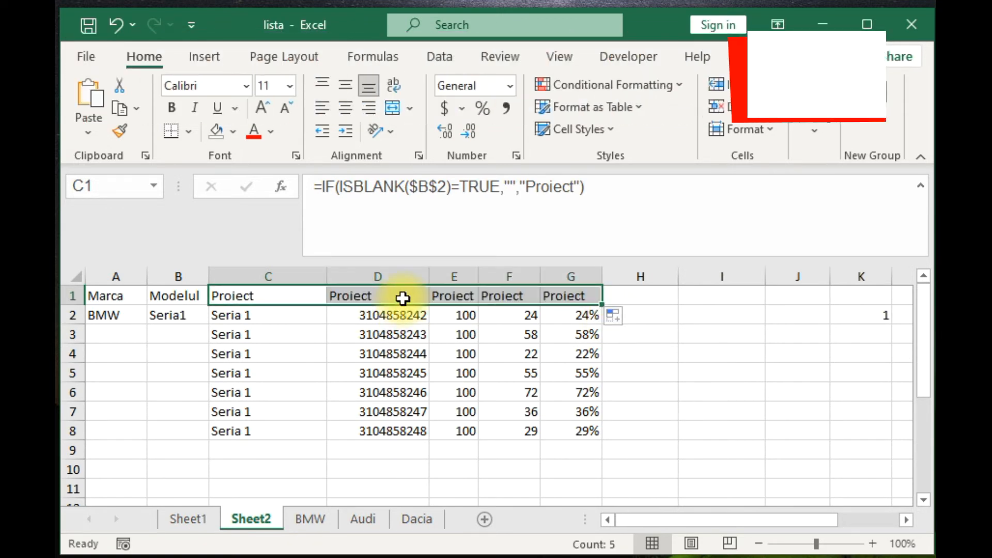
key(Right)
drag(574, 187, 527, 189)
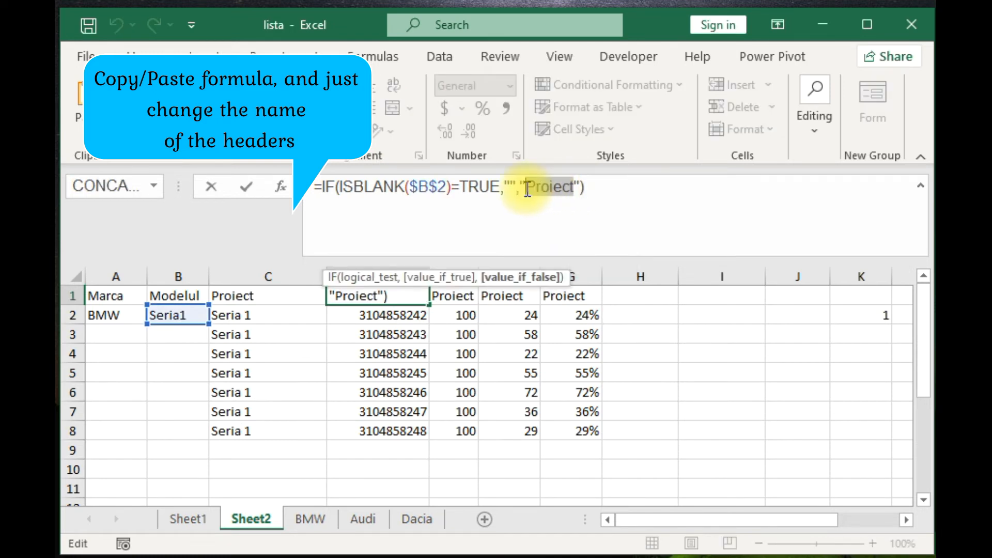
text(PN)
key(Return)
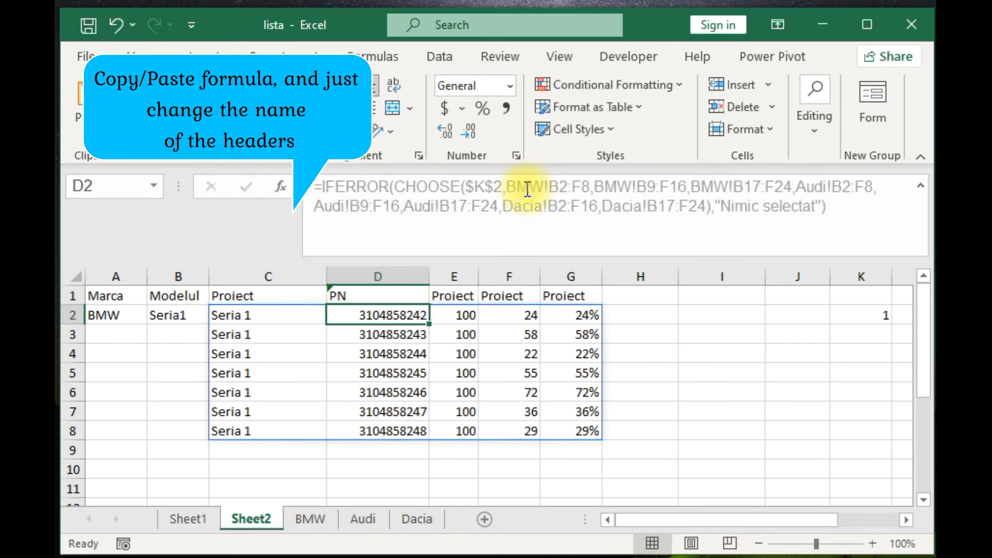
Replace the header text in the E1 formula with "Plan".
click(450, 295)
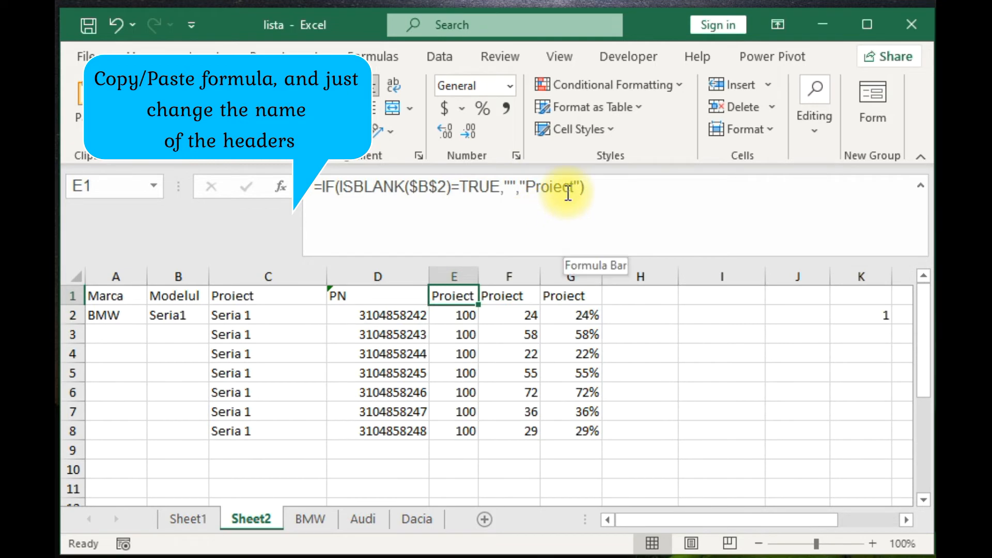
click(563, 186)
drag(574, 187, 528, 190)
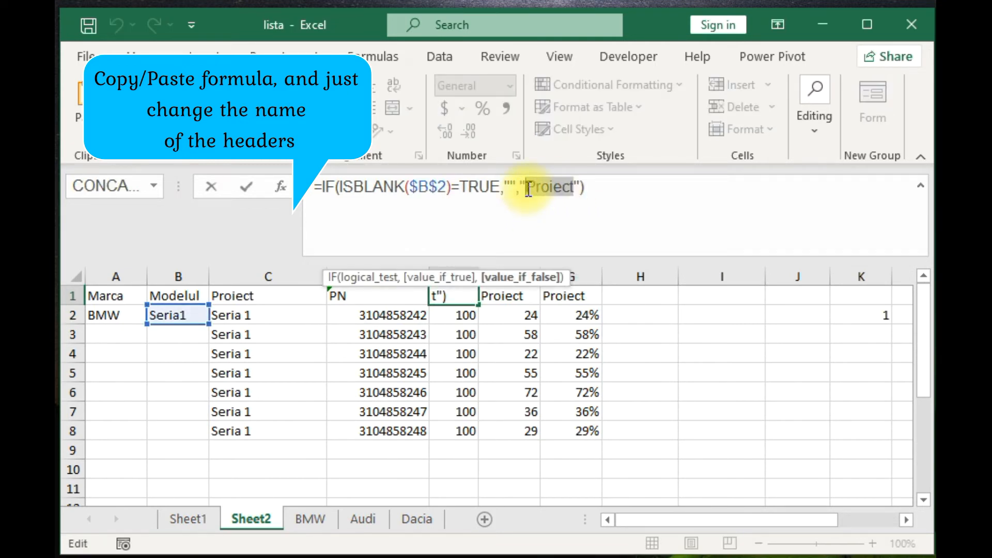
text(Plan)
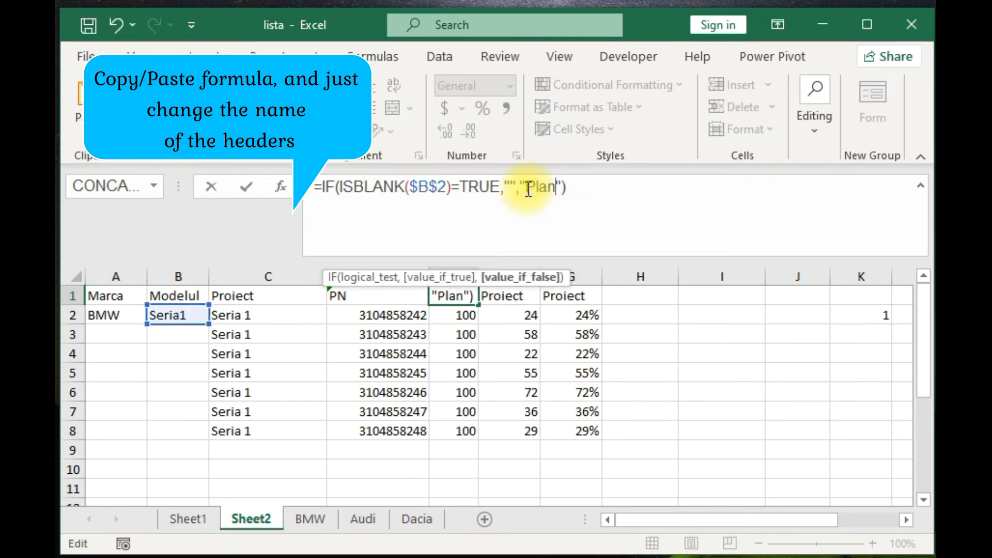
key(Return)
Replace the header text in the F1 formula with "Realizat".
click(512, 296)
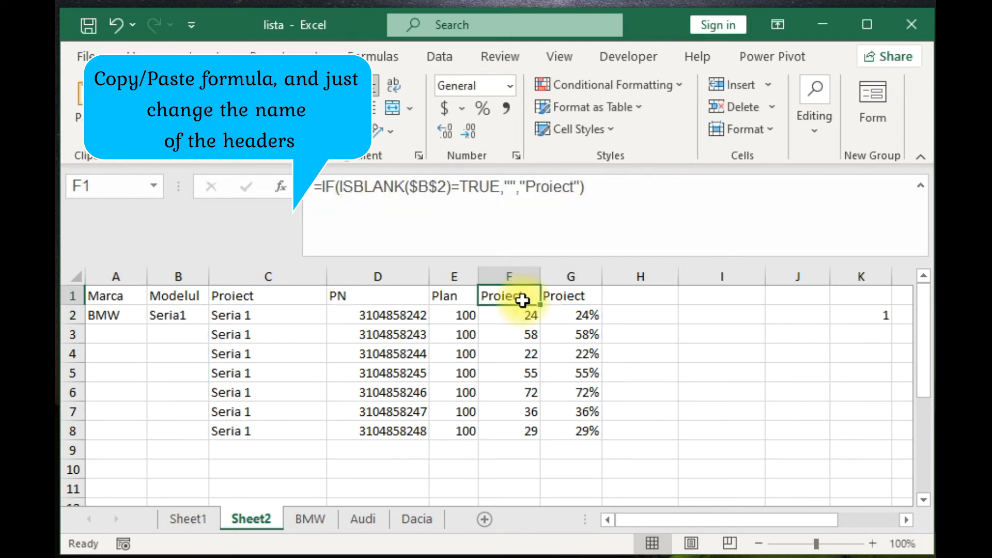
double_click(531, 187)
text(Reali)
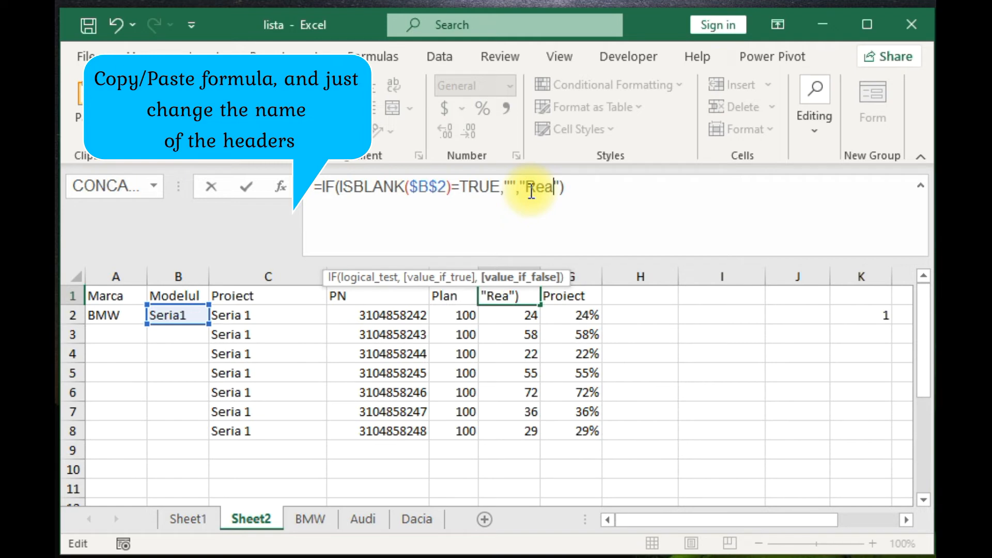
text(zat)
key(Return)
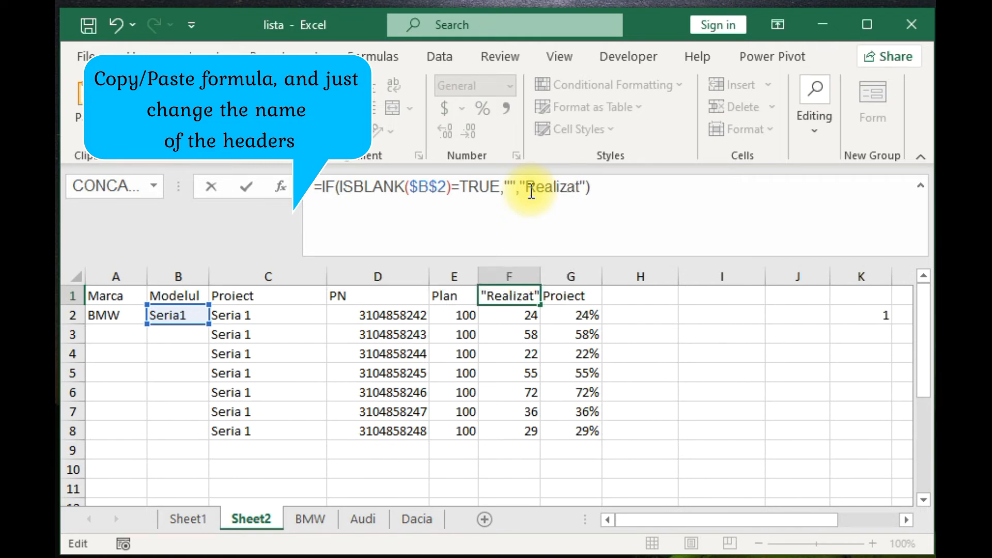
key(Return)
Replace the header text in the G1 formula with "%Realizat".
click(571, 298)
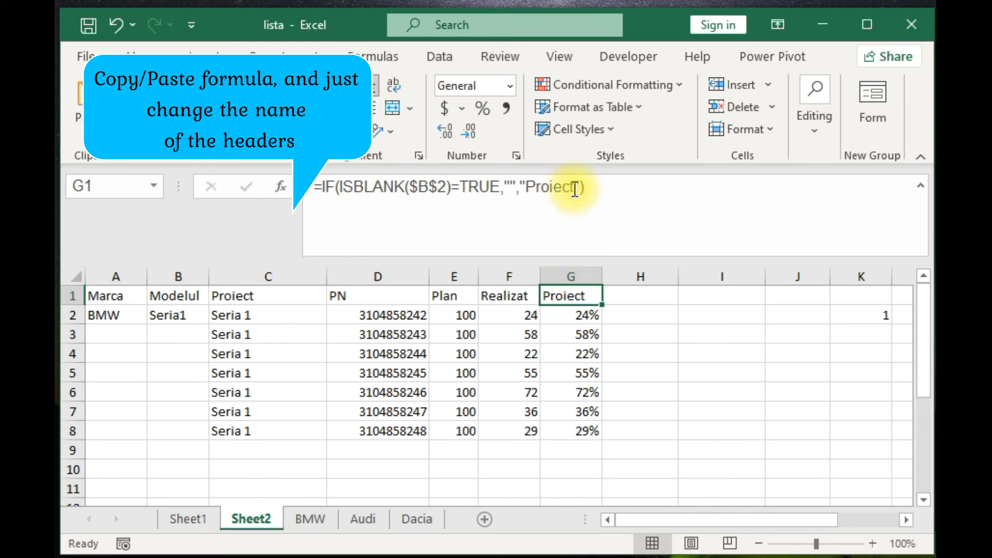
drag(575, 188, 527, 190)
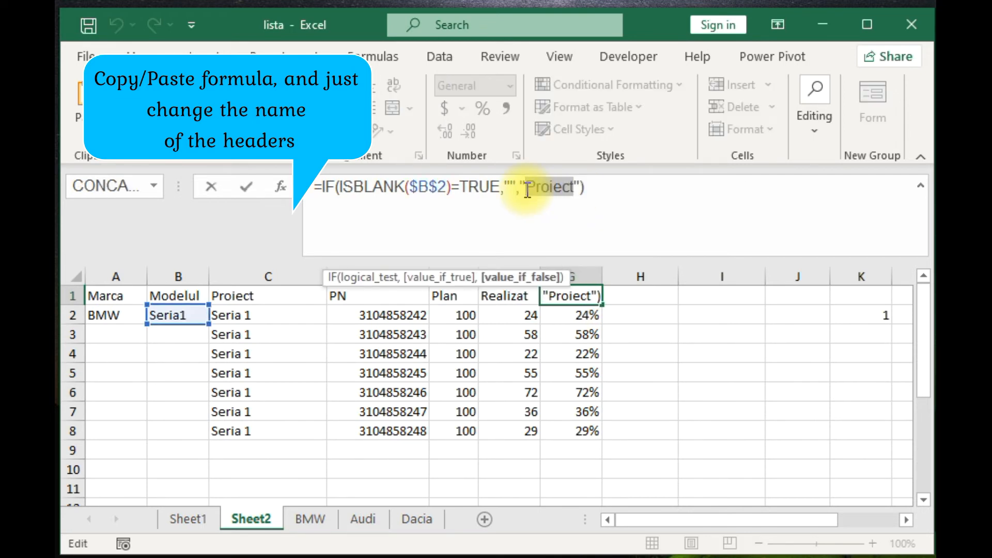
text(%Real)
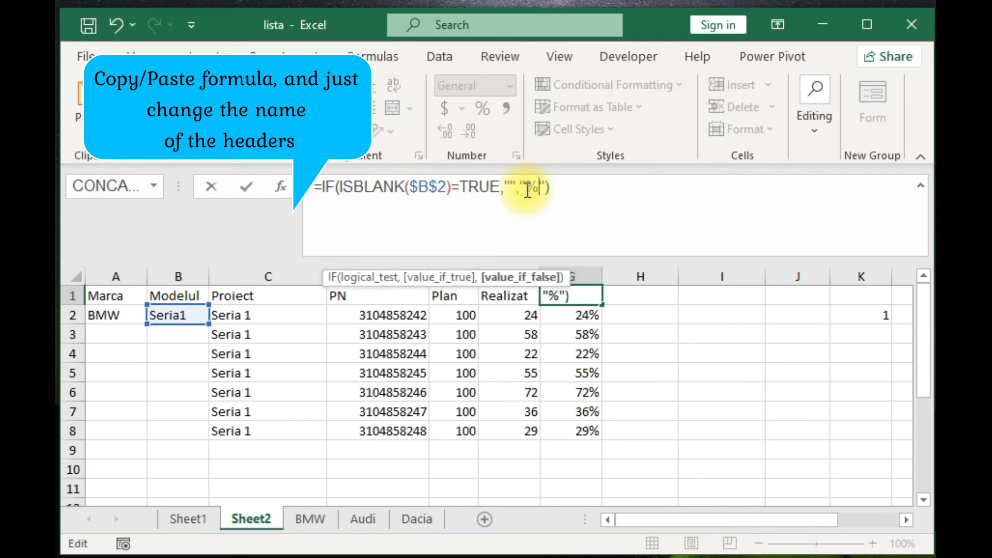
text(izat)
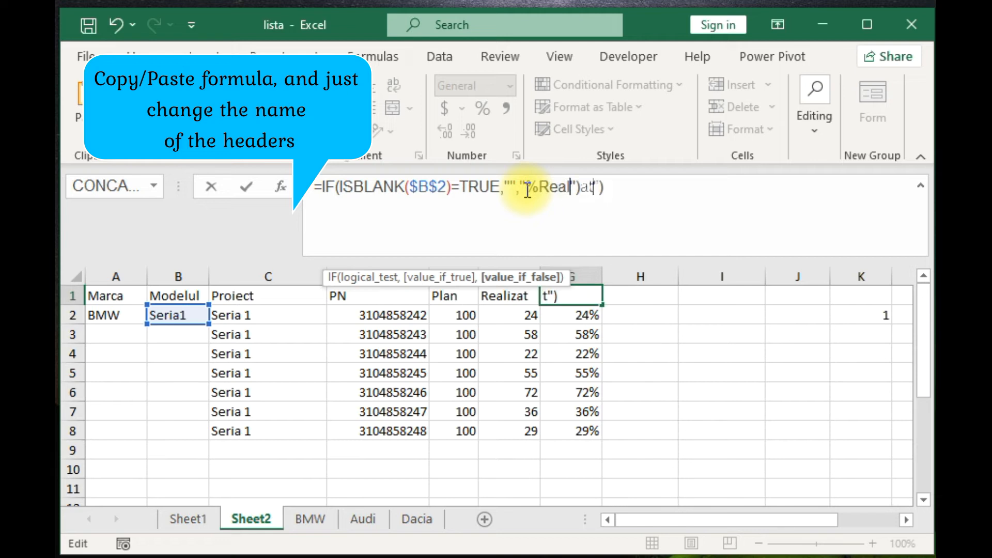
key(Return)
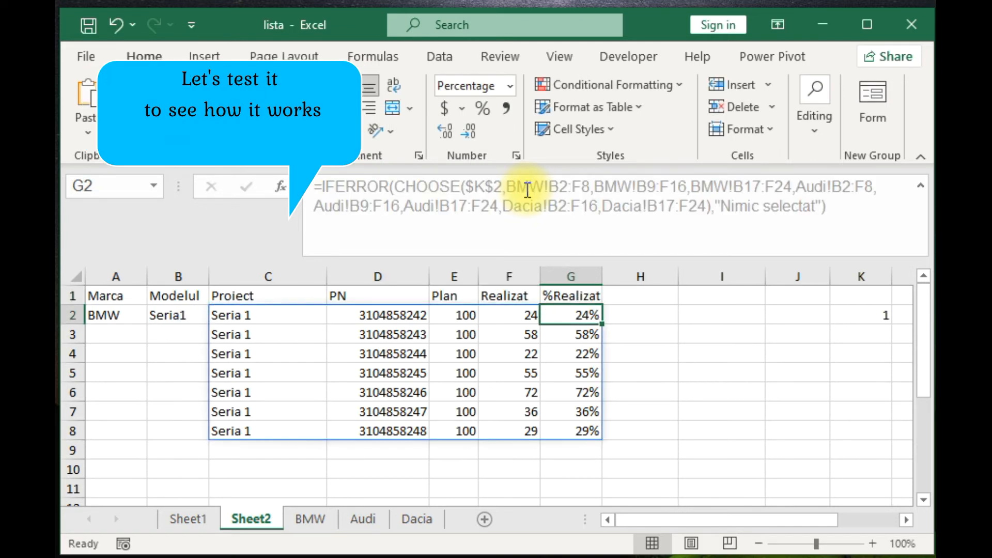
Test the headers with other brand and model choices, ending with Dacia as Marca and Logan as Modelul.
click(167, 312)
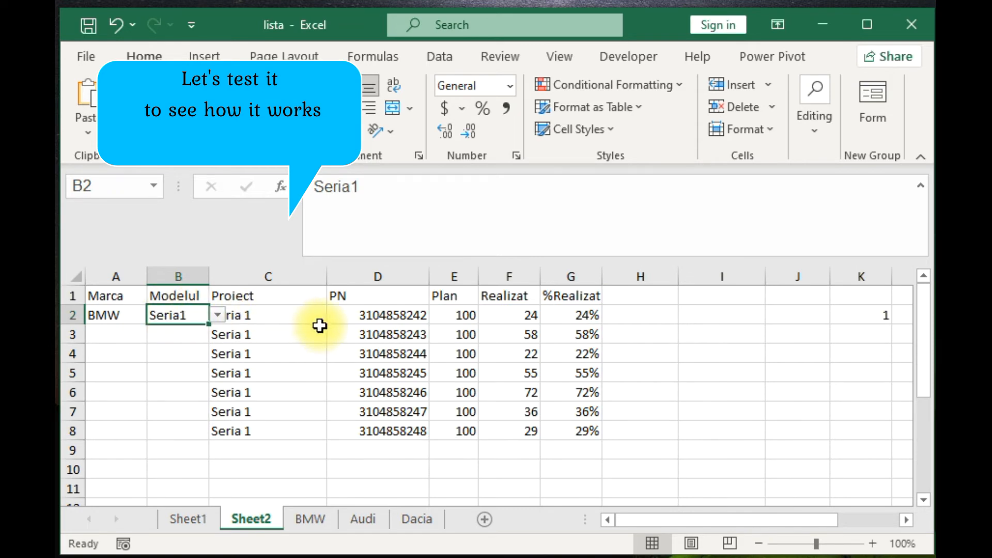
click(213, 314)
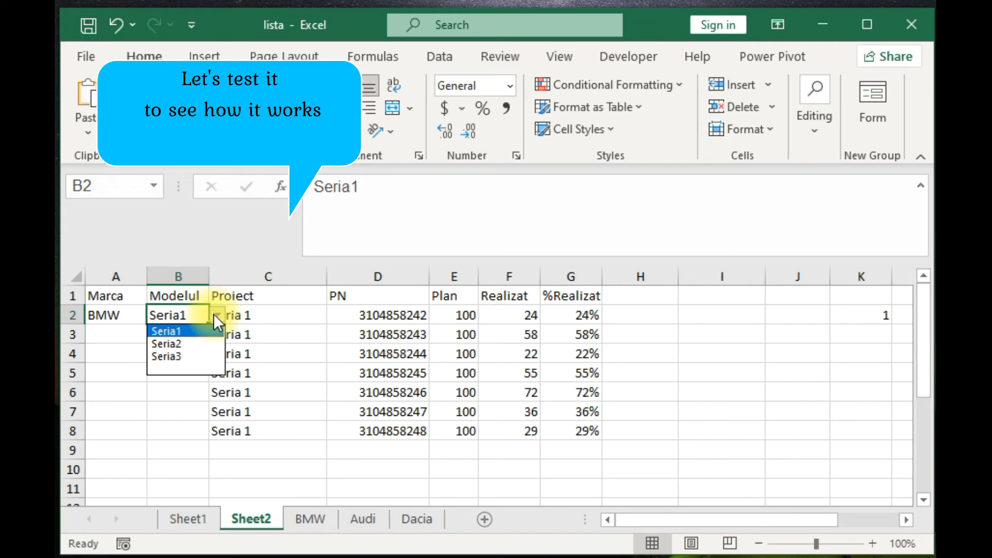
click(191, 342)
key(BackSpace)
click(181, 336)
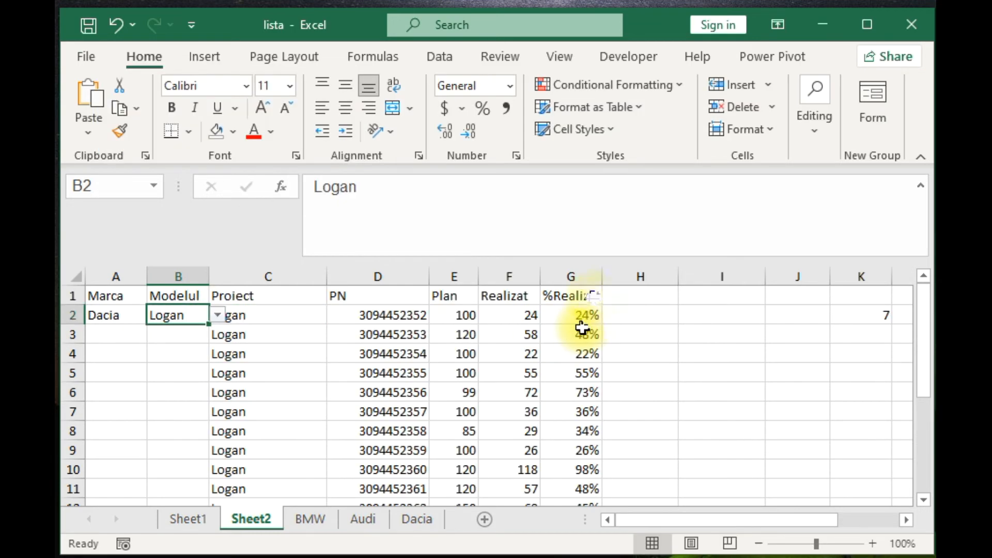
Copy the G1 header formula into H1 and I1, and change the header text in H1 to "%Total realizat".
click(594, 296)
drag(604, 305, 742, 312)
click(655, 301)
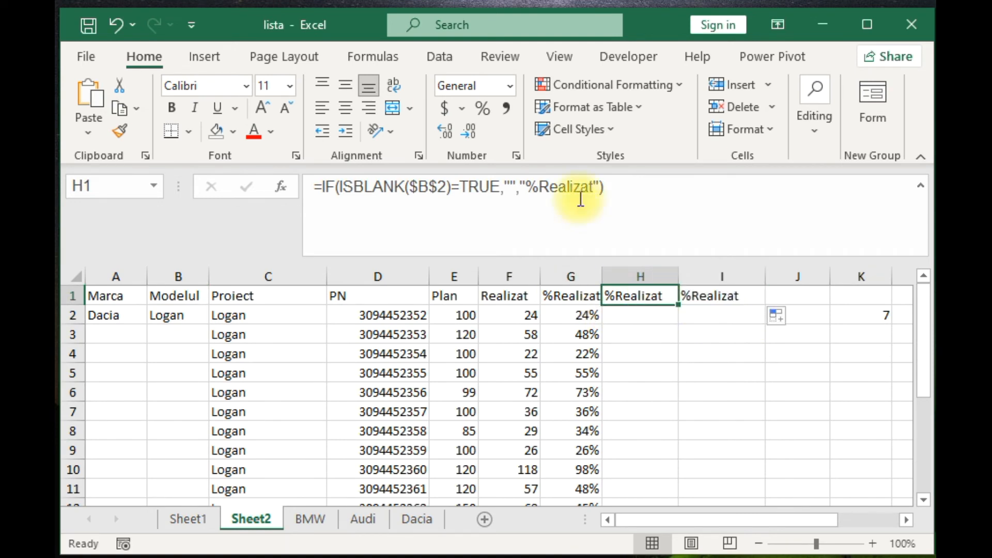
drag(592, 187, 542, 190)
text(Tot)
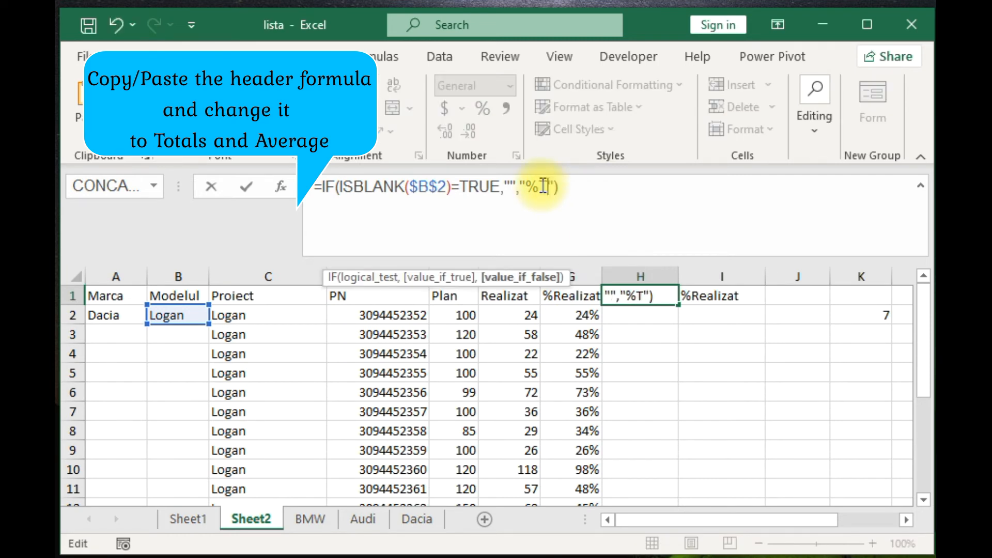
text(al realizat)
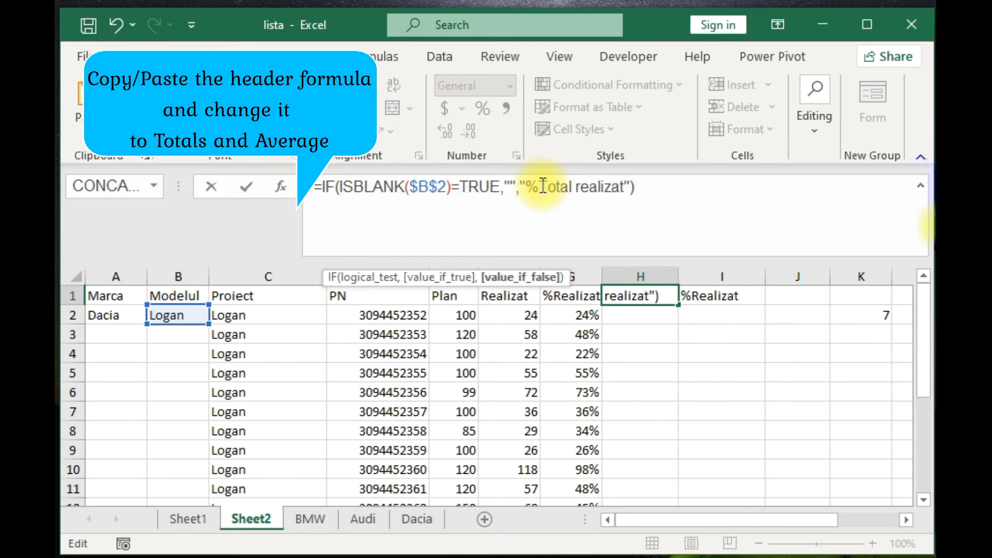
click(712, 331)
Fit column H to its contents and remove the percent sign from the H1 header text so it reads "Total realizat".
click(704, 295)
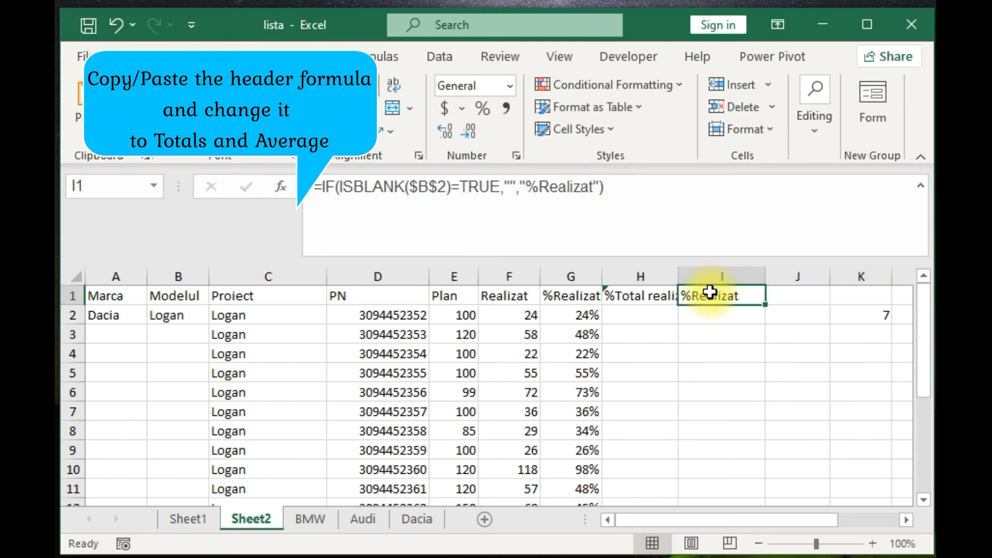
double_click(677, 275)
click(611, 296)
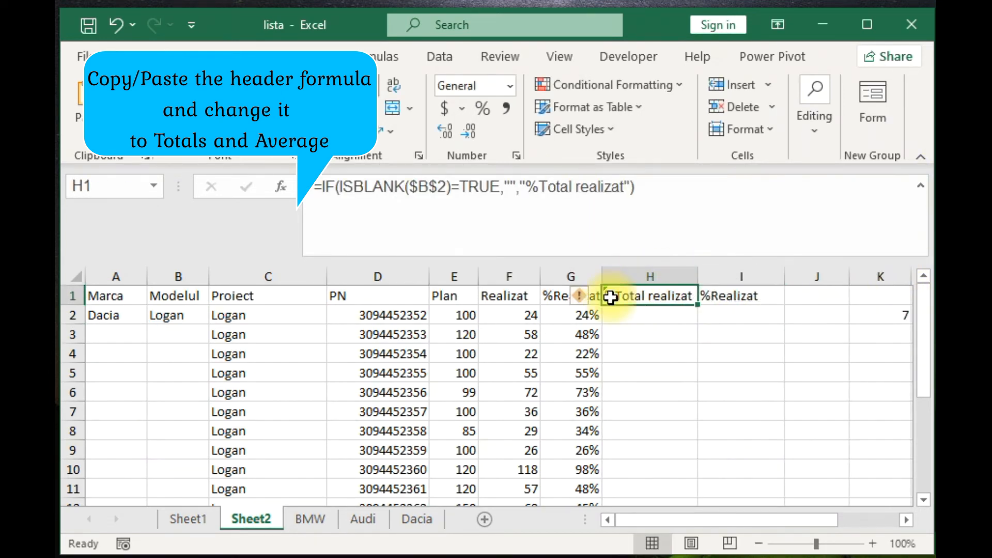
click(539, 187)
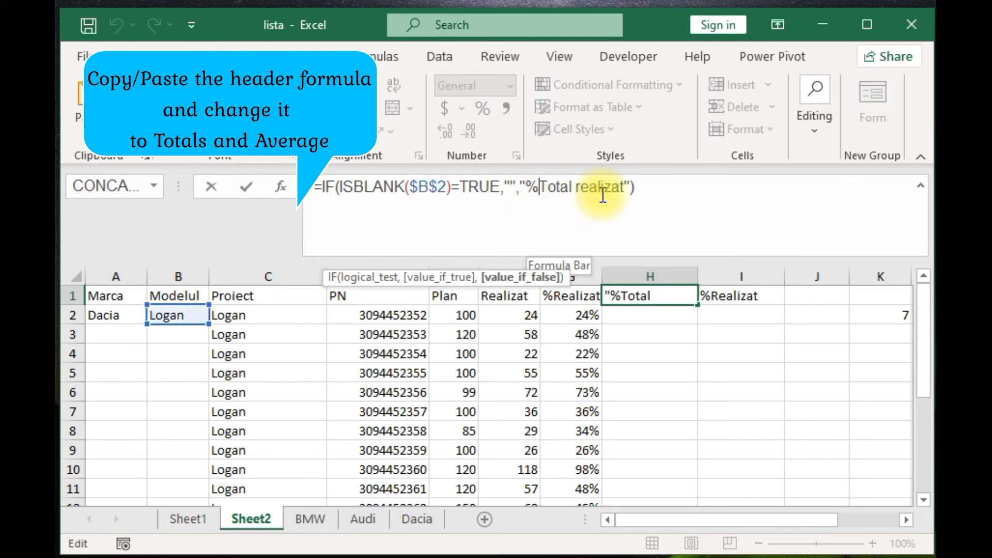
key(BackSpace)
key(Return)
Copy the H1 header formula into I1, and change the header text in H1 to "Total Plan".
click(677, 296)
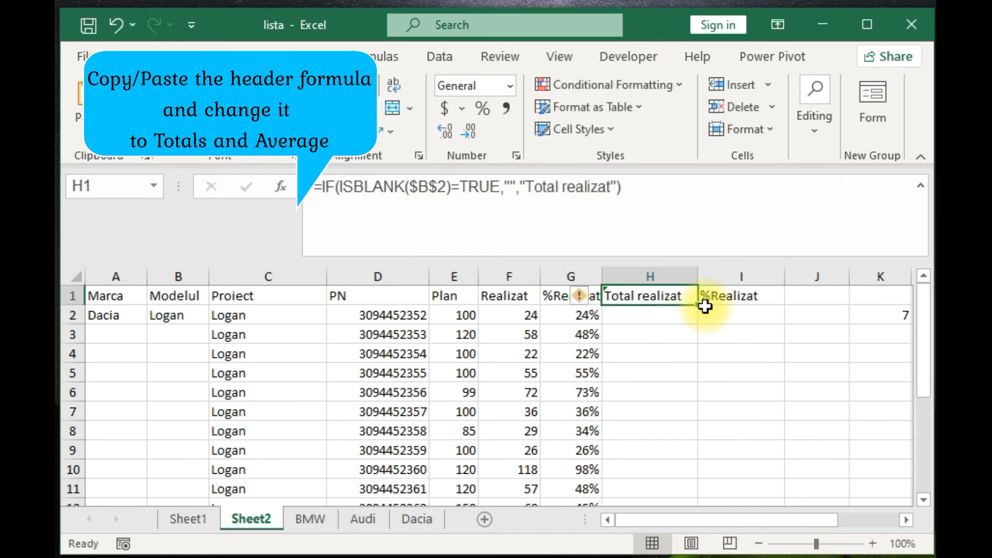
drag(706, 304, 746, 302)
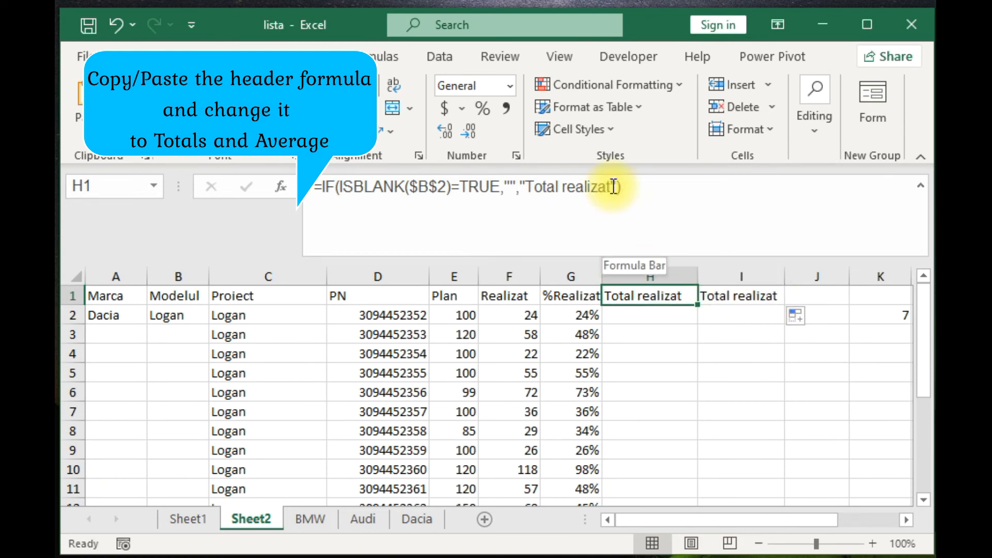
double_click(573, 187)
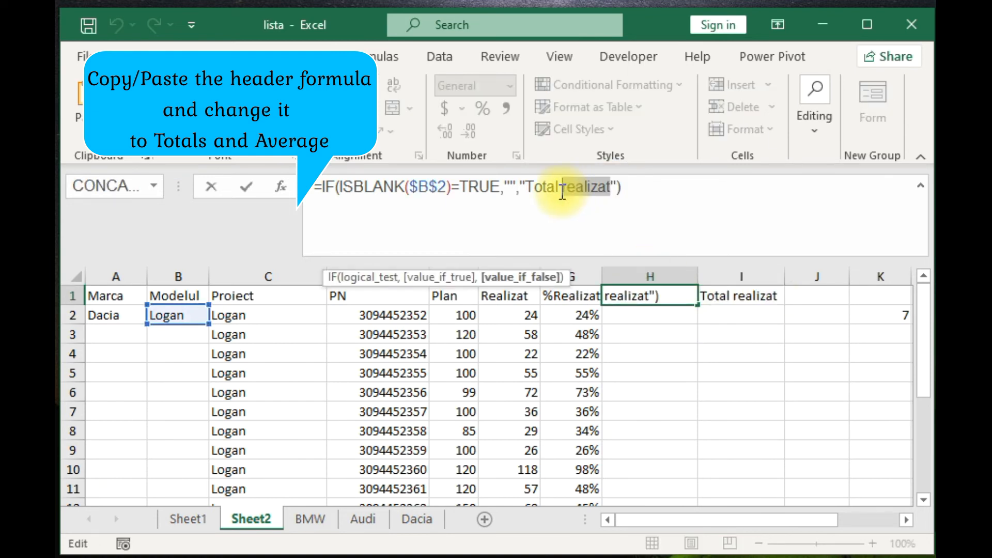
text(Plan)
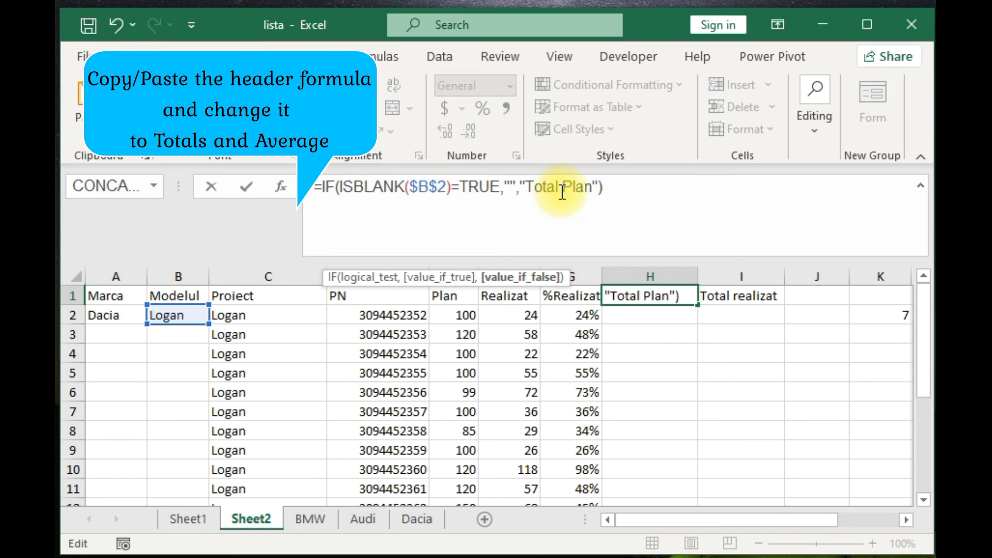
click(667, 321)
Copy the "%Realizat" header formula from G1 into J1.
click(583, 290)
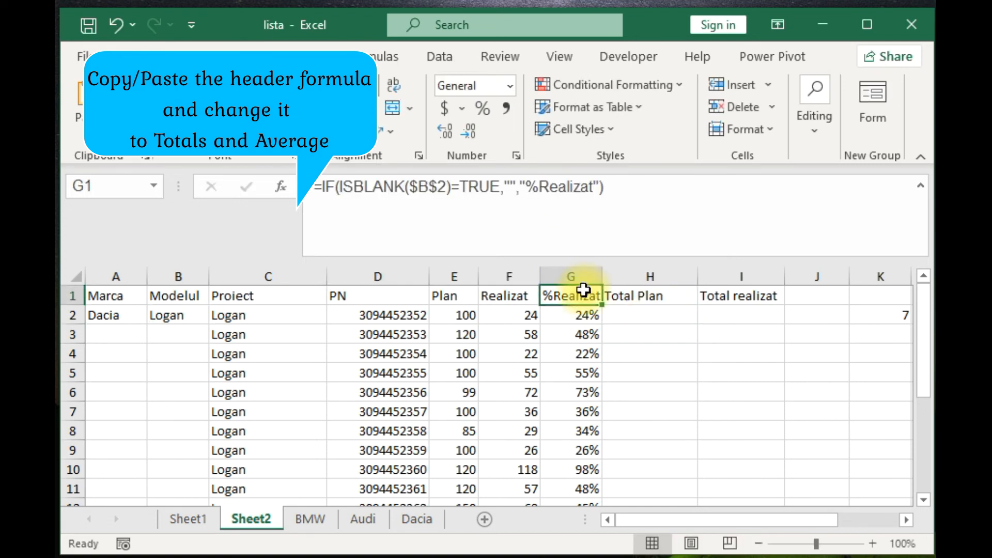
key(ctrl+c)
click(799, 296)
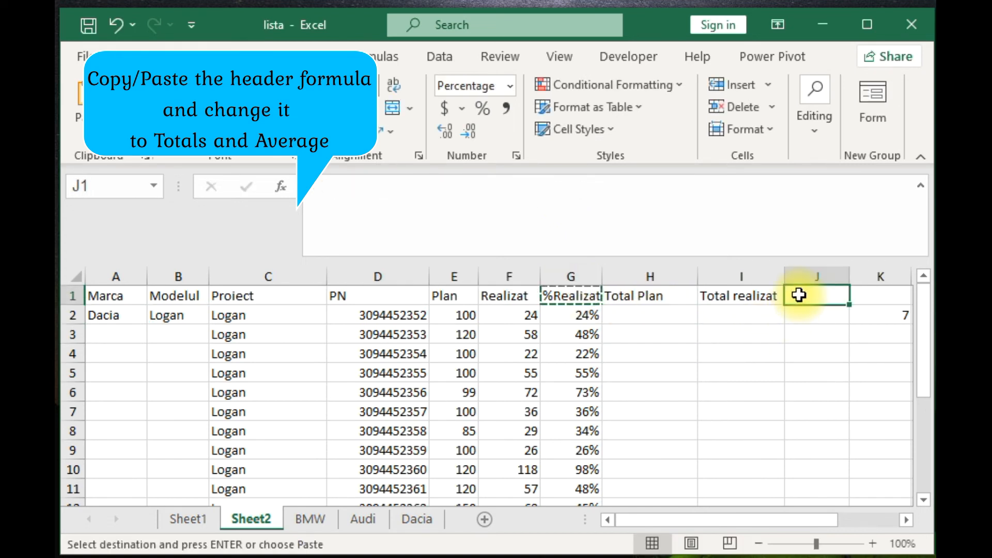
key(ctrl+v)
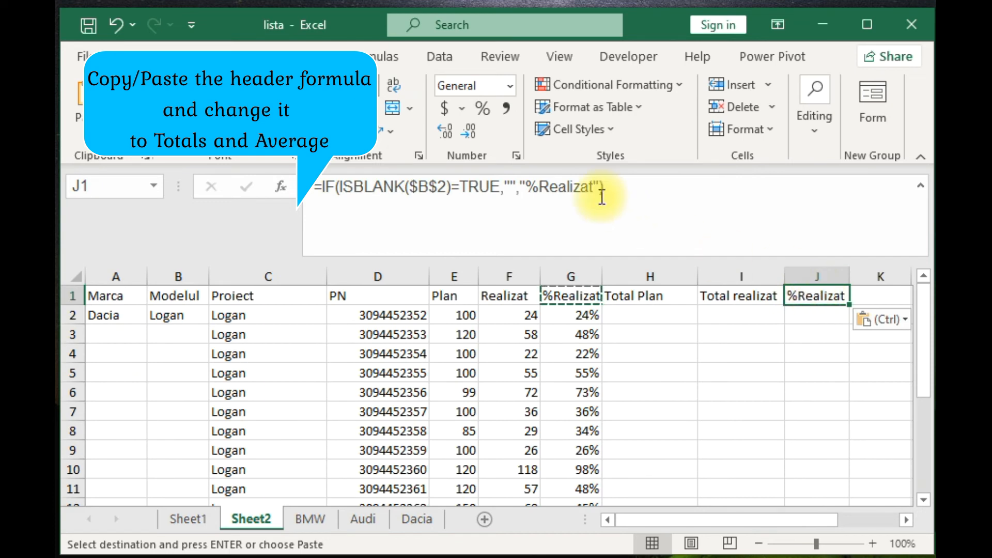
click(584, 190)
drag(549, 190, 543, 190)
double_click(545, 190)
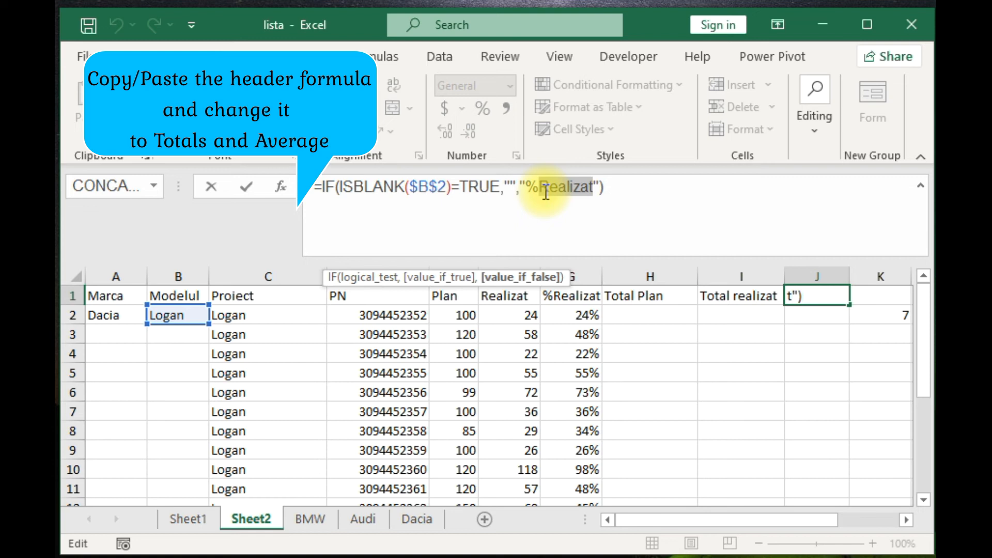
click(745, 374)
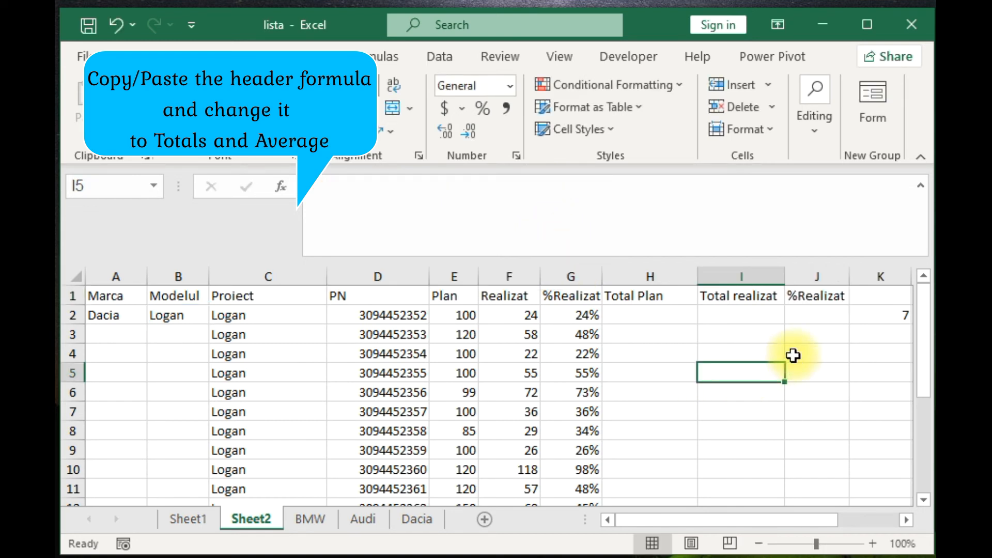
click(833, 300)
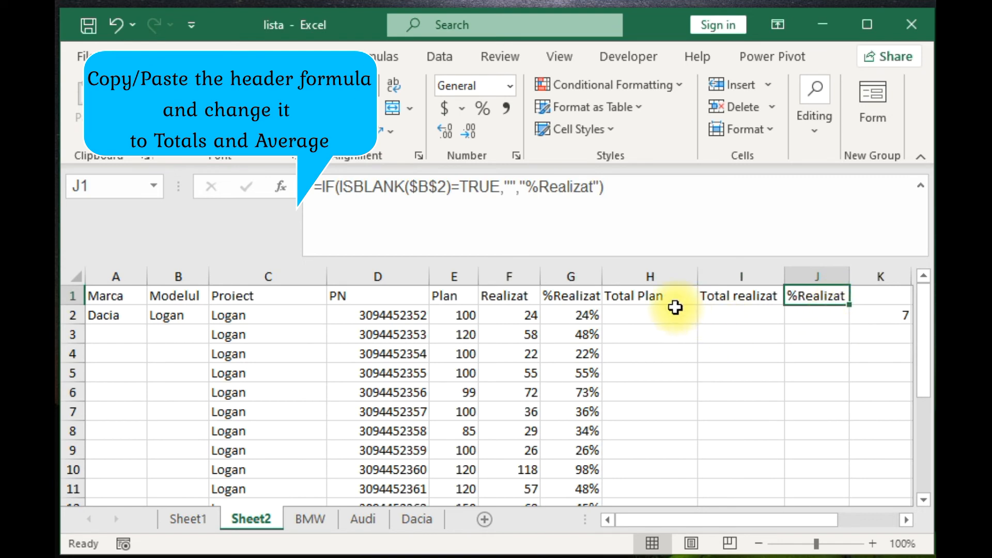
Copy the "Total Plan" header formula from H1 down into H2.
click(650, 314)
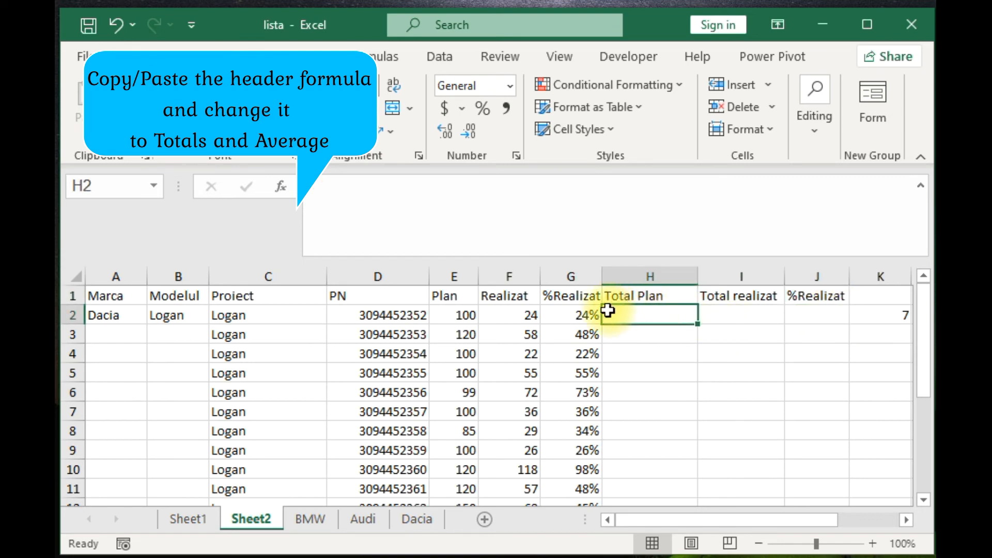
click(659, 303)
drag(698, 305, 693, 325)
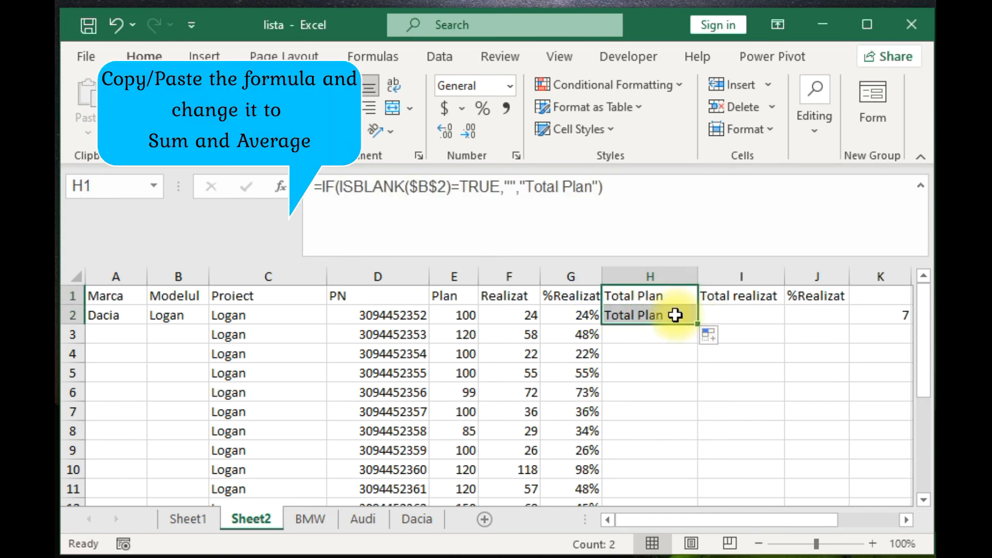
click(676, 315)
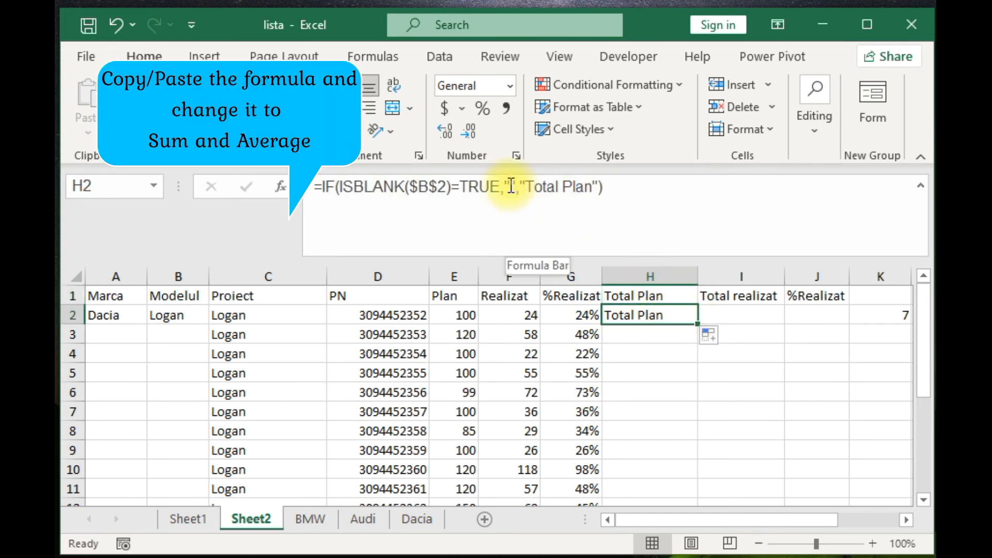
Replace the quoted text in the H2 formula with a sum over the whole Plan column, sum(E:E.
click(596, 186)
drag(593, 186, 526, 186)
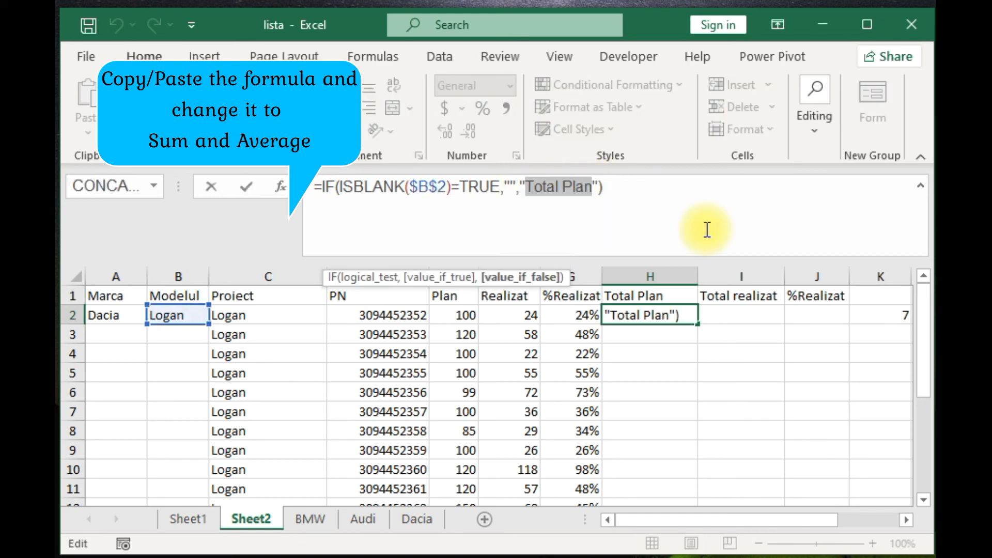
text(sum)
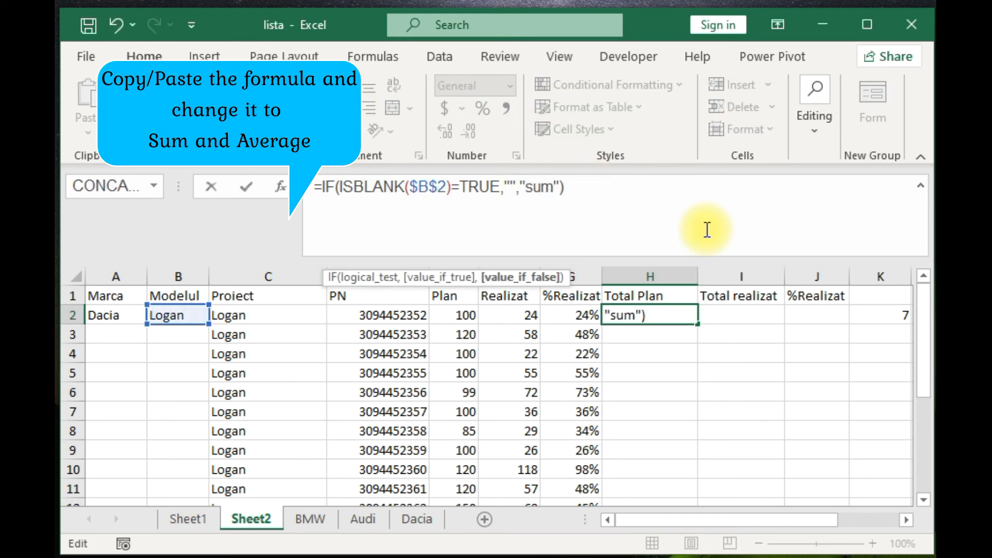
text(()
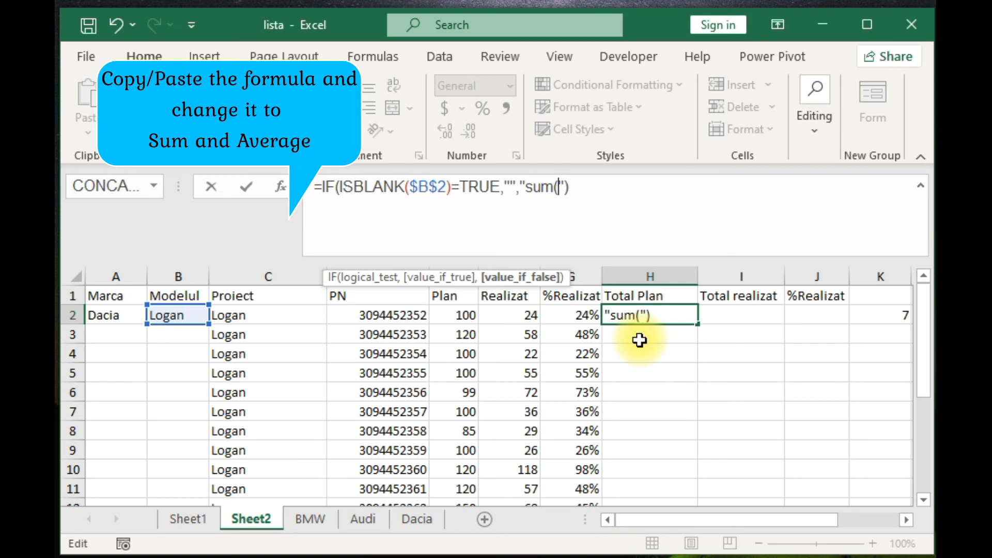
click(482, 318)
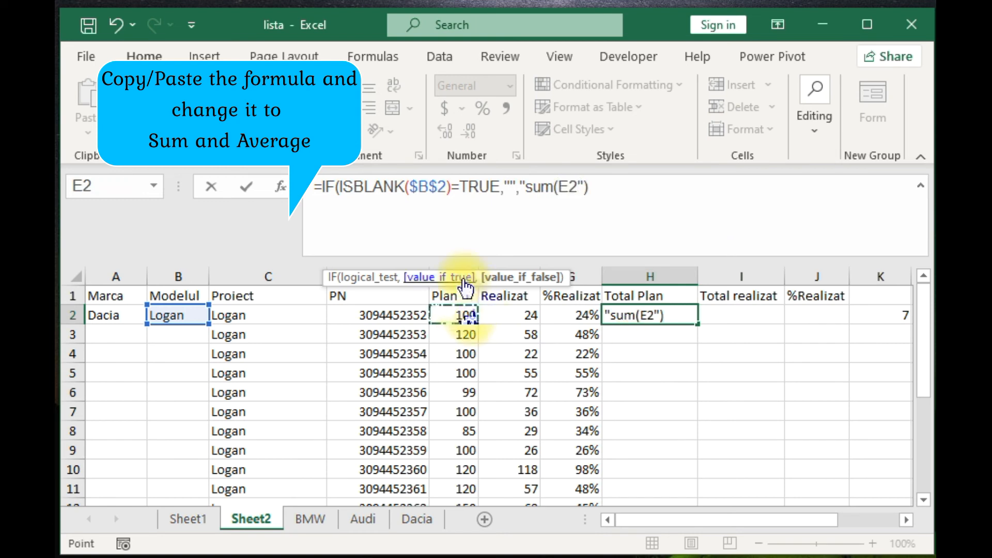
click(458, 265)
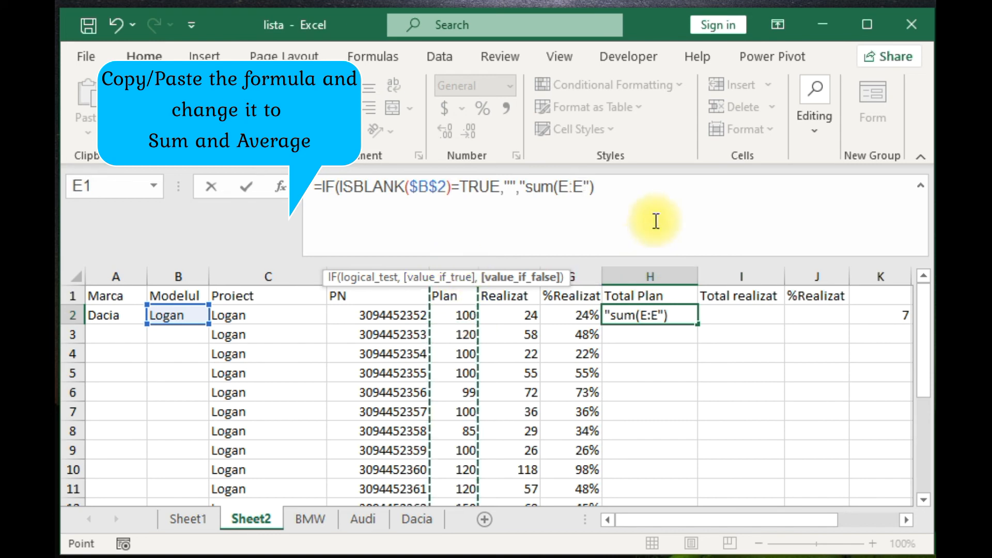
click(650, 186)
key(Return)
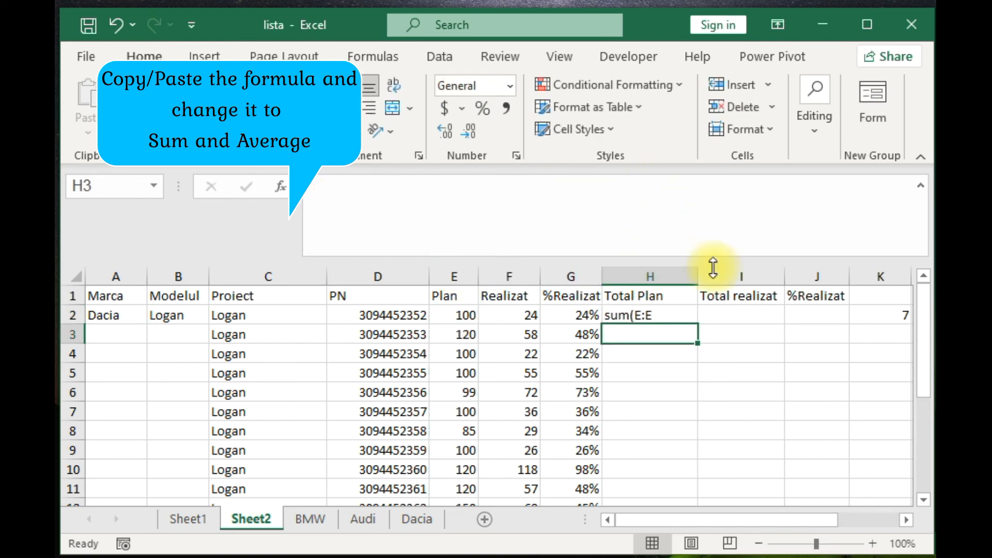
Remove the quotation marks around the sum in H2 and accept the corrected formula =IF(ISBLANK($B$2)=TRUE,"",sum(E:E)).
click(674, 314)
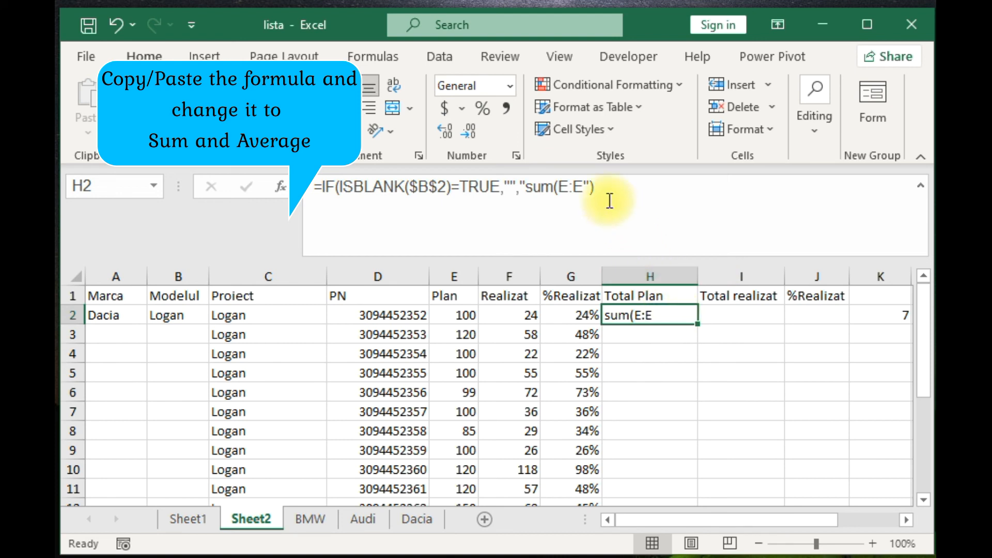
click(525, 186)
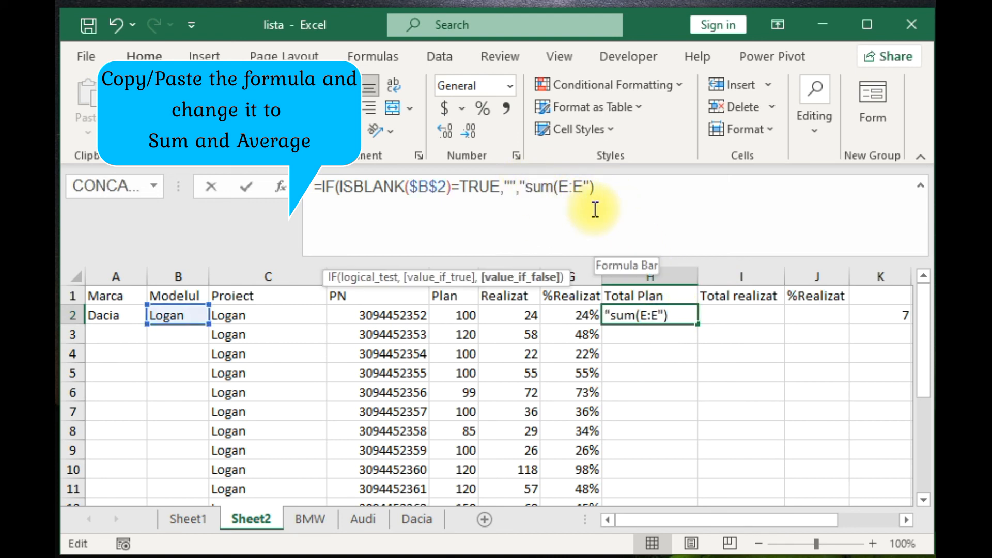
key(BackSpace)
click(585, 187)
key(BackSpace)
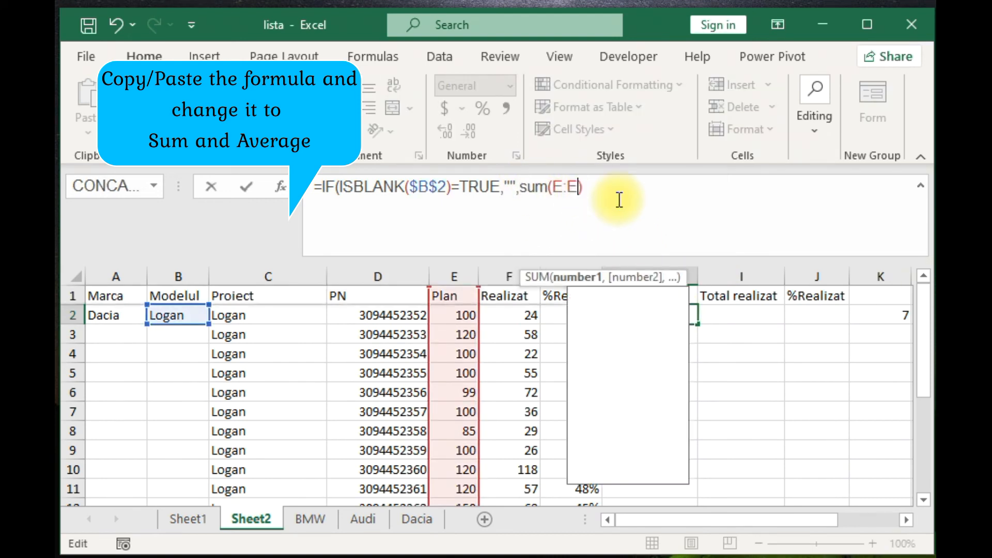
key(Return)
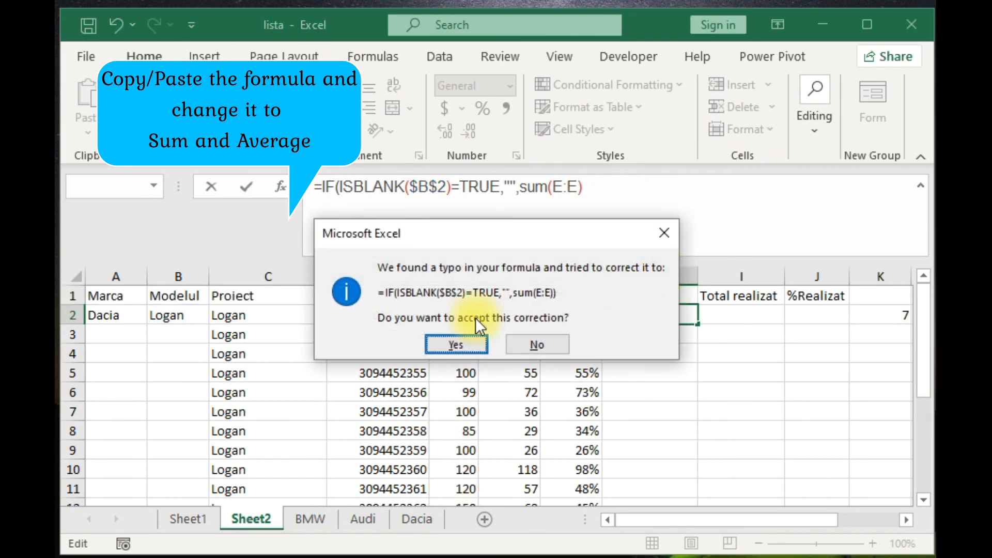
click(455, 343)
Copy the sum formula from H2 across into I2 and J2.
click(685, 317)
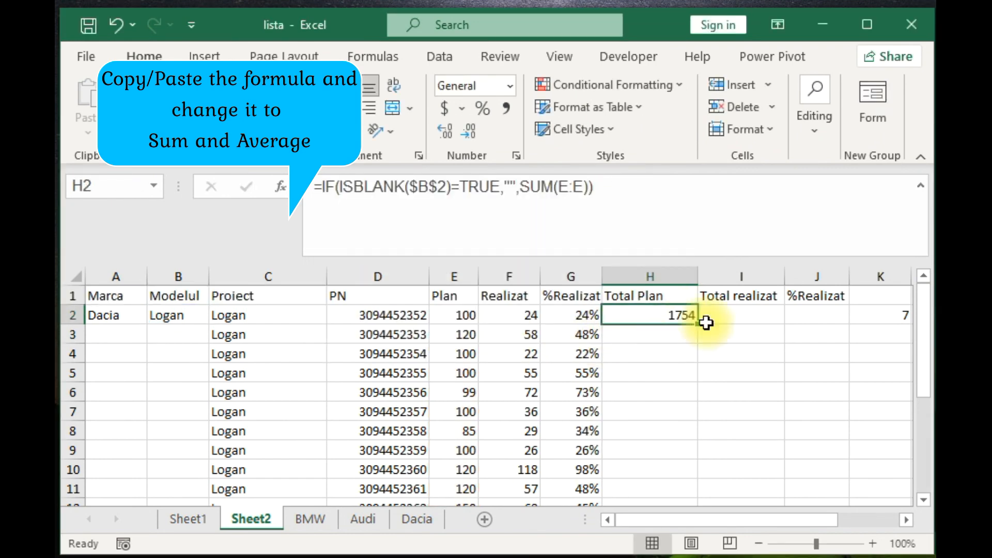
drag(696, 324, 784, 328)
click(780, 323)
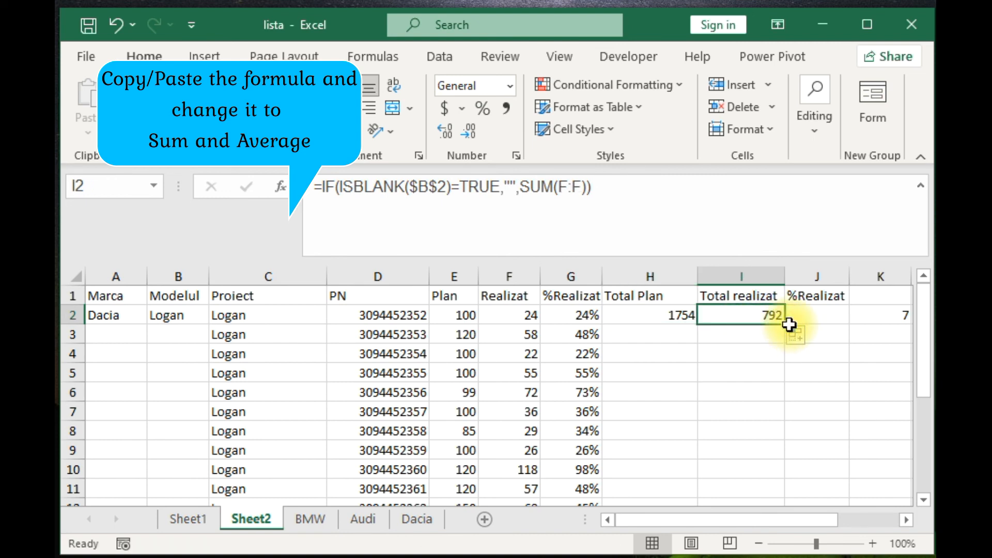
click(786, 327)
click(755, 312)
drag(784, 324, 848, 321)
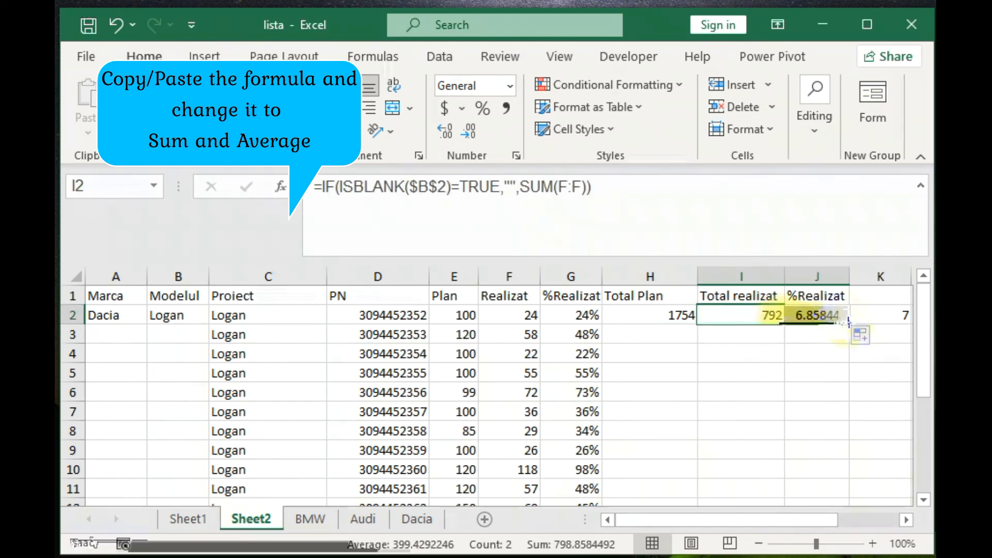
Replace SUM with AVERAGE in the J2 formula, making it =IF(ISBLANK($B$2)=TRUE,"",AVERAGE(G:G)).
click(824, 315)
click(557, 191)
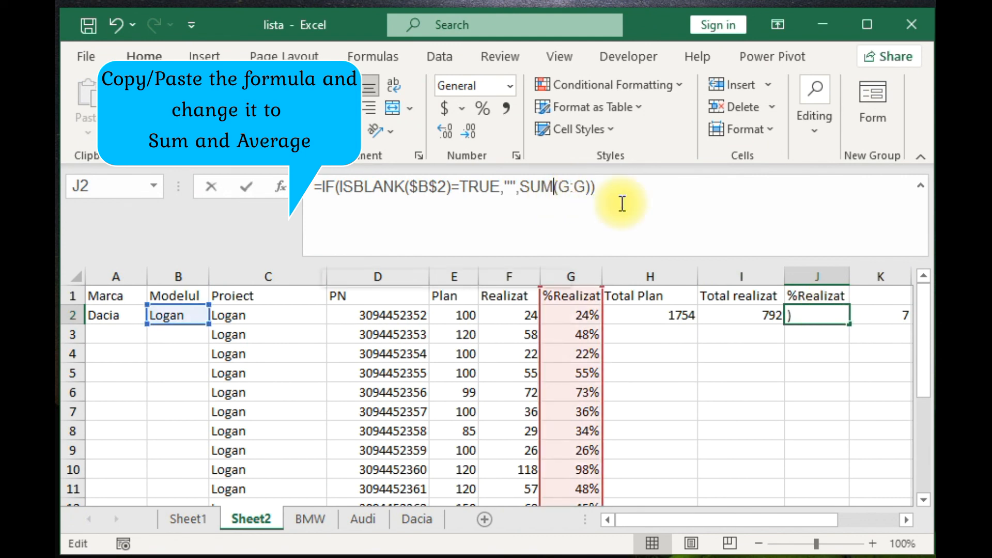
key(BackSpace)
key(BackSpace)
key(BackSpace)
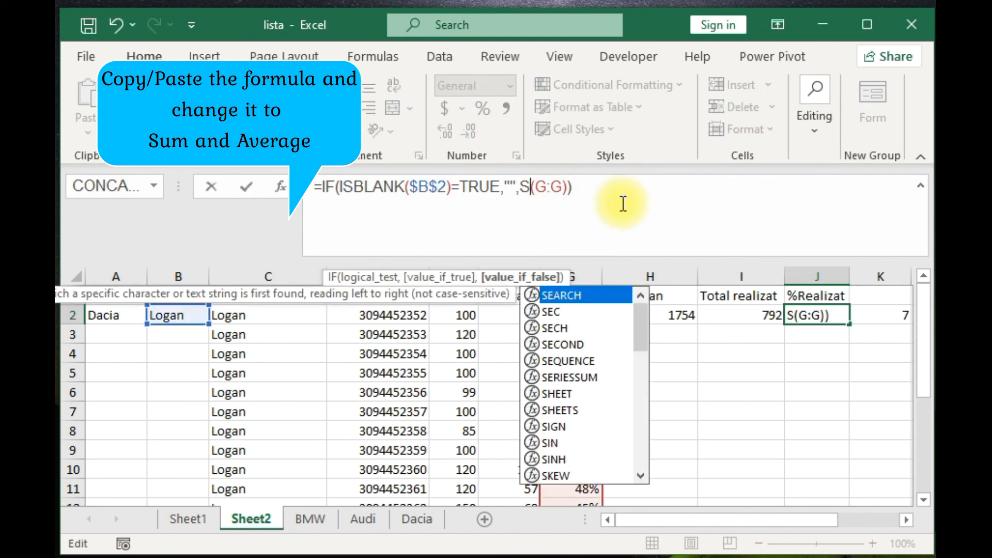
text(av)
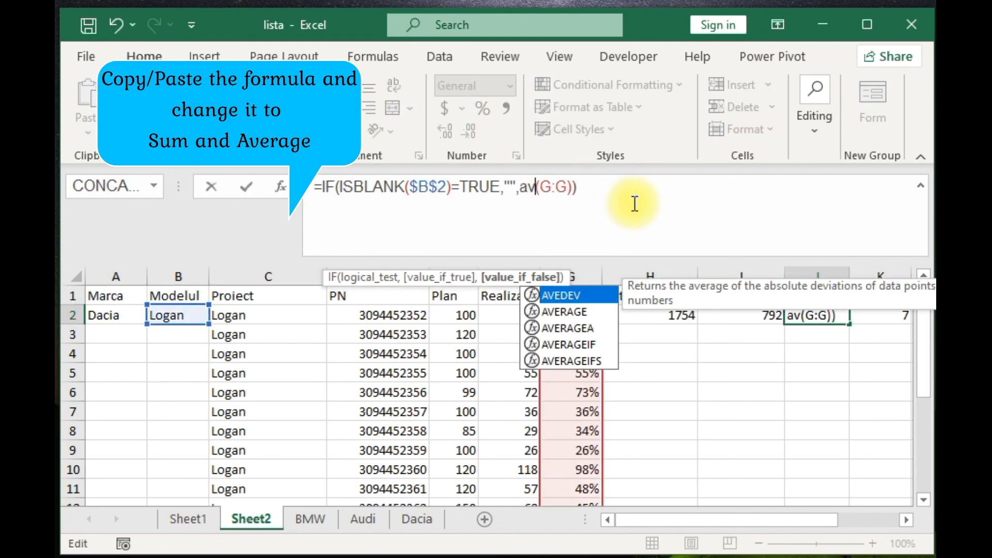
double_click(569, 310)
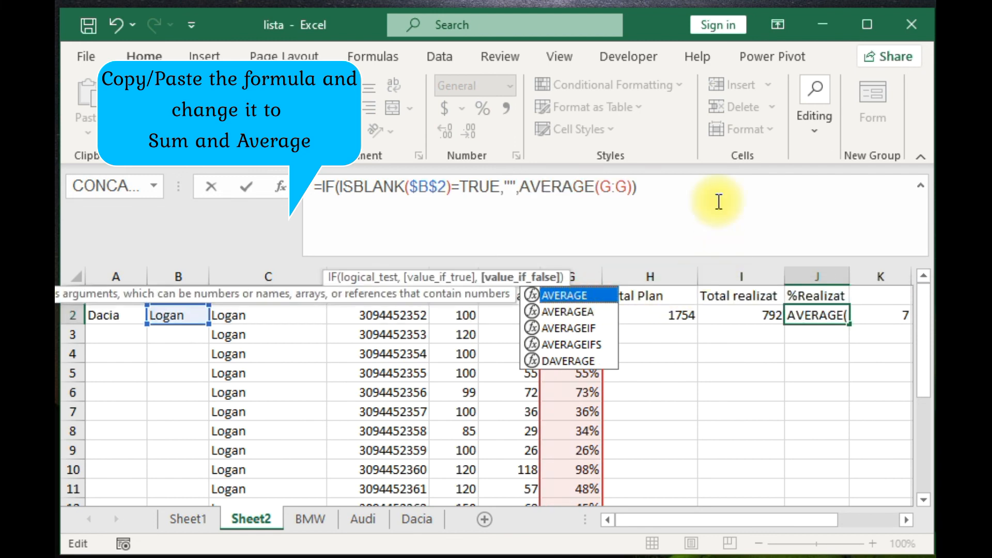
key(Return)
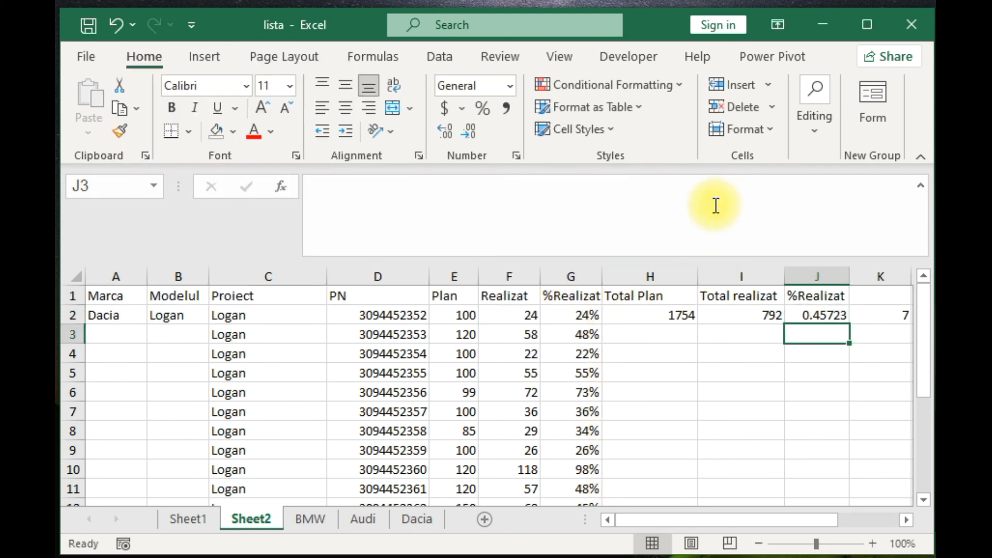
Format the average %Realizat value in J2 as a percentage.
click(823, 314)
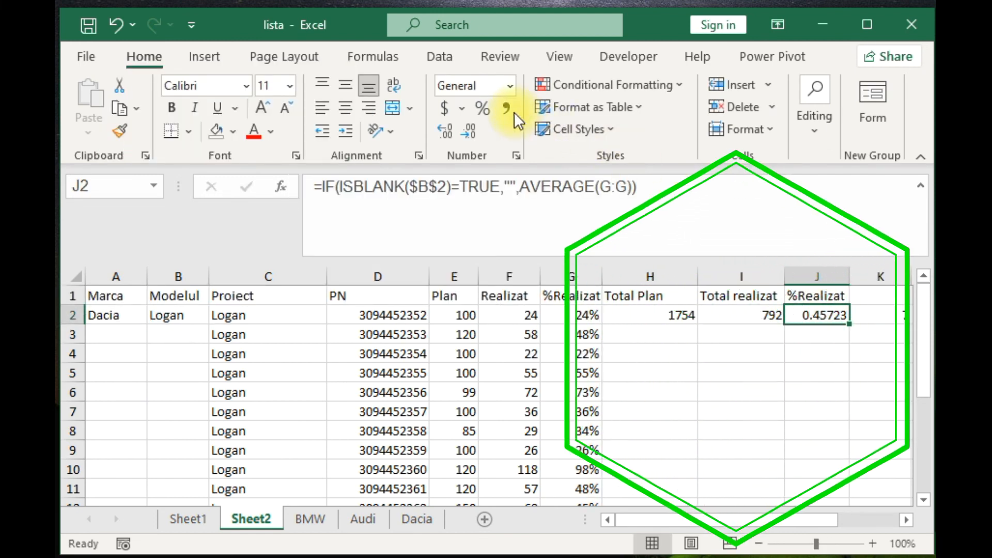
click(484, 108)
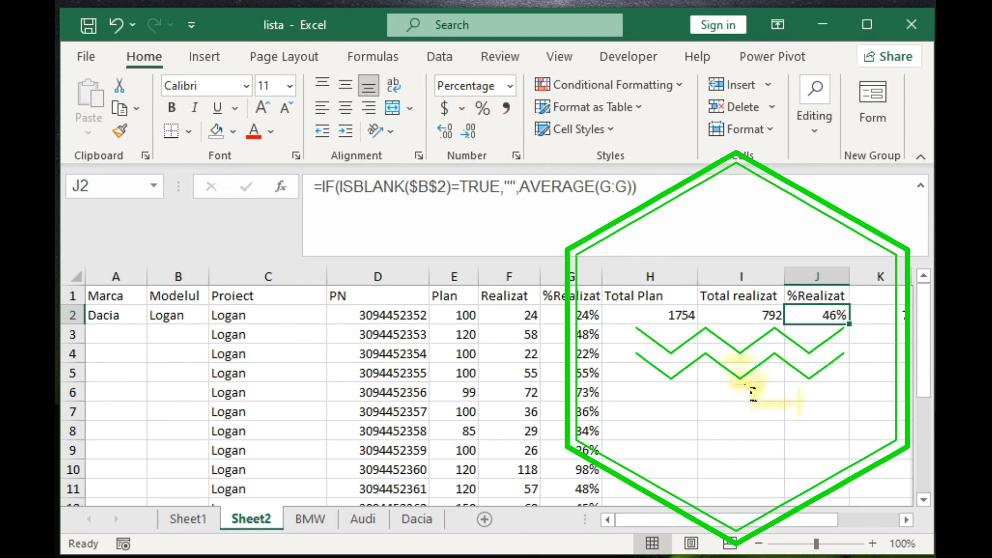
click(669, 316)
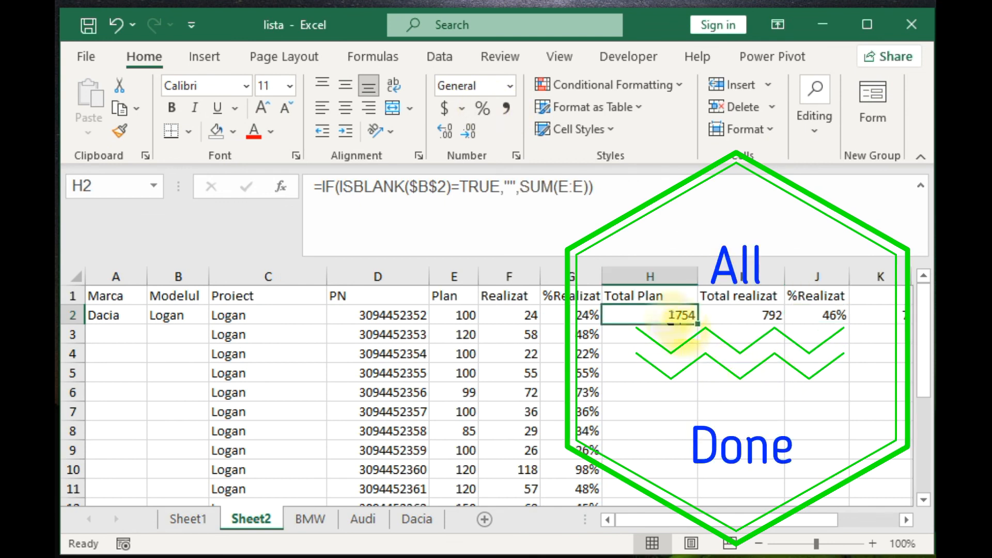
Test the totals by switching the model in B2 to Duster and back to Logan.
click(195, 318)
click(217, 315)
click(203, 337)
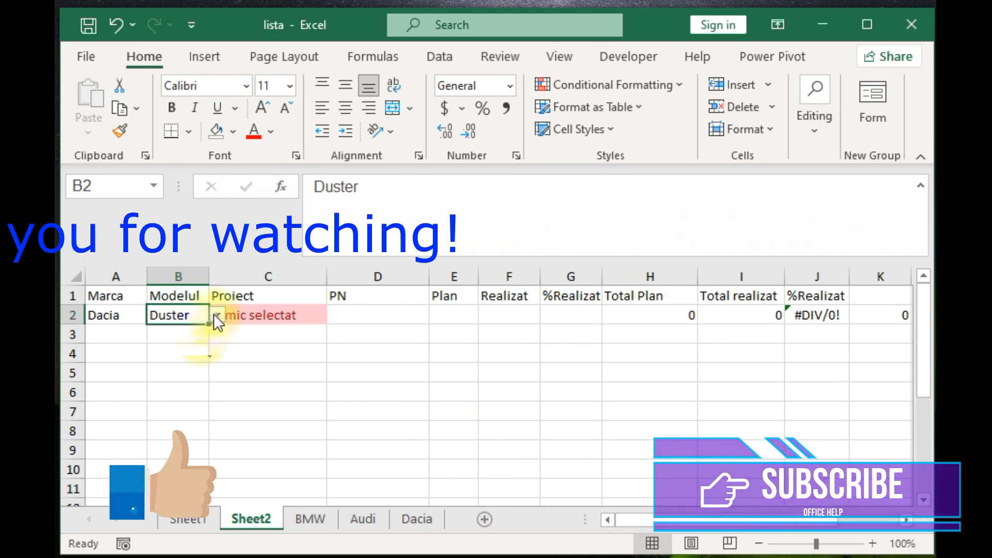
click(213, 314)
click(201, 332)
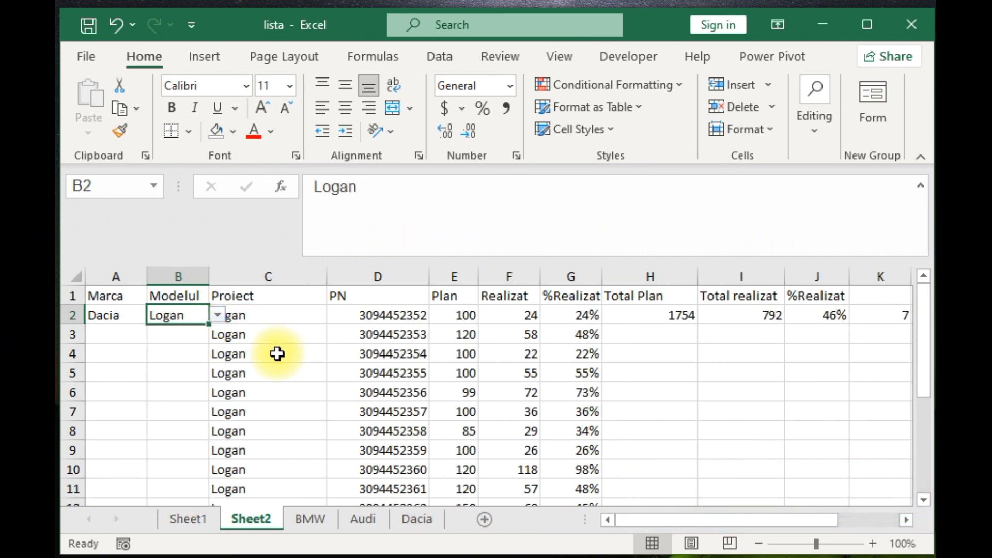
Choose BMW as the brand in A2 and Seria1 as the model in B2.
click(111, 316)
click(155, 314)
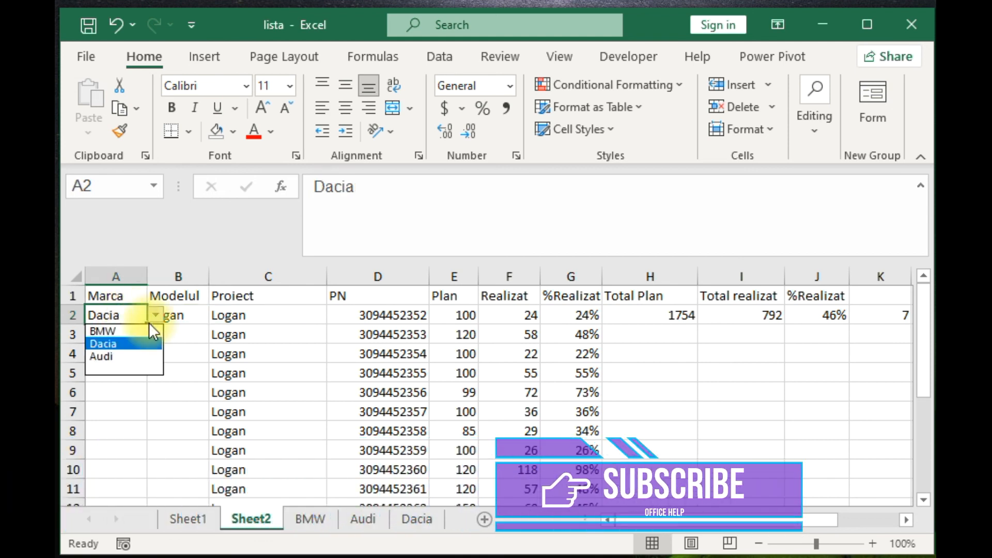
click(141, 330)
click(200, 314)
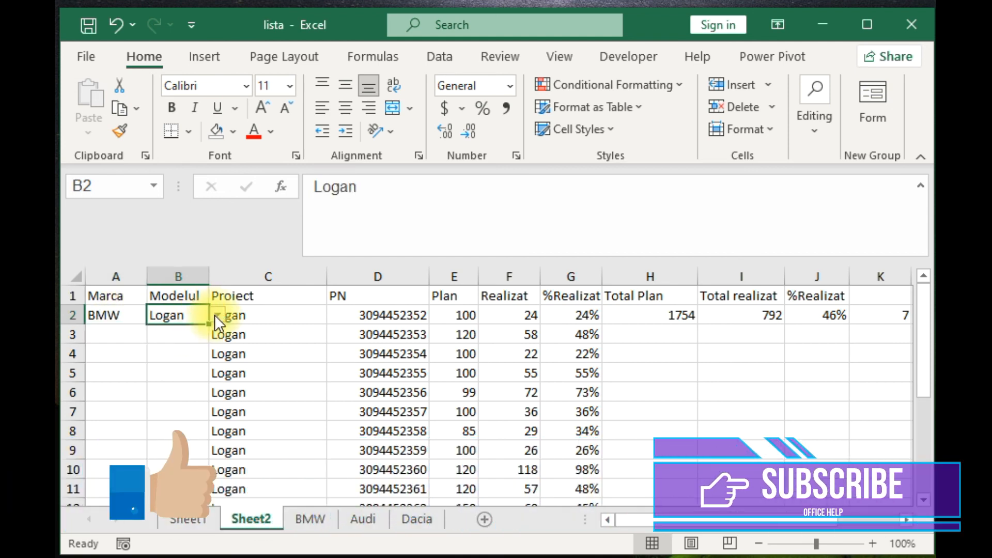
click(215, 315)
click(202, 333)
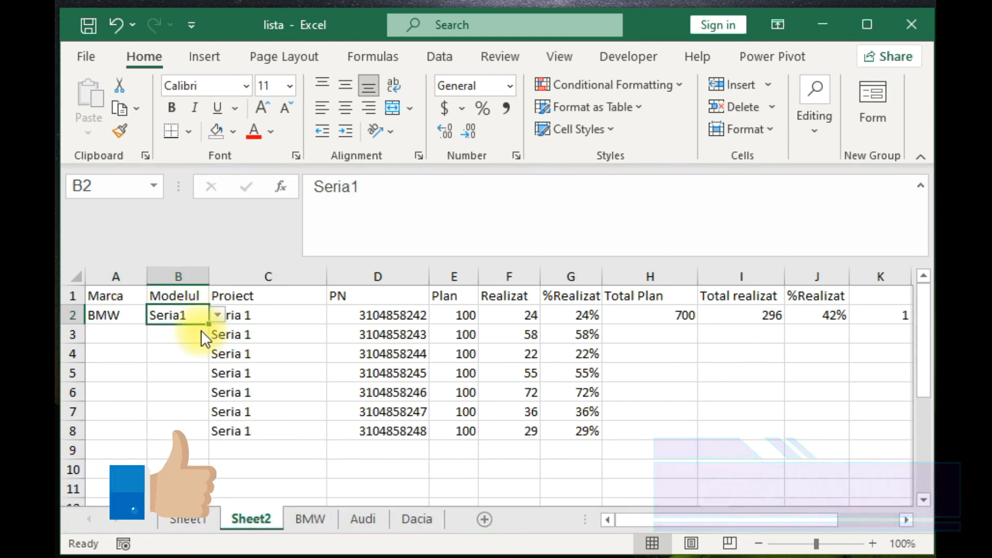
Switch the BMW model in B2 to Seria2, ending on Seria3.
click(216, 316)
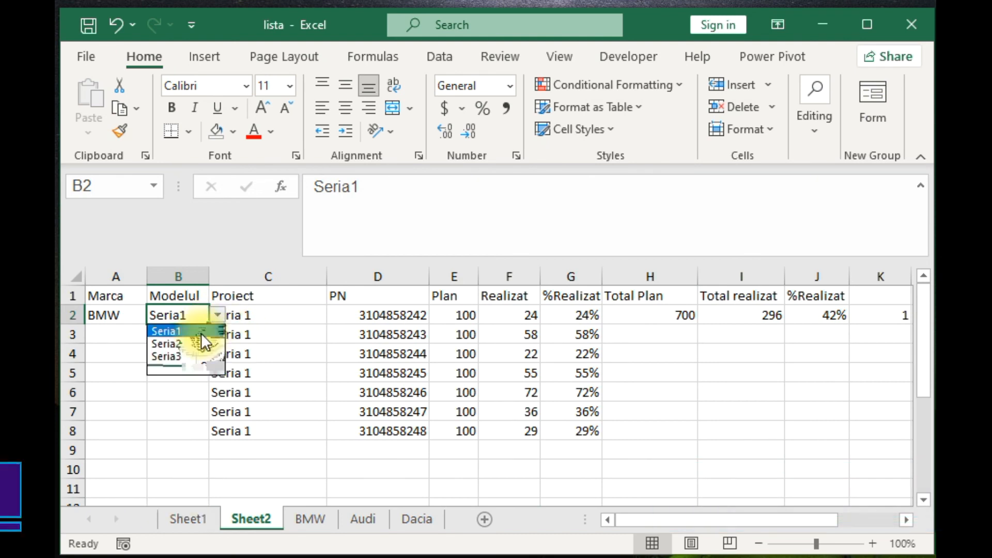
click(200, 340)
click(217, 315)
click(189, 354)
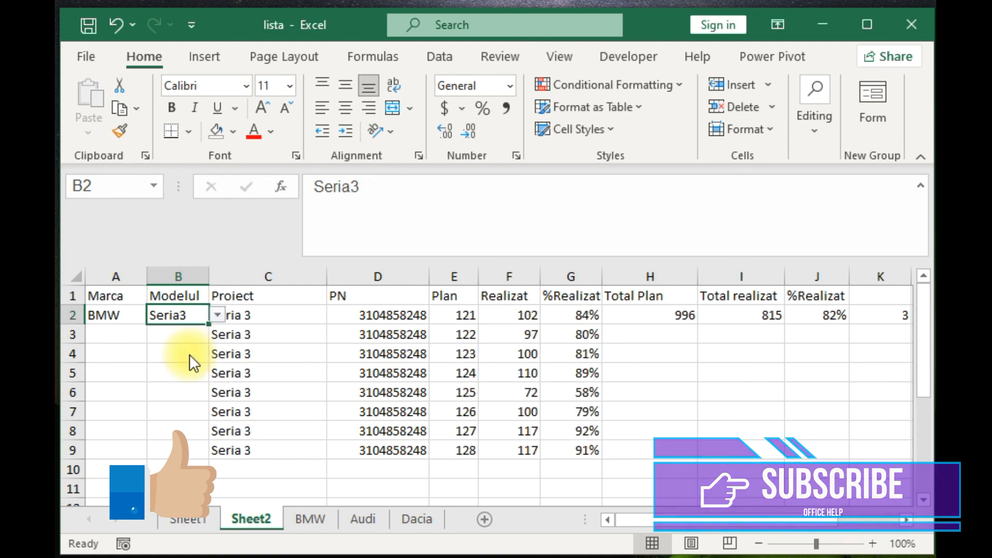